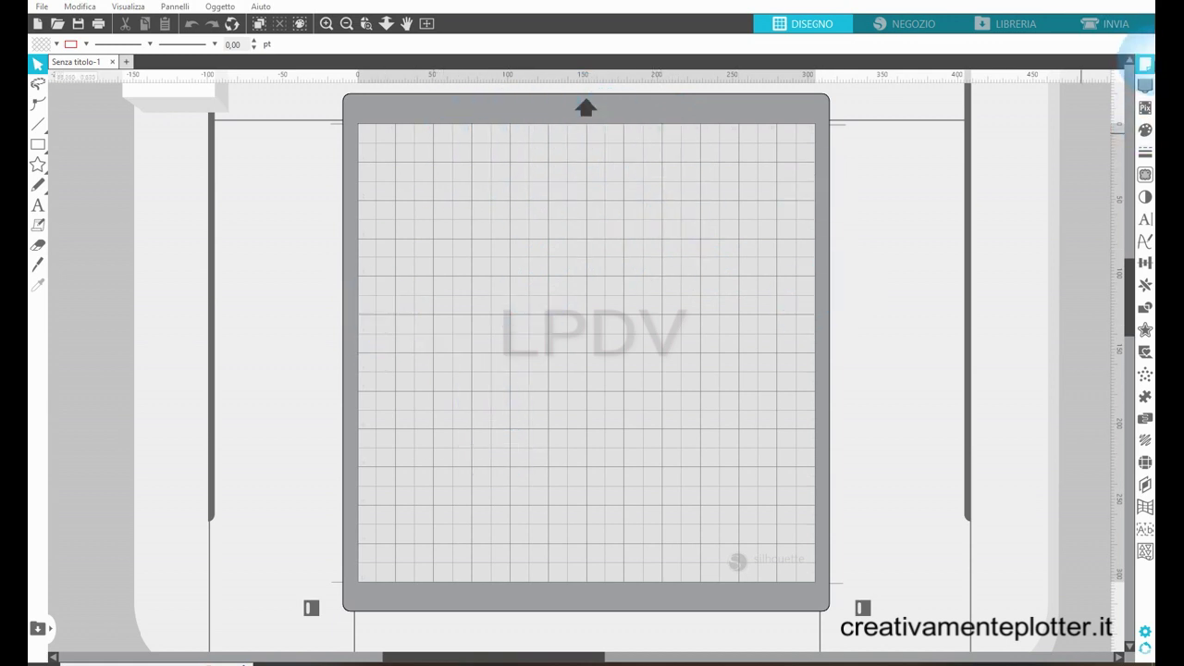
Try the isometric grid in the page setup and return the grid to square
click(1145, 65)
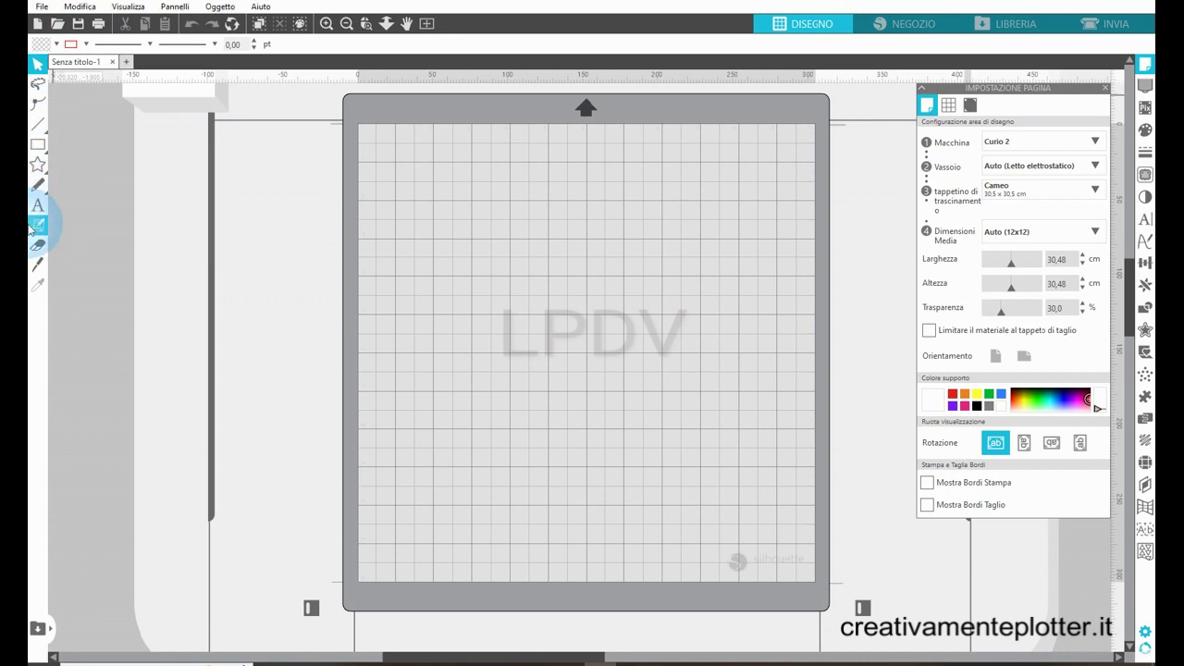
click(39, 164)
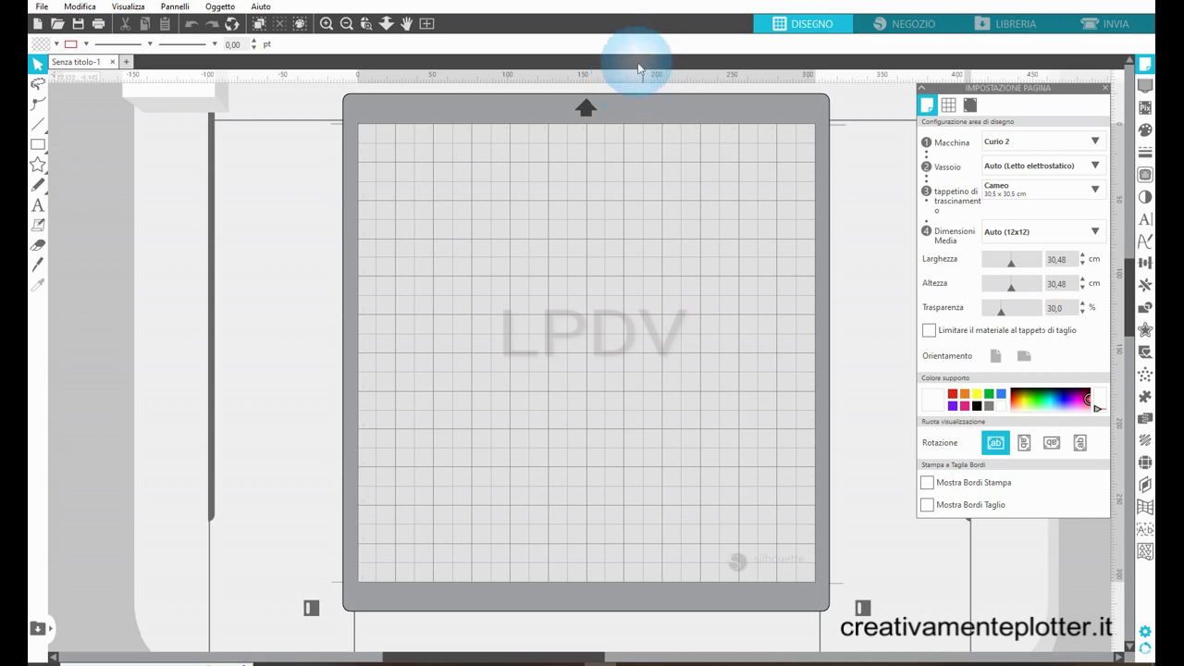
click(948, 107)
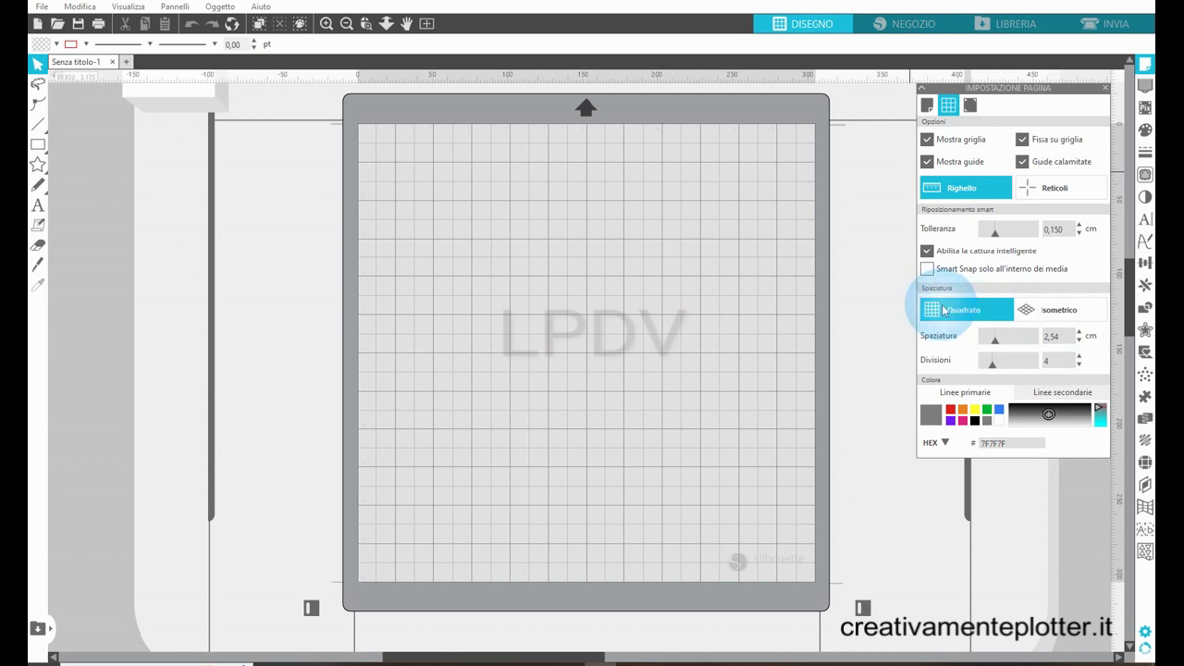
click(1051, 315)
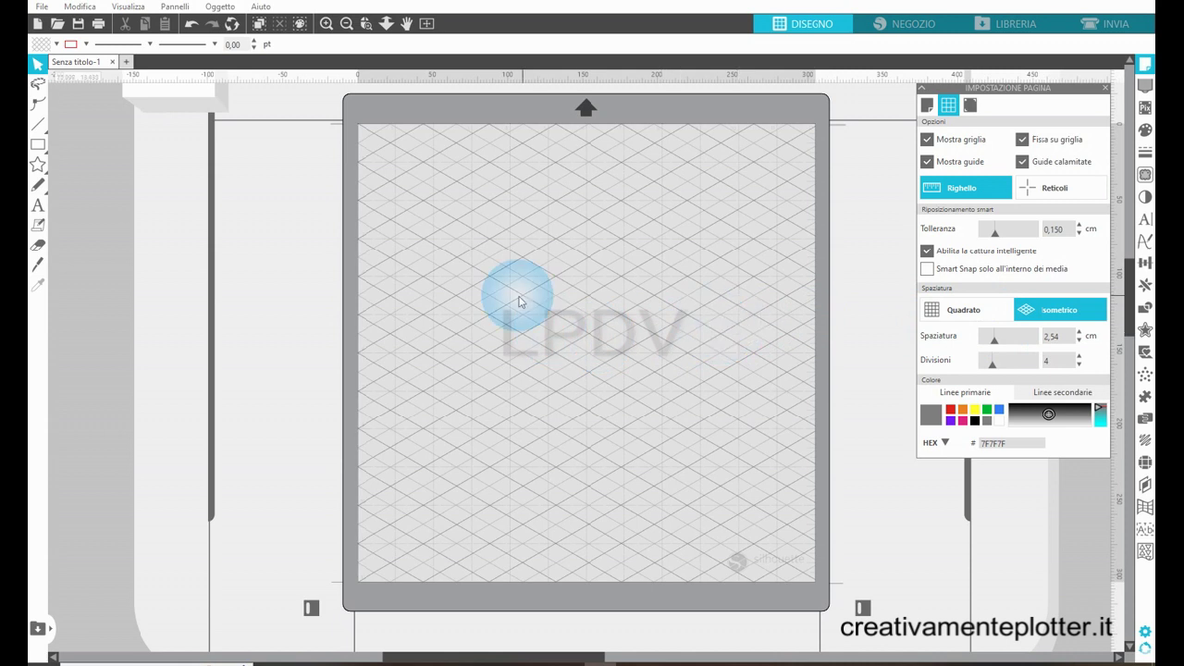
click(945, 314)
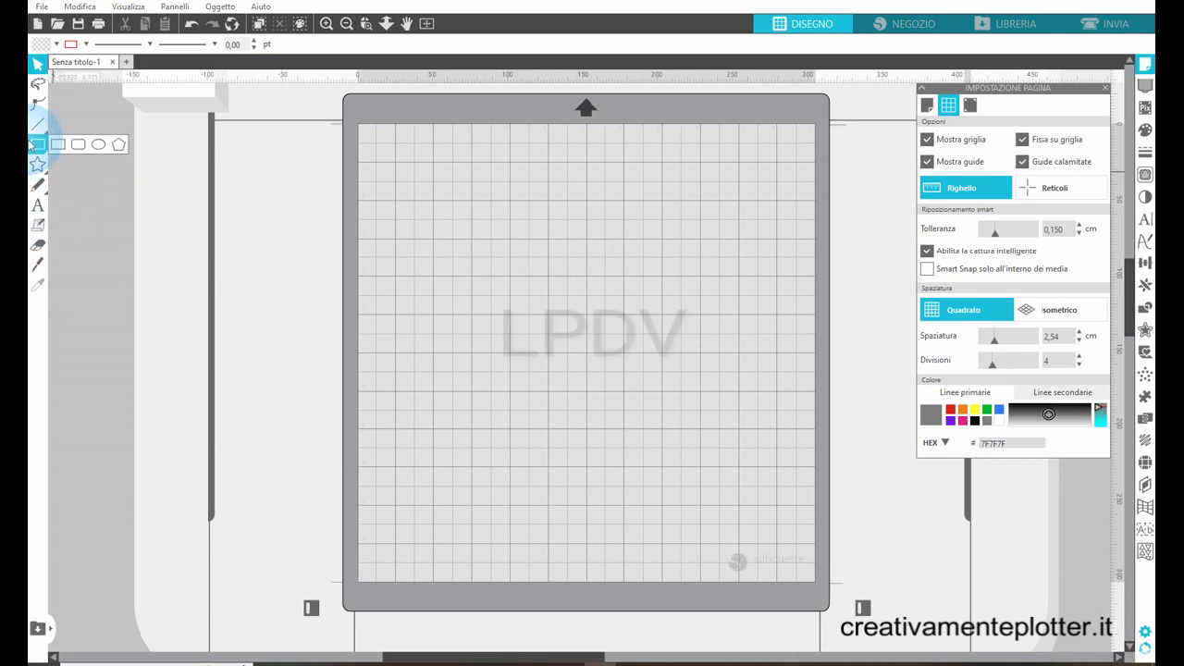
Draw a circle about 7.7 cm in diameter in the upper-left part of the mat using the ready-made circle shape
mouse_move(37, 167)
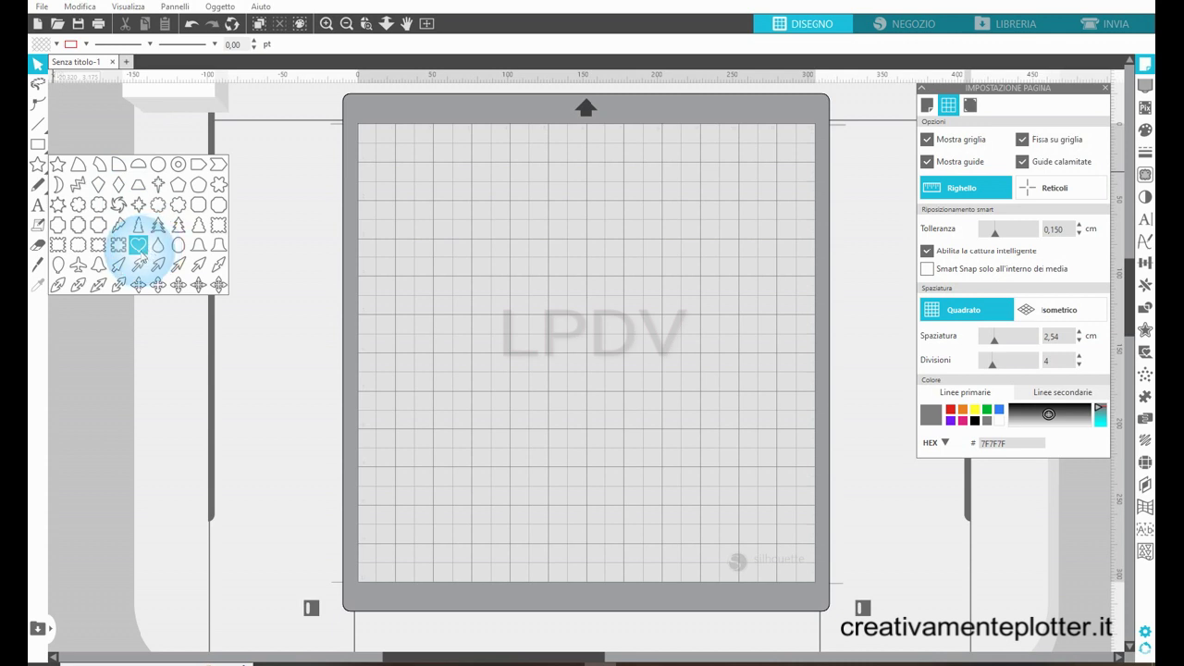
click(140, 245)
click(158, 164)
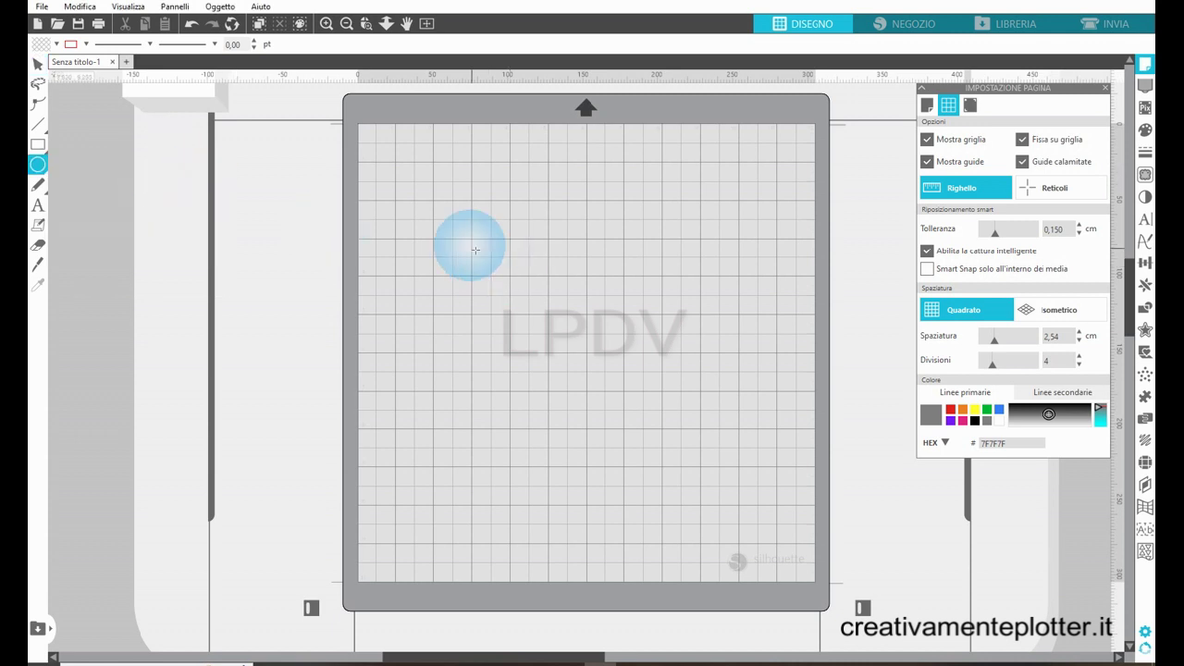
drag(481, 231, 491, 285)
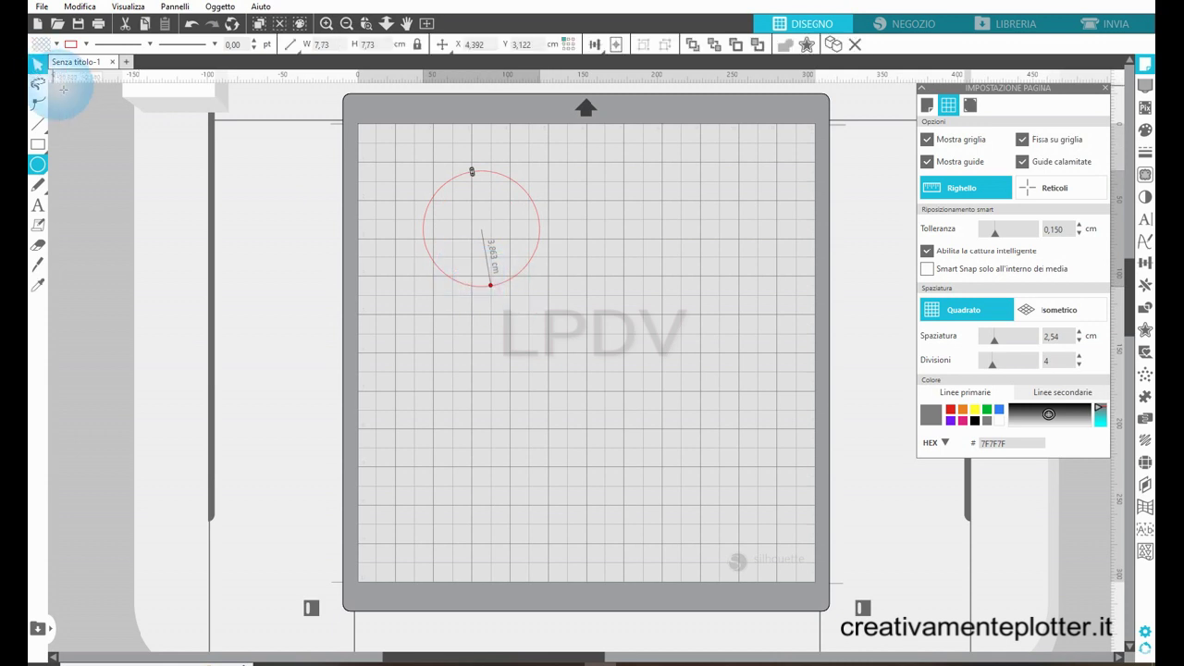
Draw a second circle about 7.6 cm in diameter and place it so it overlaps the right edge of the first
click(39, 164)
click(68, 95)
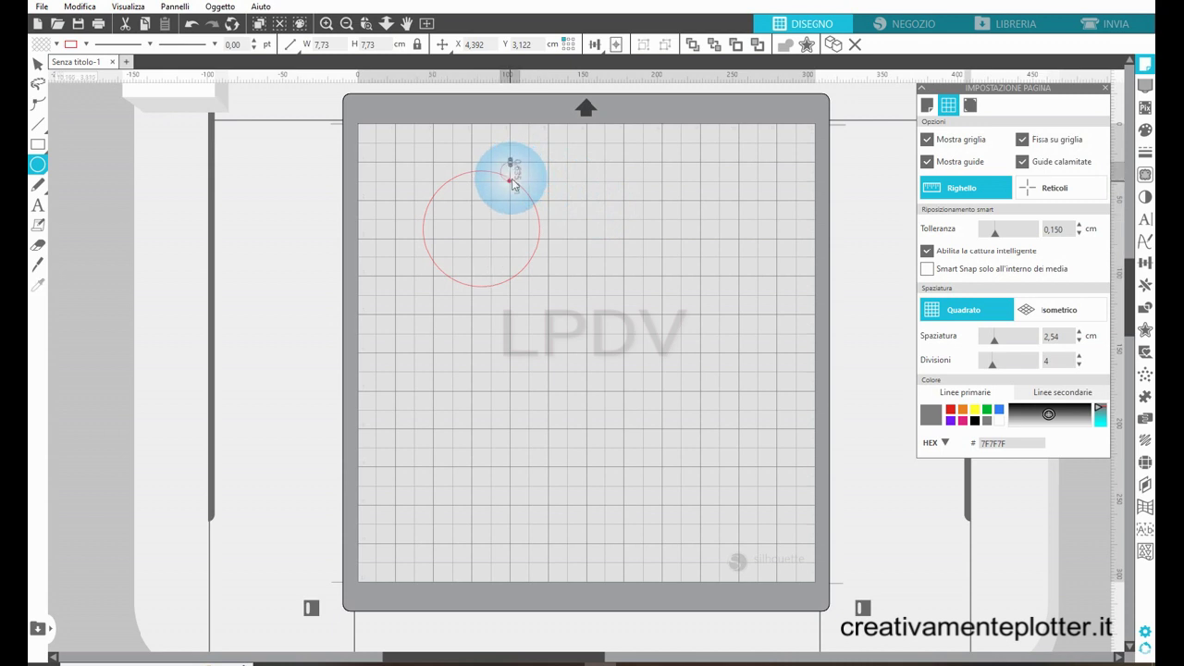
drag(509, 173, 529, 220)
click(35, 64)
drag(516, 170, 634, 300)
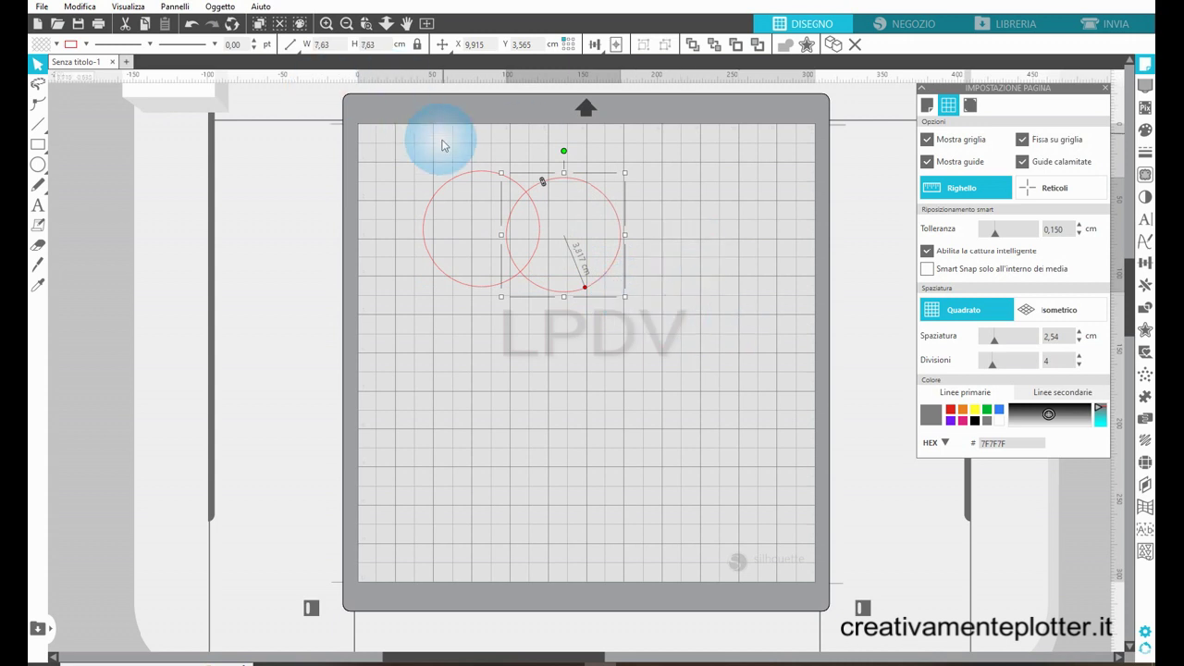
Weld the two overlapping circles into one outline and reposition it with a slight counterclockwise rotation
drag(408, 148, 682, 336)
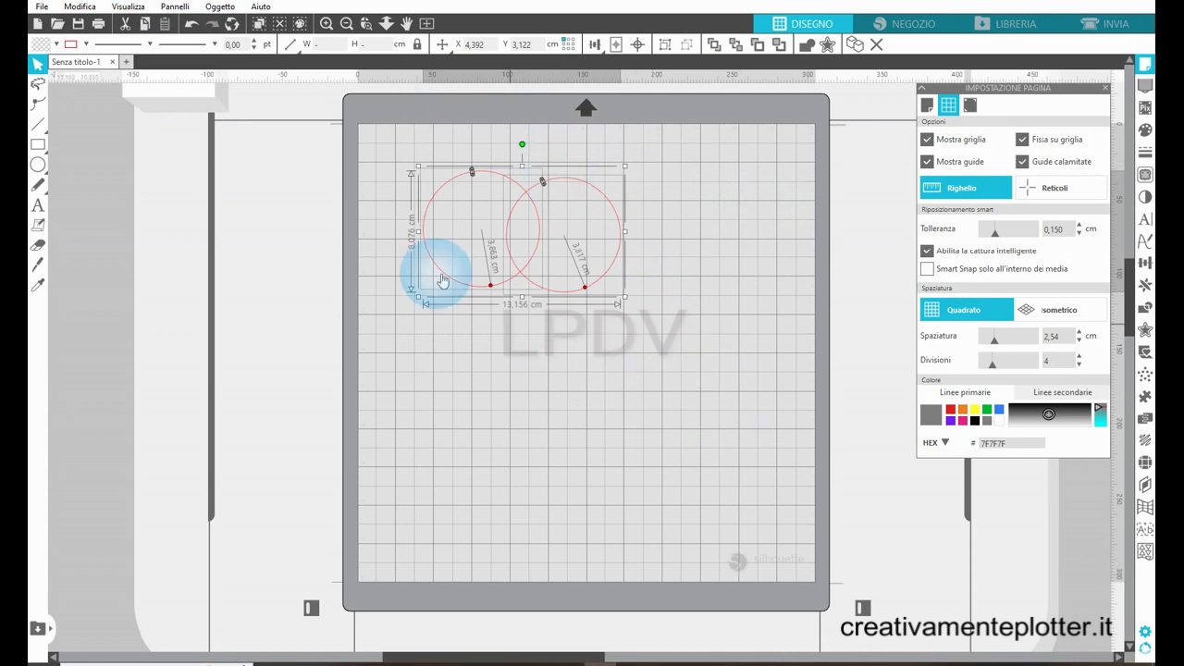
click(294, 44)
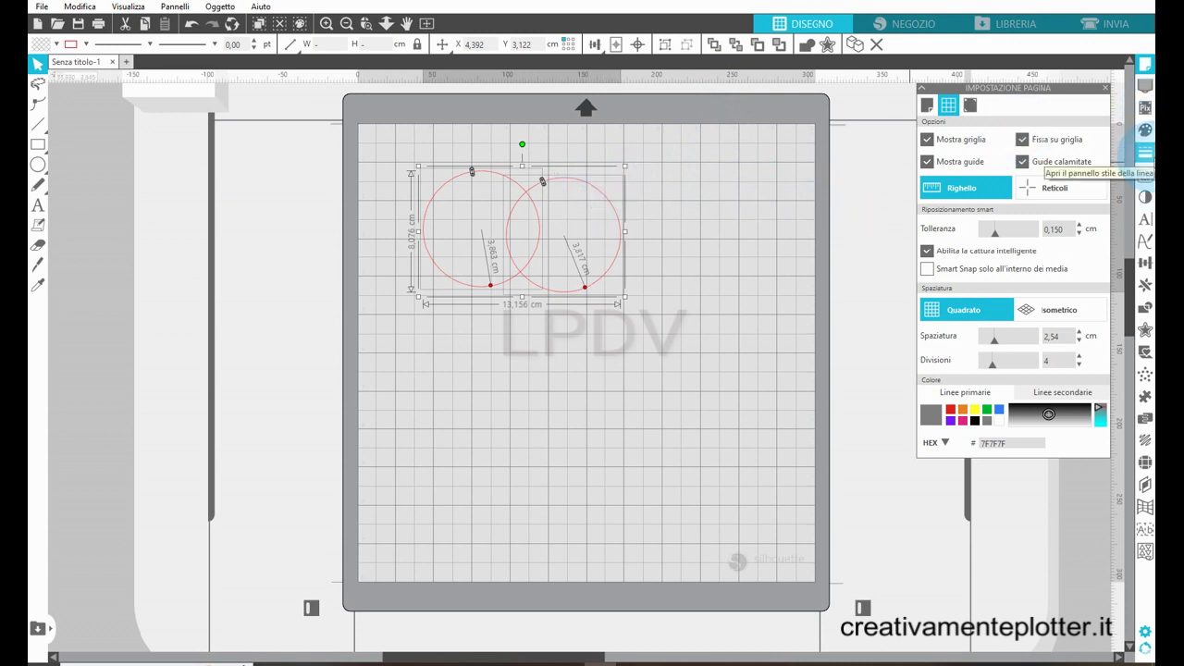
click(1145, 307)
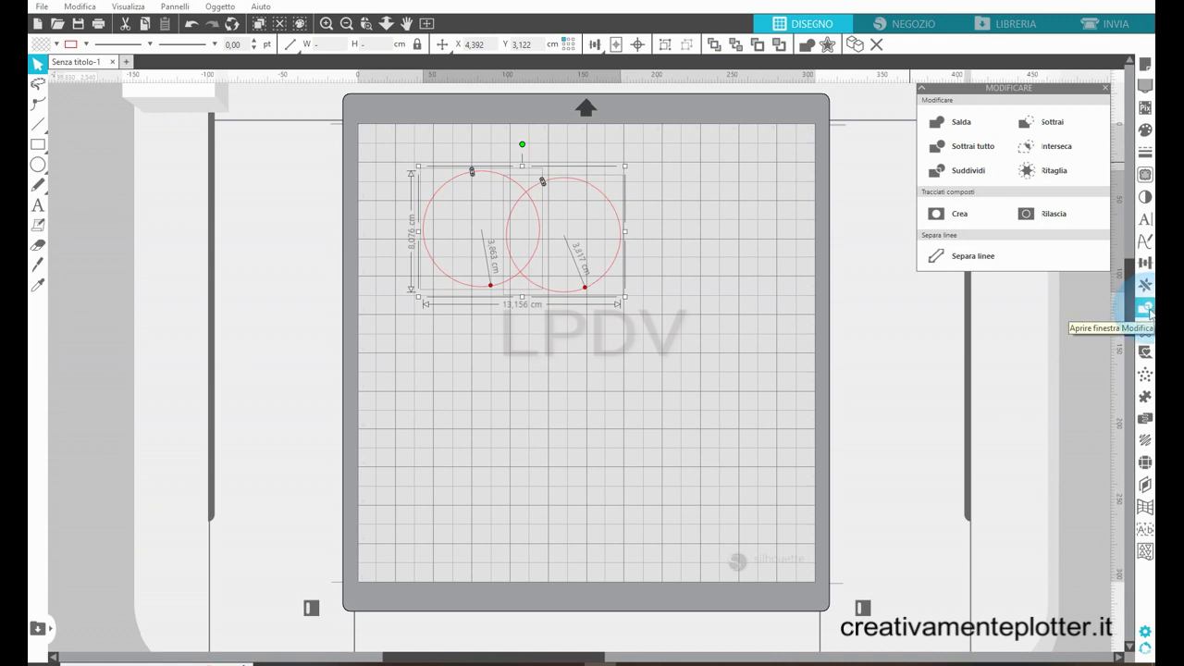
click(971, 129)
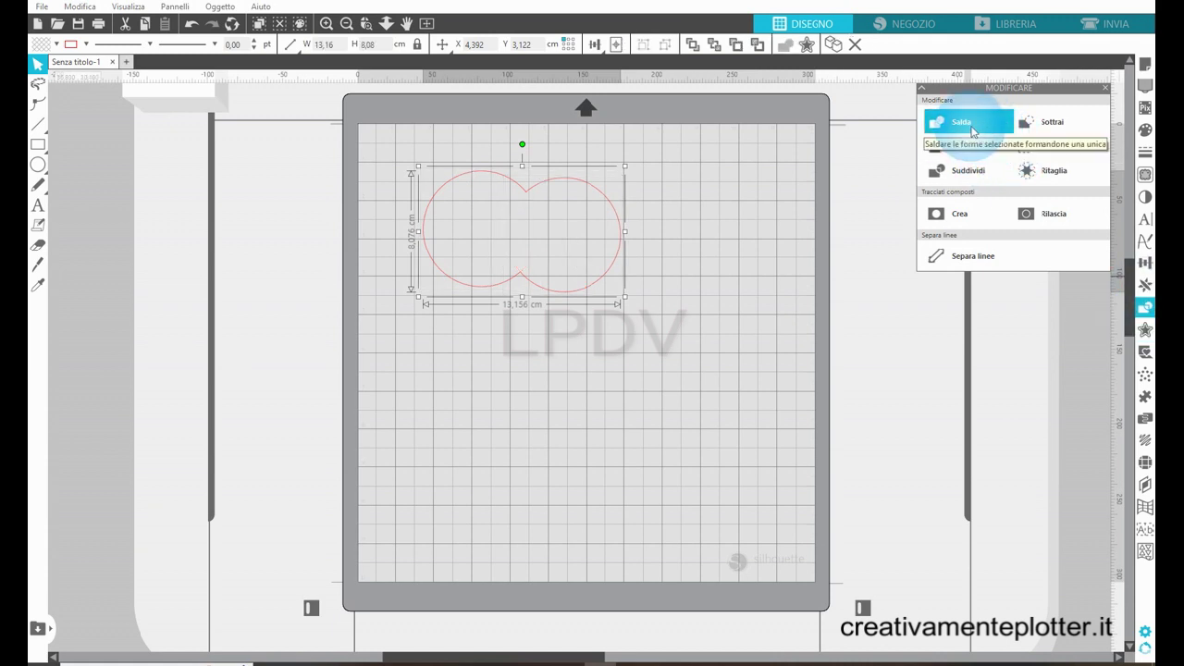
drag(422, 251, 431, 272)
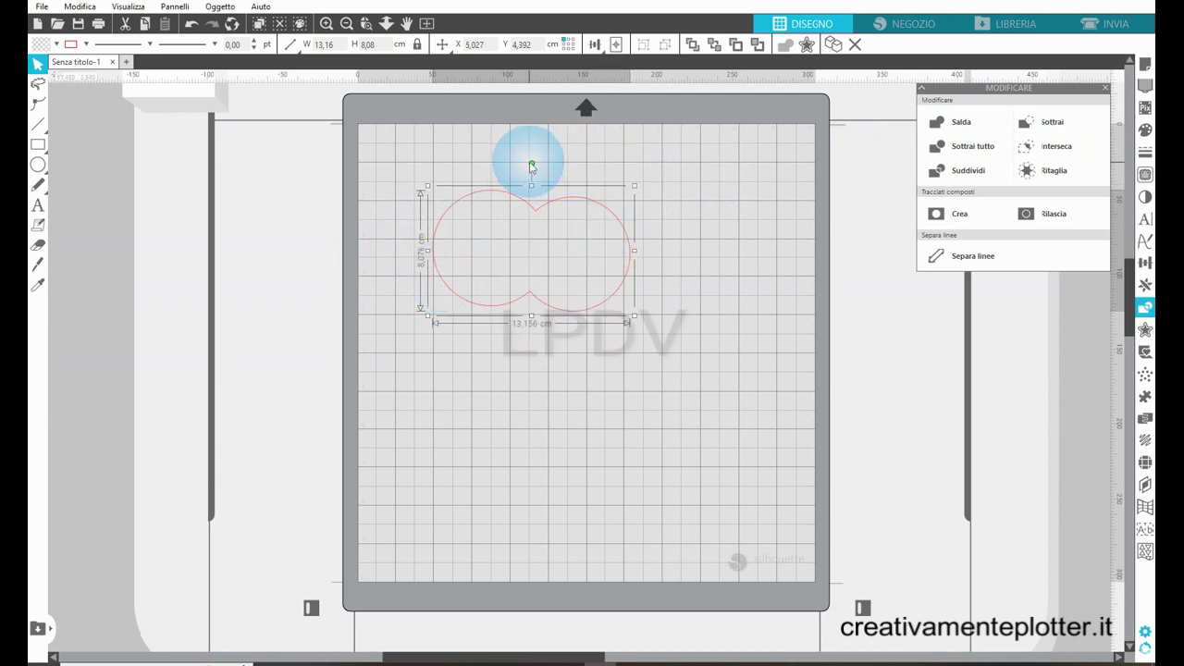
mouse_move(532, 165)
mouse_down()
mouse_move(521, 153)
mouse_move(530, 169)
mouse_up()
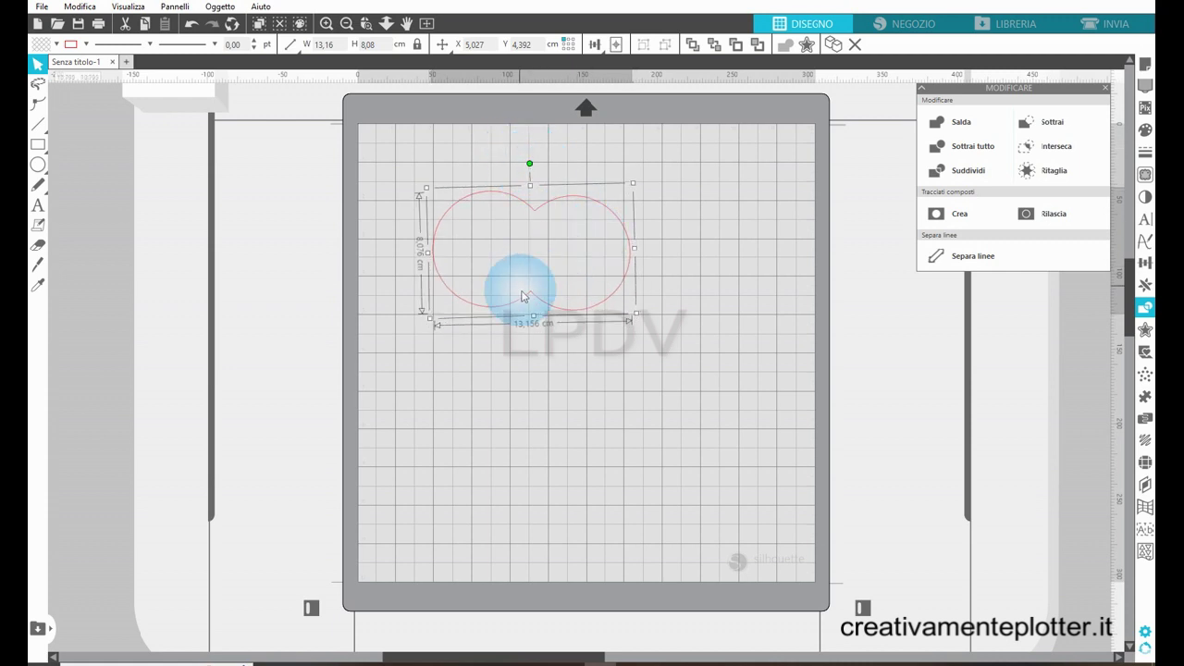
Draw an upright ellipse about 7 cm wide and 10.2 cm high over the middle of the welded outline
click(39, 167)
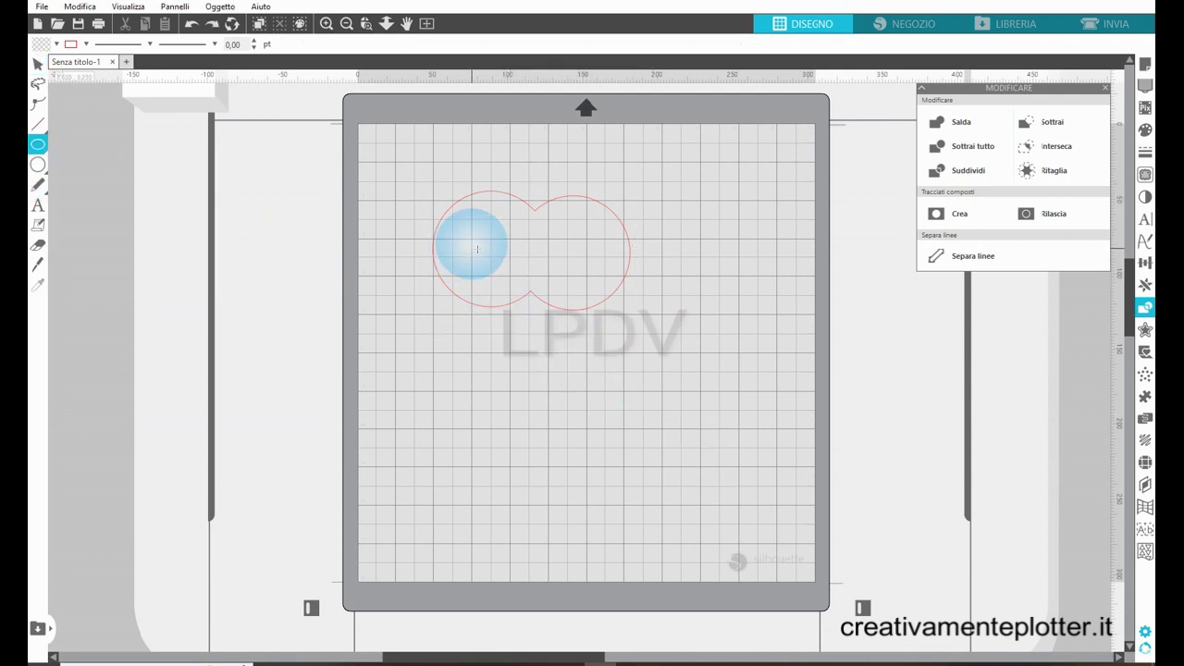
drag(477, 239, 575, 393)
click(38, 63)
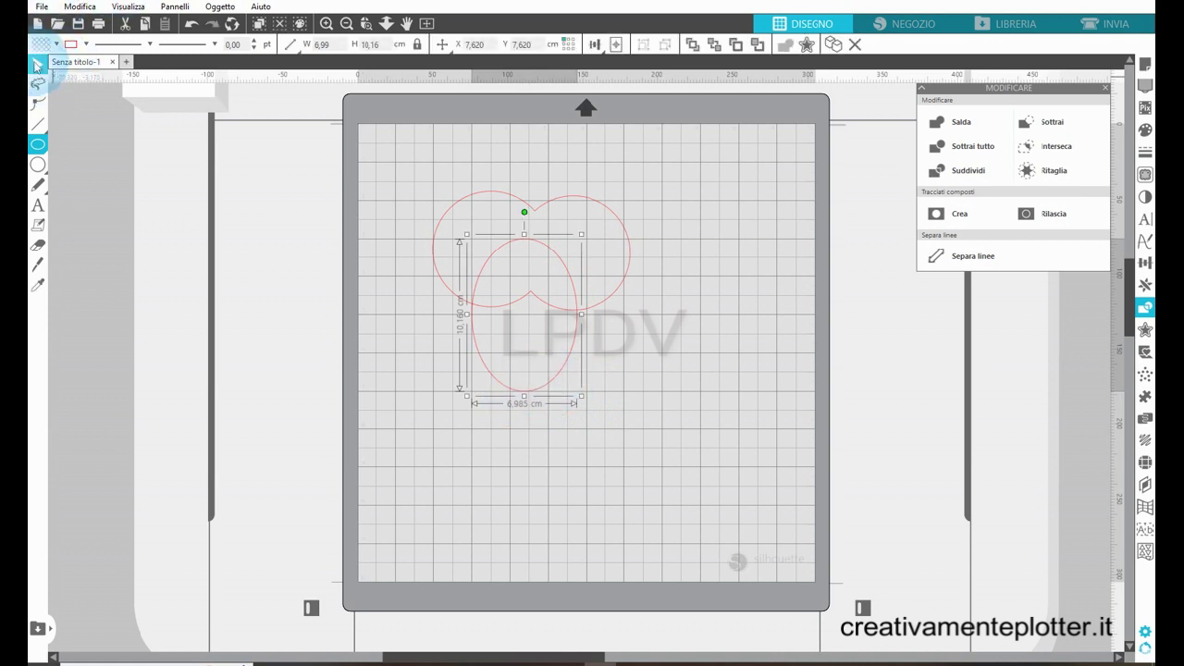
Center the ellipse under the two lobes and stretch it to about 12.1 cm wide and 10.8 cm high
drag(490, 357, 525, 372)
drag(589, 297, 626, 305)
drag(478, 302, 439, 294)
drag(533, 377, 535, 386)
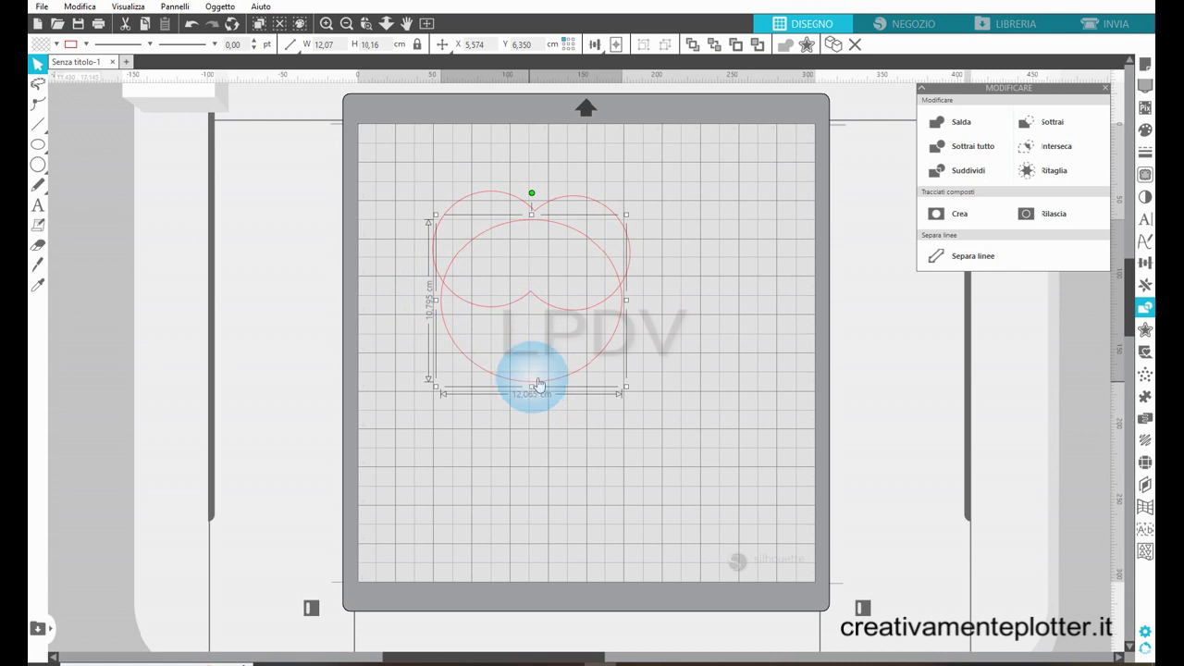
Weld the ellipse and the double-circle outline into a single shape
drag(469, 227, 428, 186)
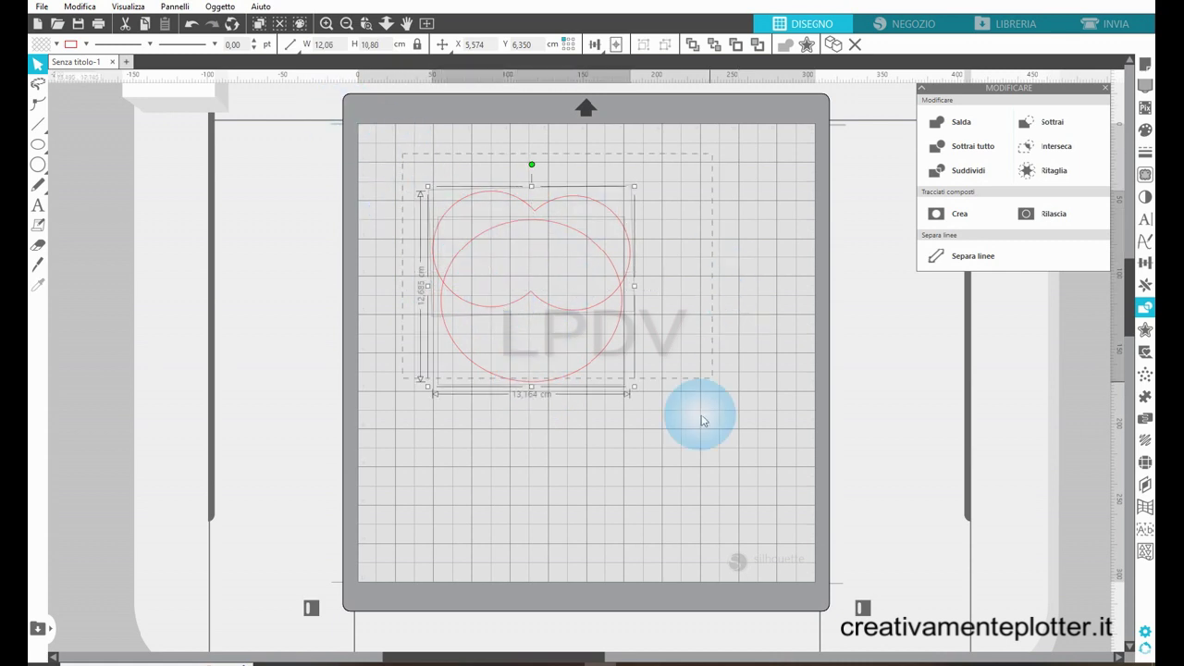
right_click(592, 309)
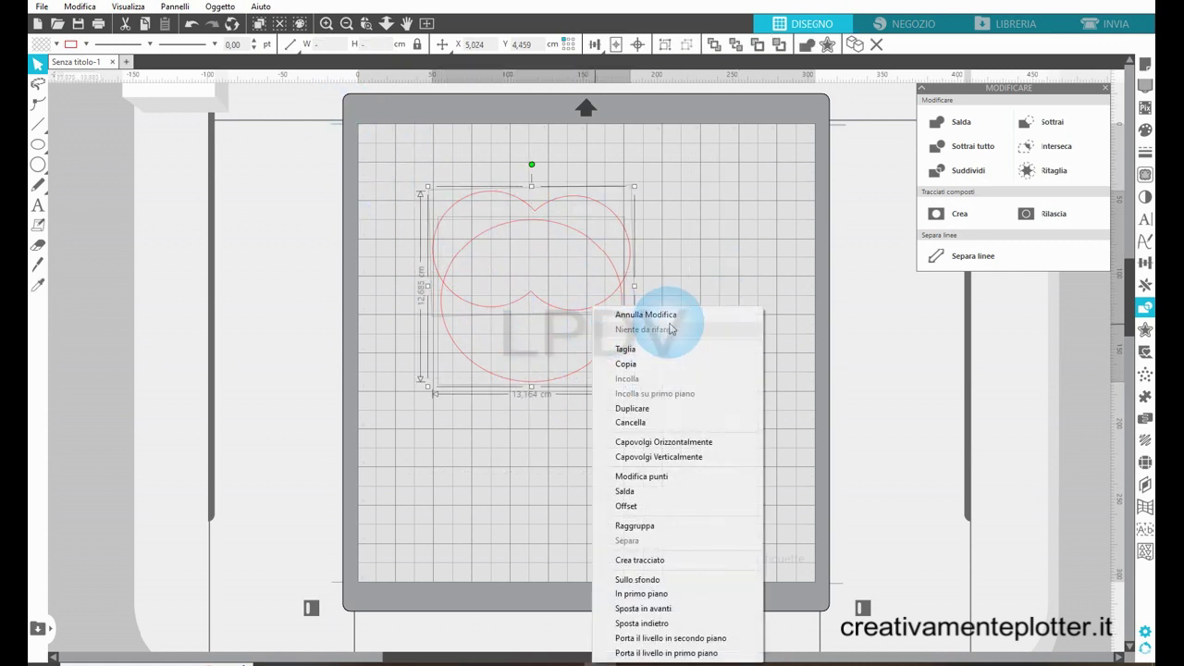
click(944, 127)
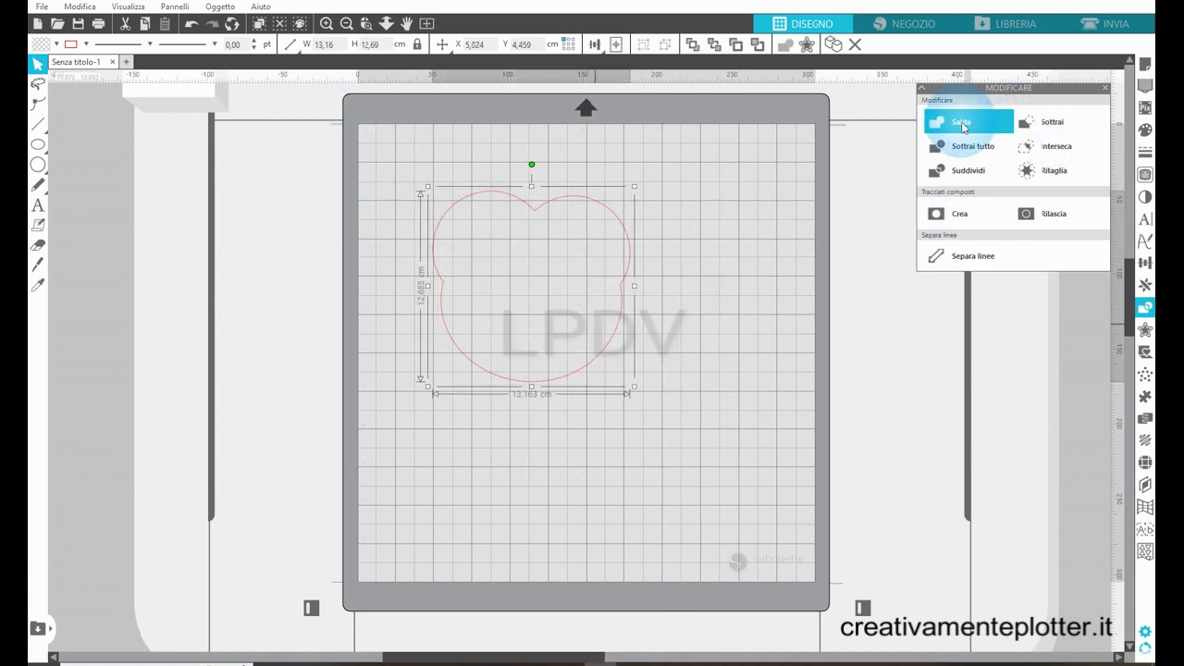
Edit the welded shape's points, adjusting the curve handles of the bottom point and simplifying the path
click(37, 105)
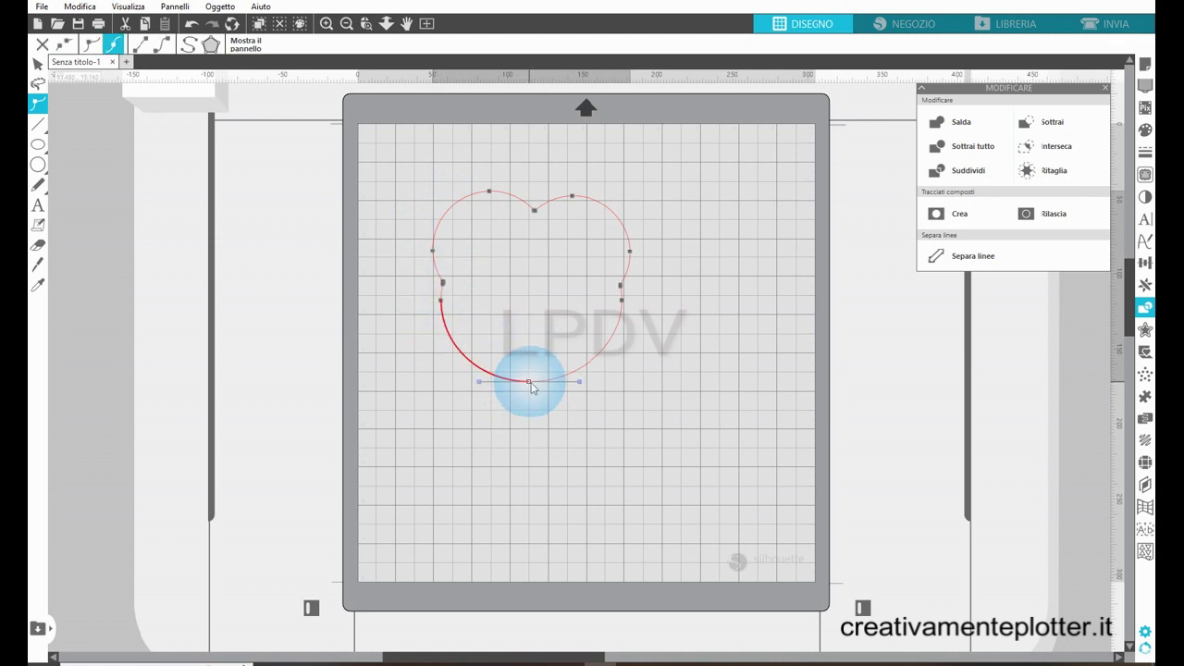
drag(531, 383, 534, 376)
click(580, 383)
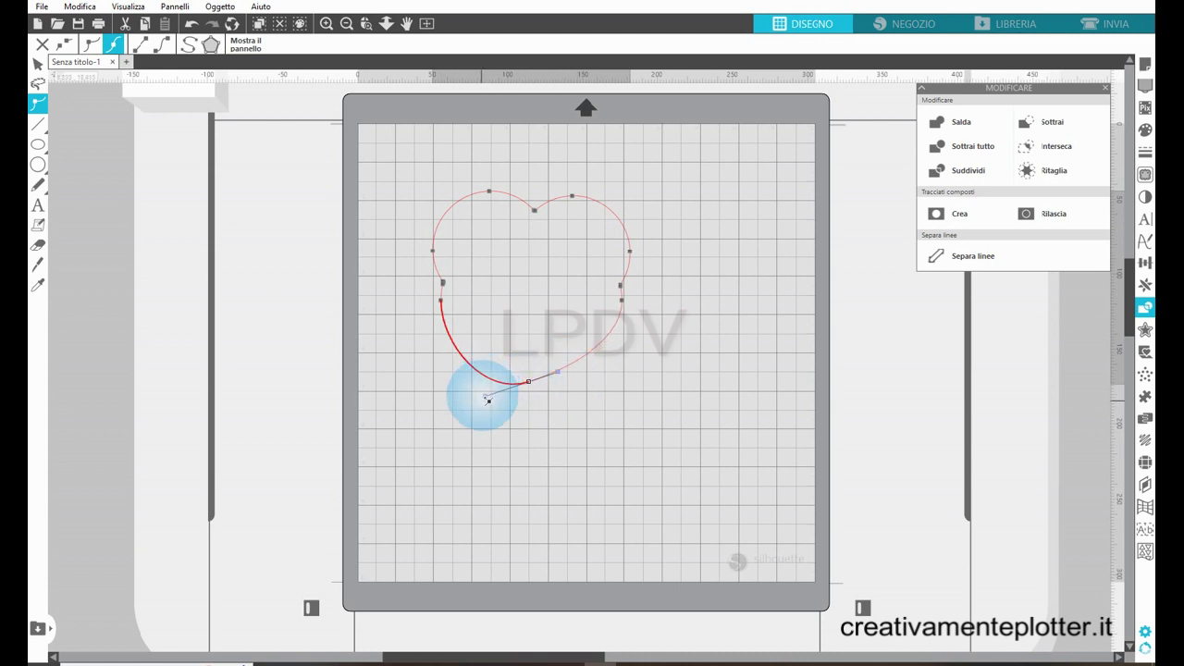
drag(487, 400, 497, 392)
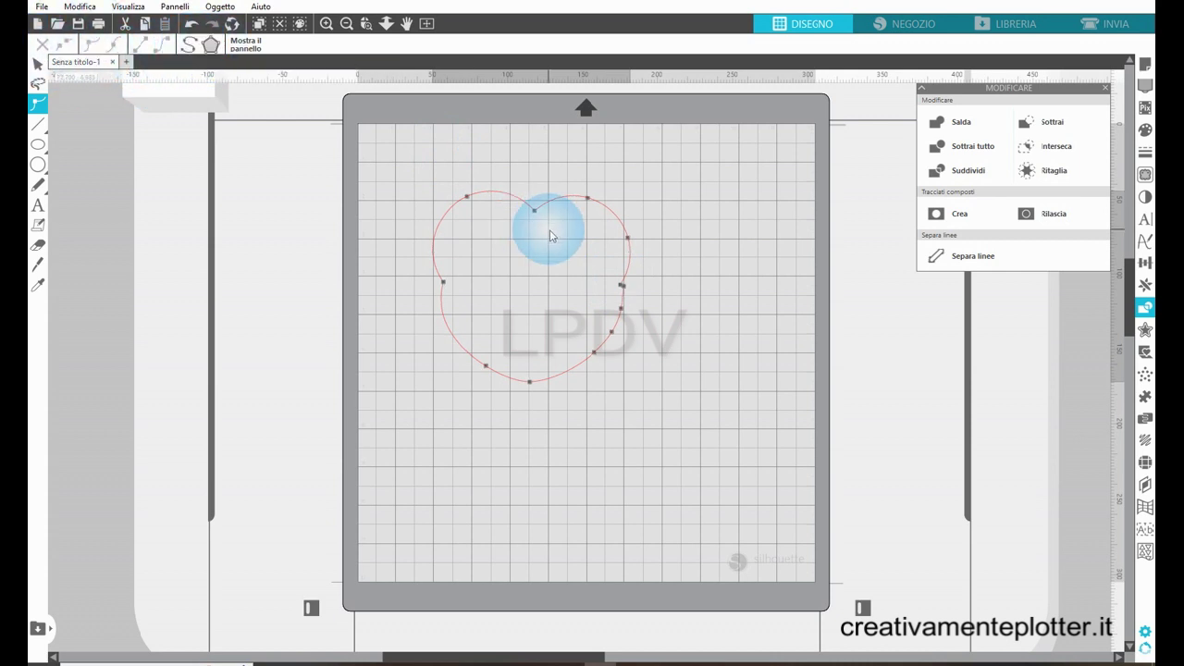
Delete the extra point on the right side and the left notch point, and adjust the upper-left point's curve handle
drag(622, 279, 633, 289)
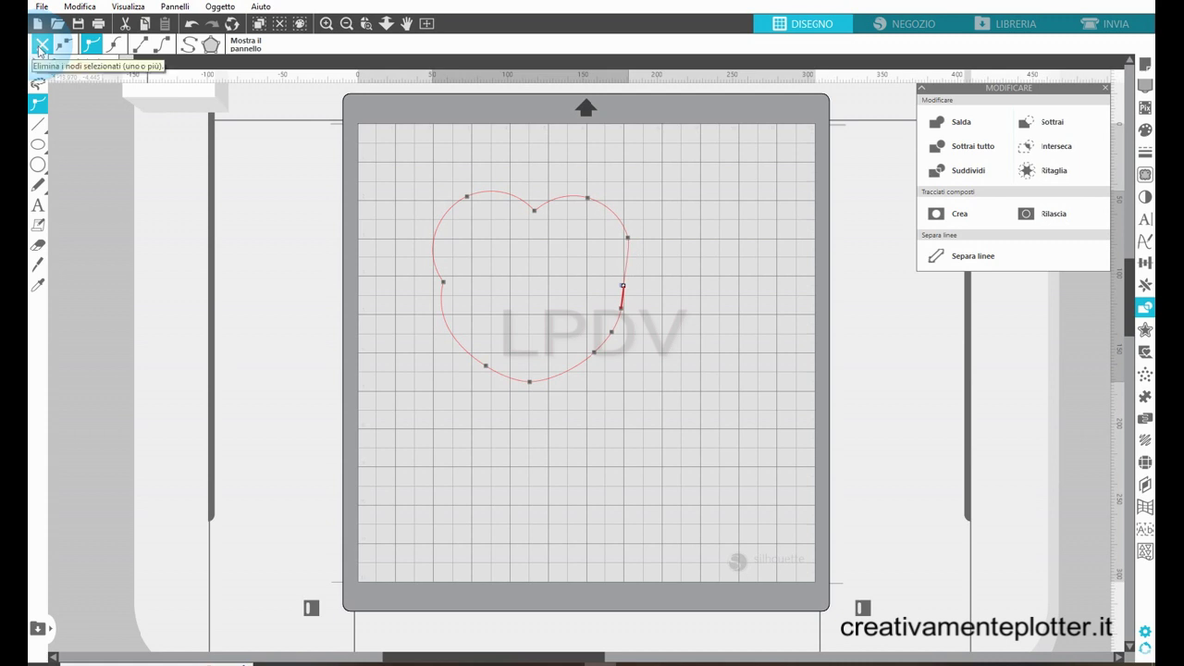
click(565, 370)
click(448, 287)
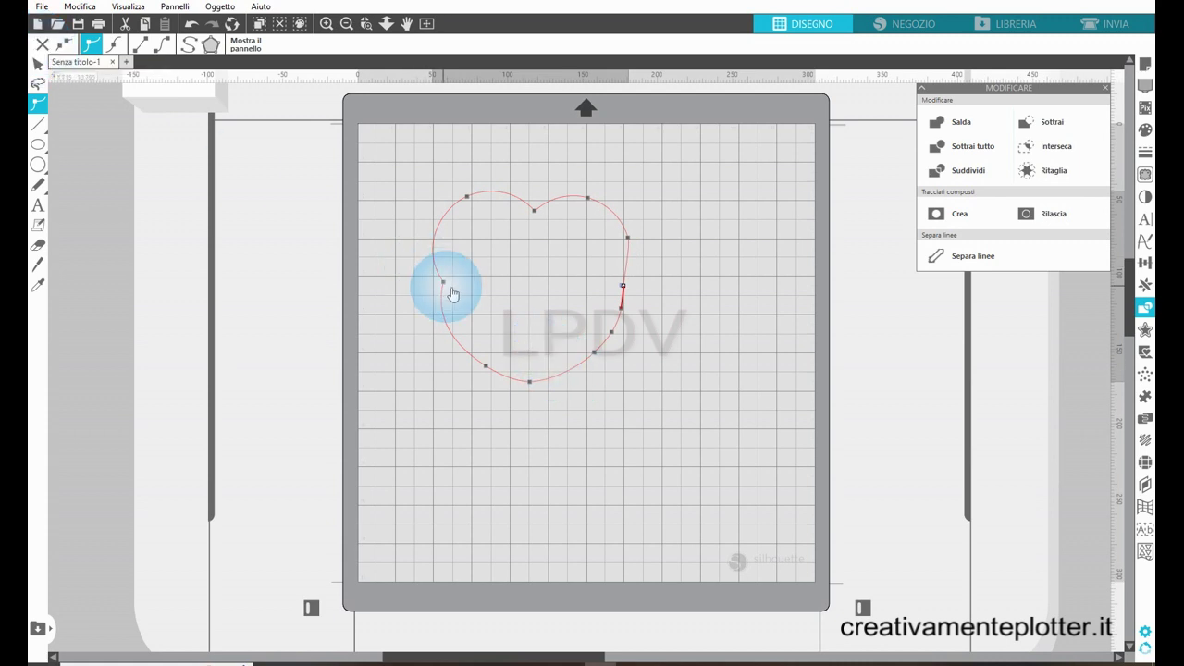
click(43, 43)
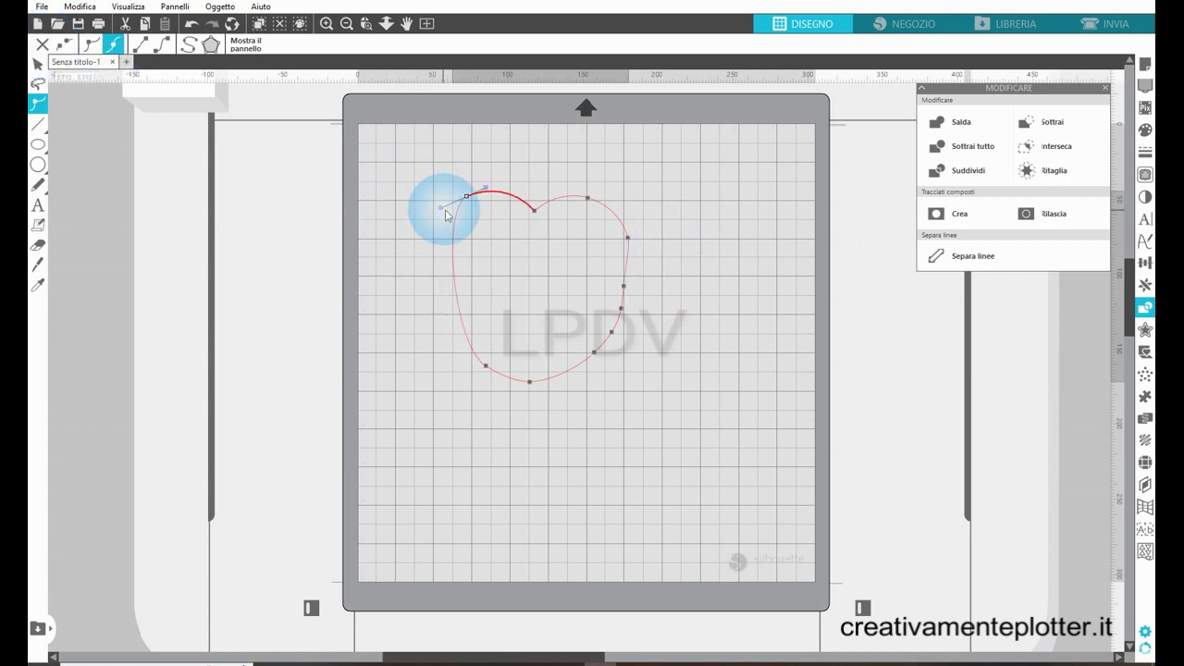
drag(438, 213, 424, 229)
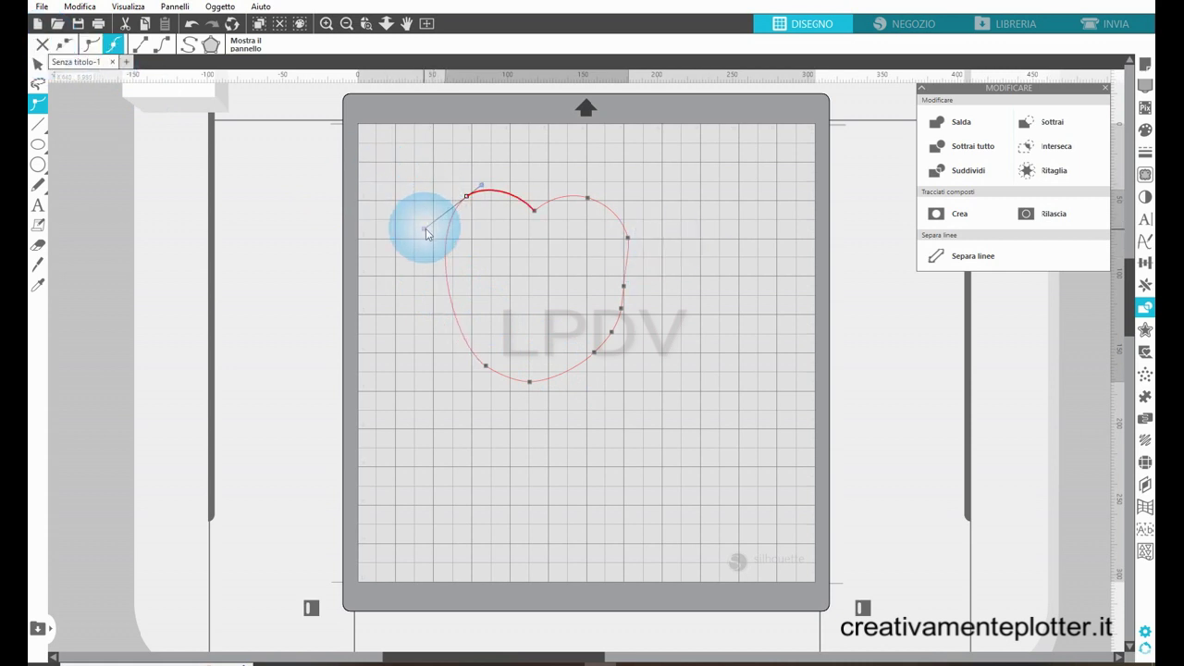
Pull the upper-right side point slightly inward and delete the surplus points along the lower-right side of the outline
click(623, 237)
click(621, 288)
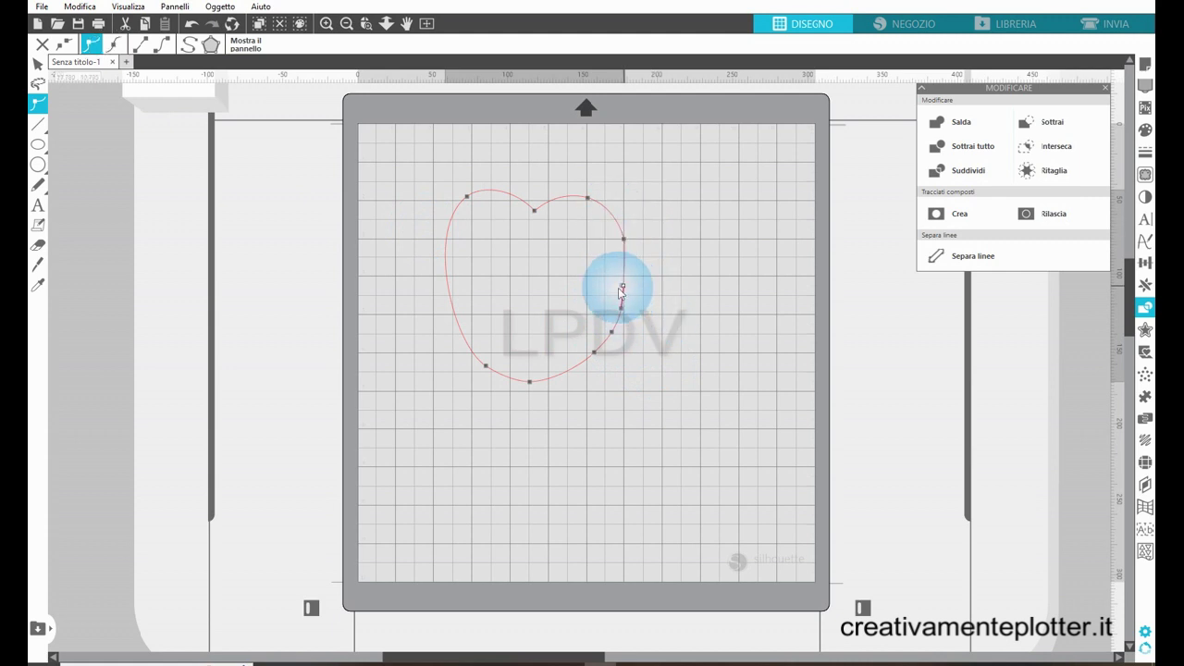
drag(617, 294, 636, 303)
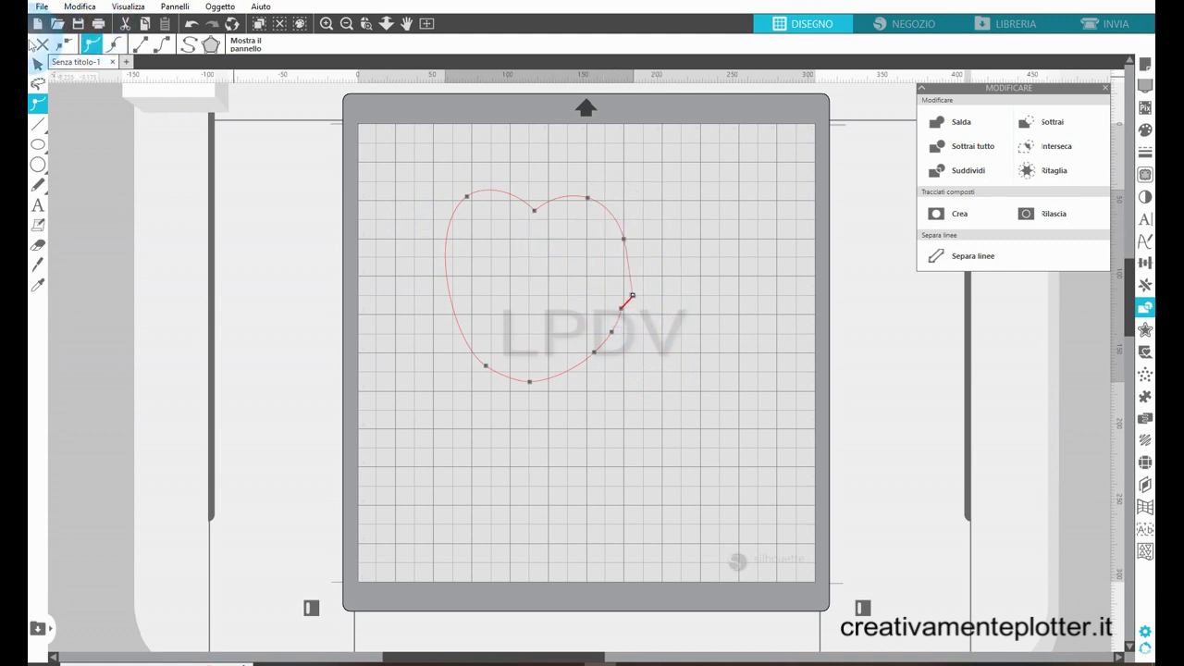
click(39, 47)
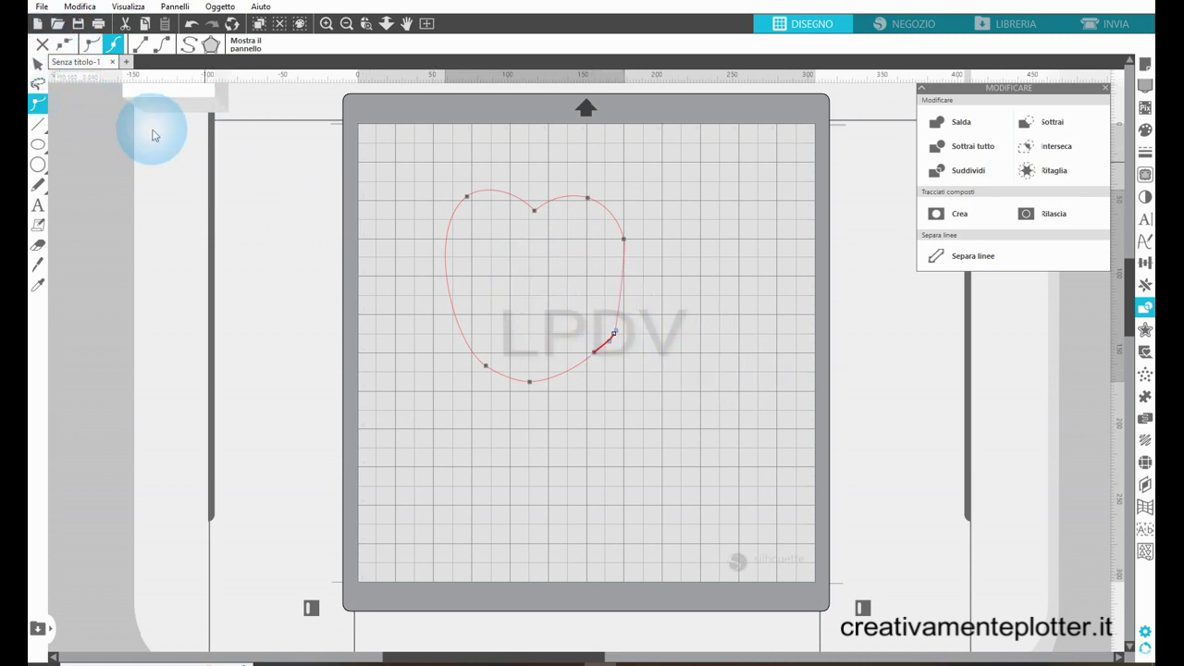
click(593, 352)
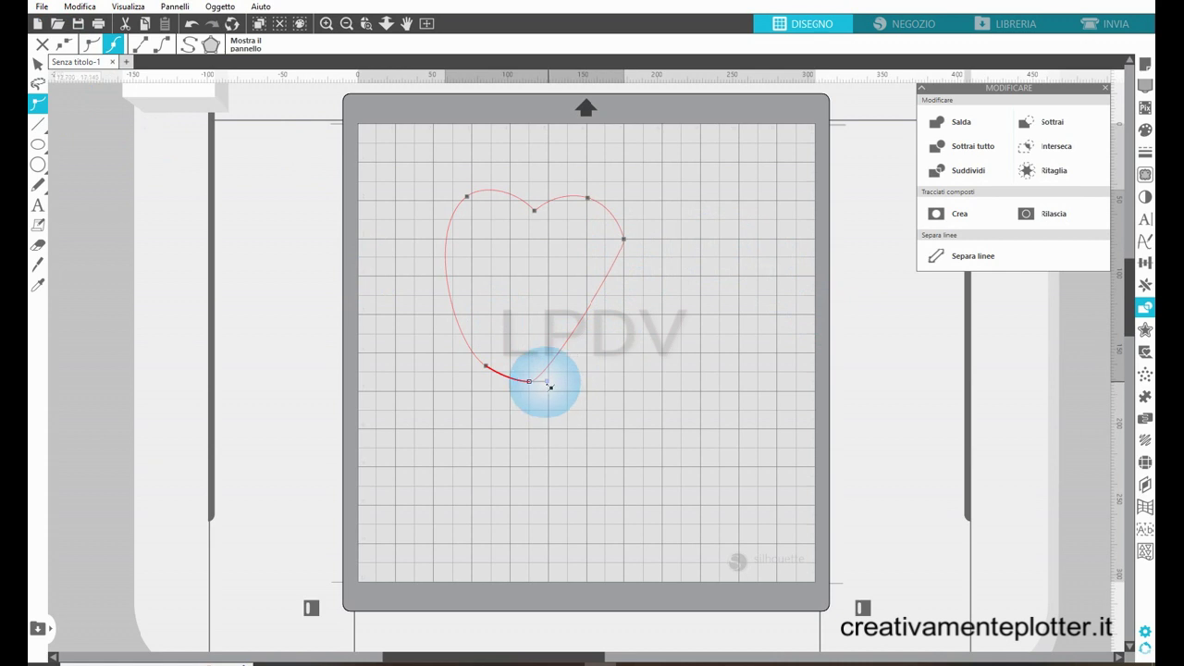
Round the lower-right side by lengthening the bottom point's curve handle and shifting the right-side point slightly upward
drag(556, 389, 530, 390)
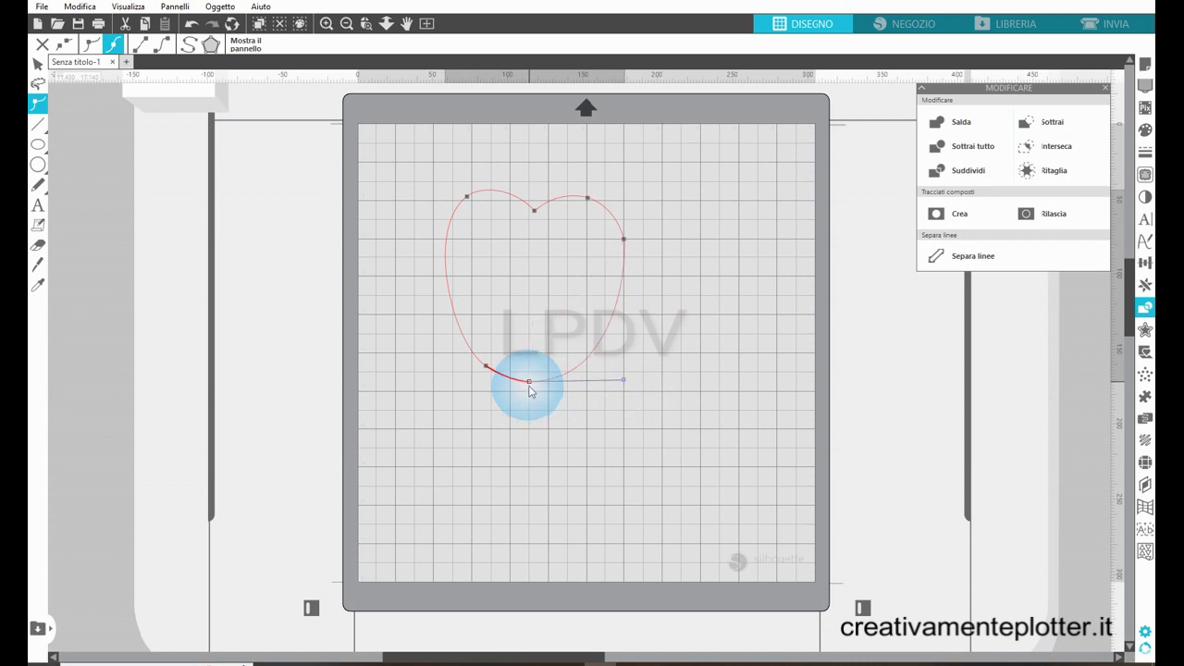
mouse_move(626, 237)
mouse_down()
mouse_move(614, 249)
mouse_move(632, 242)
mouse_move(626, 231)
mouse_up()
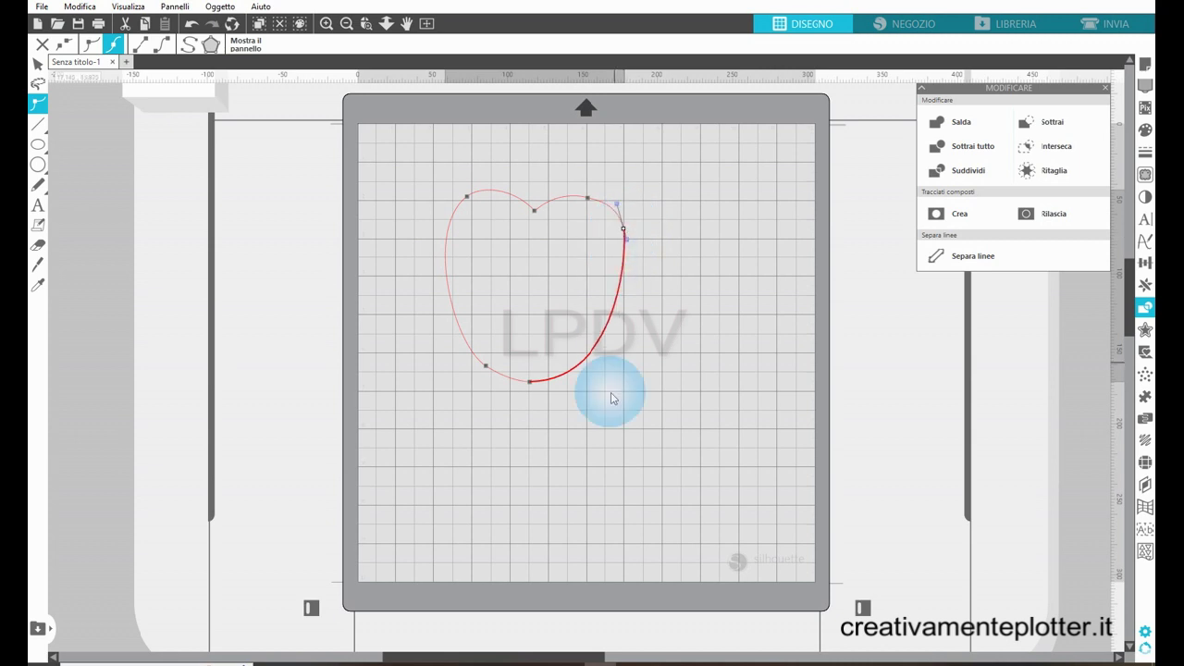
Delete the lower-left point and reshape the outline's left side with the upper-left point's curve handle
drag(531, 383, 481, 368)
click(489, 370)
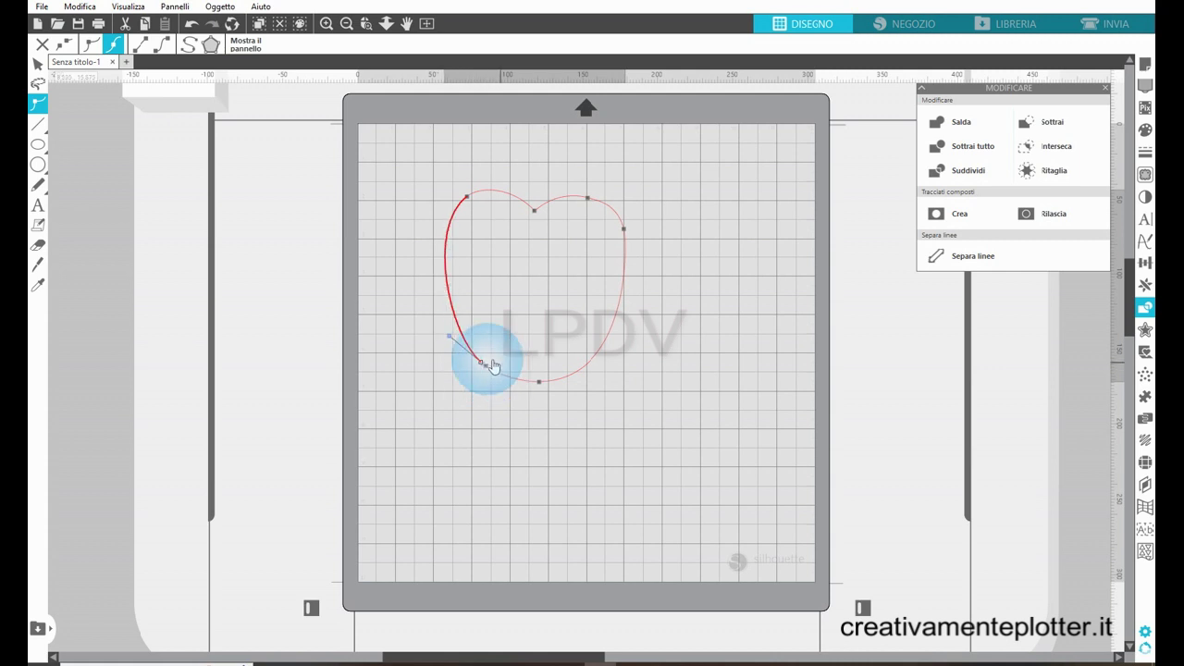
drag(358, 202, 404, 257)
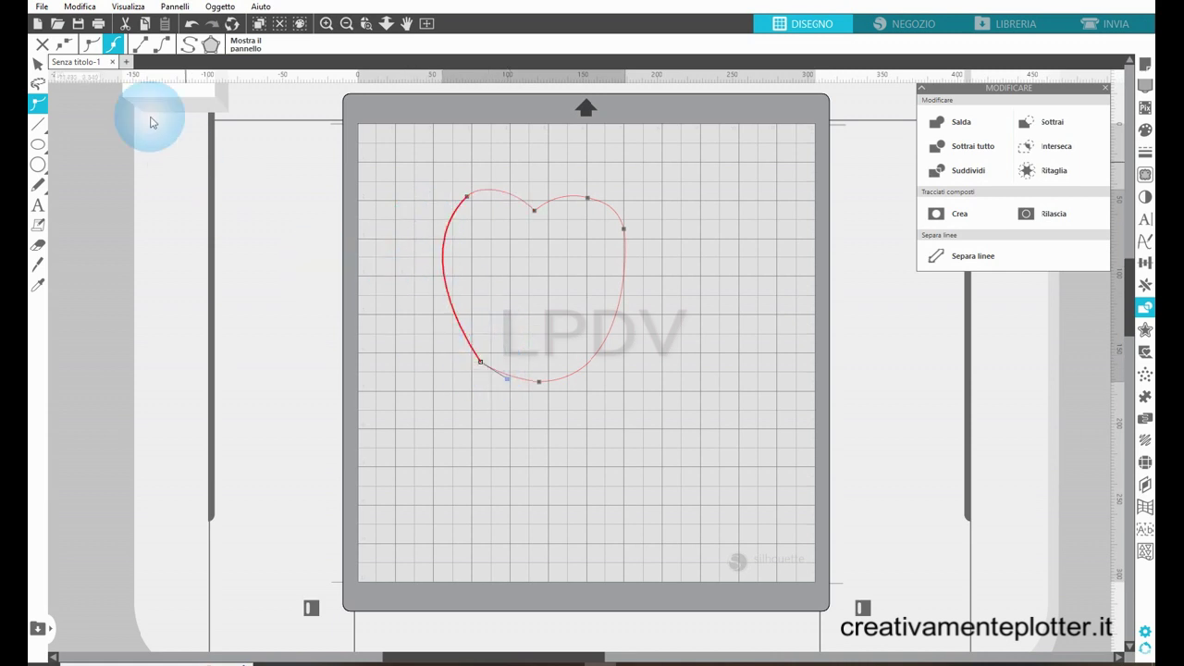
click(42, 44)
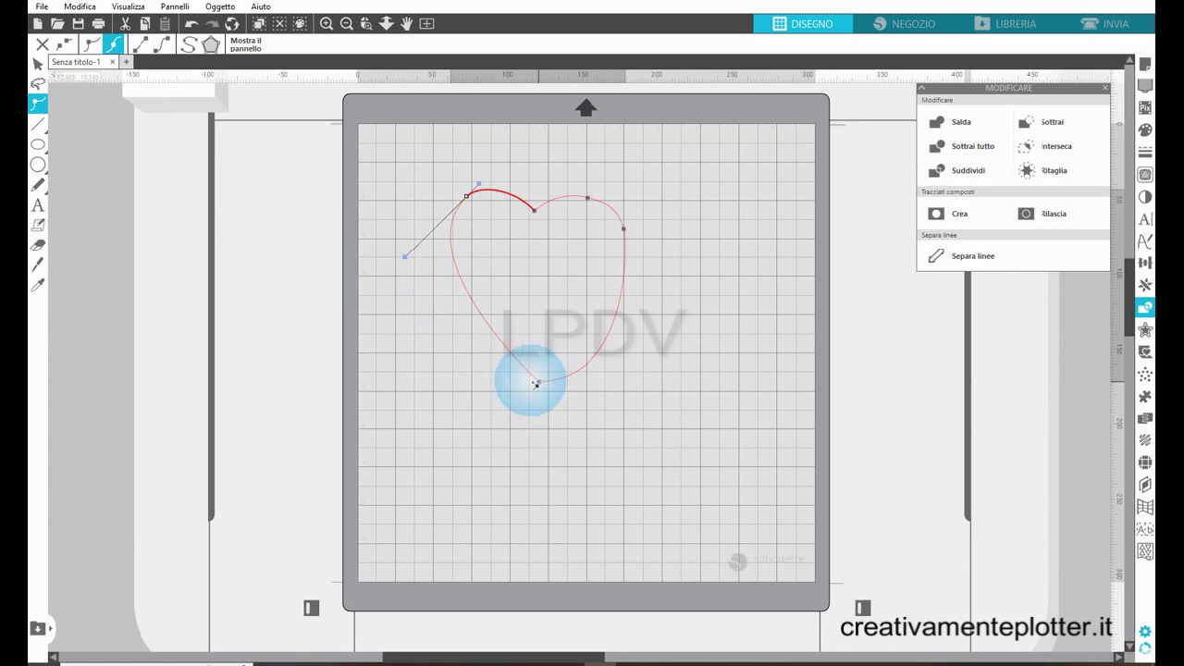
drag(404, 259, 377, 280)
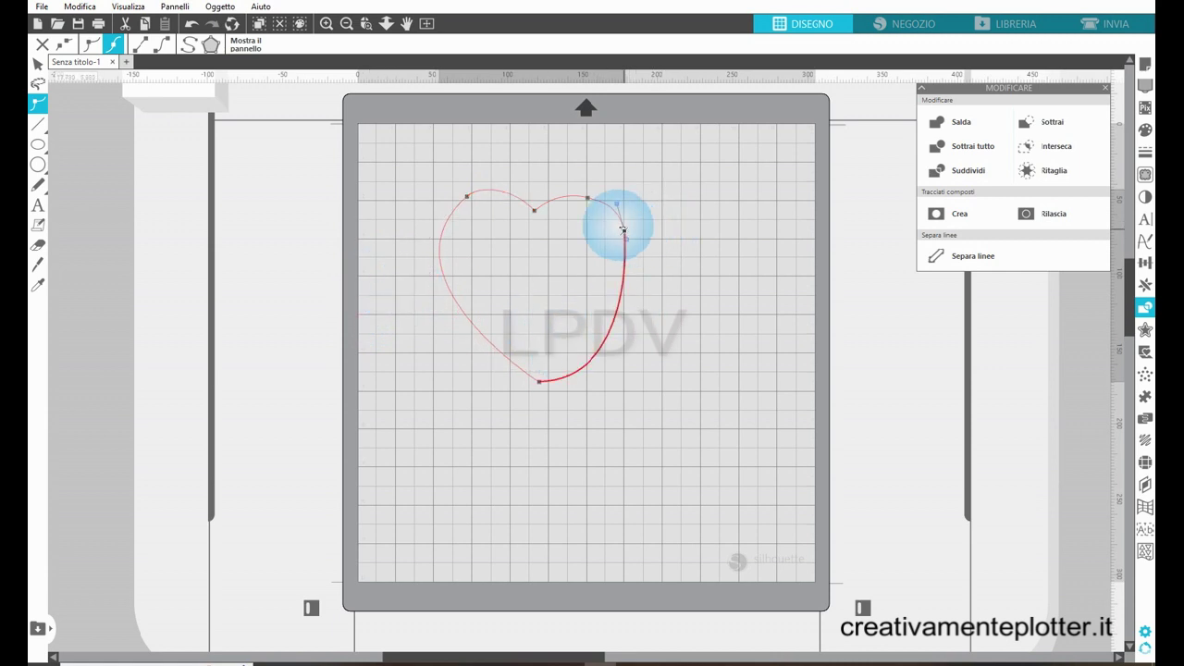
Delete the right-side point, and reposition the upper-right point outward and the bottom point slightly lower
click(42, 44)
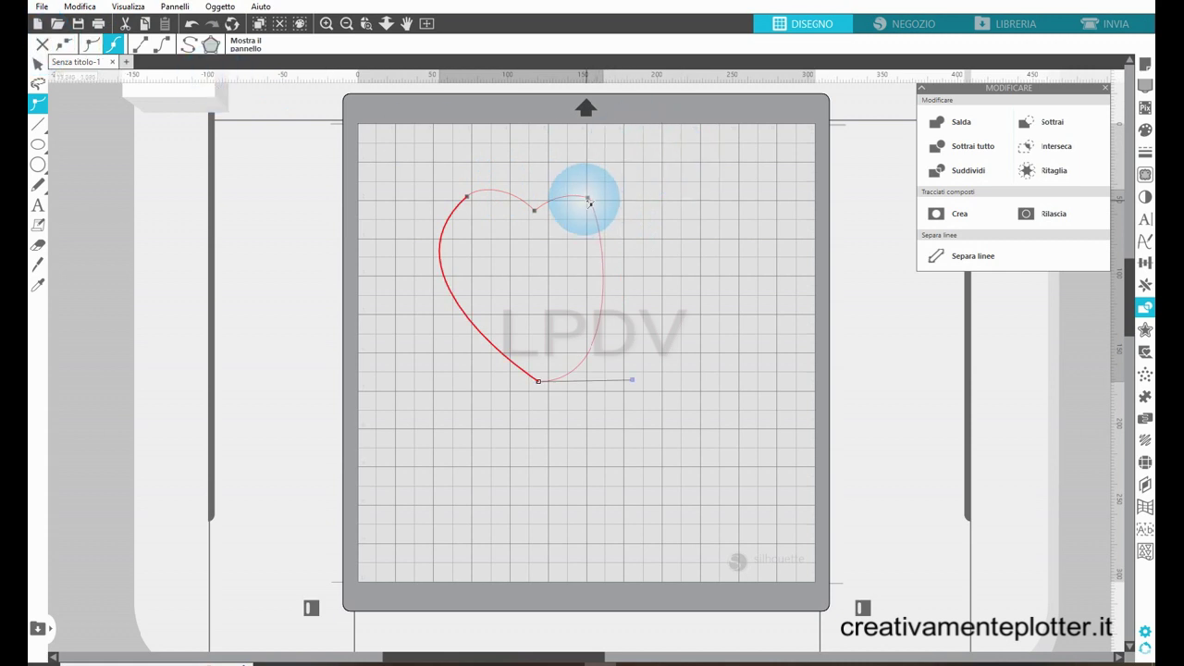
drag(590, 201, 603, 172)
click(526, 379)
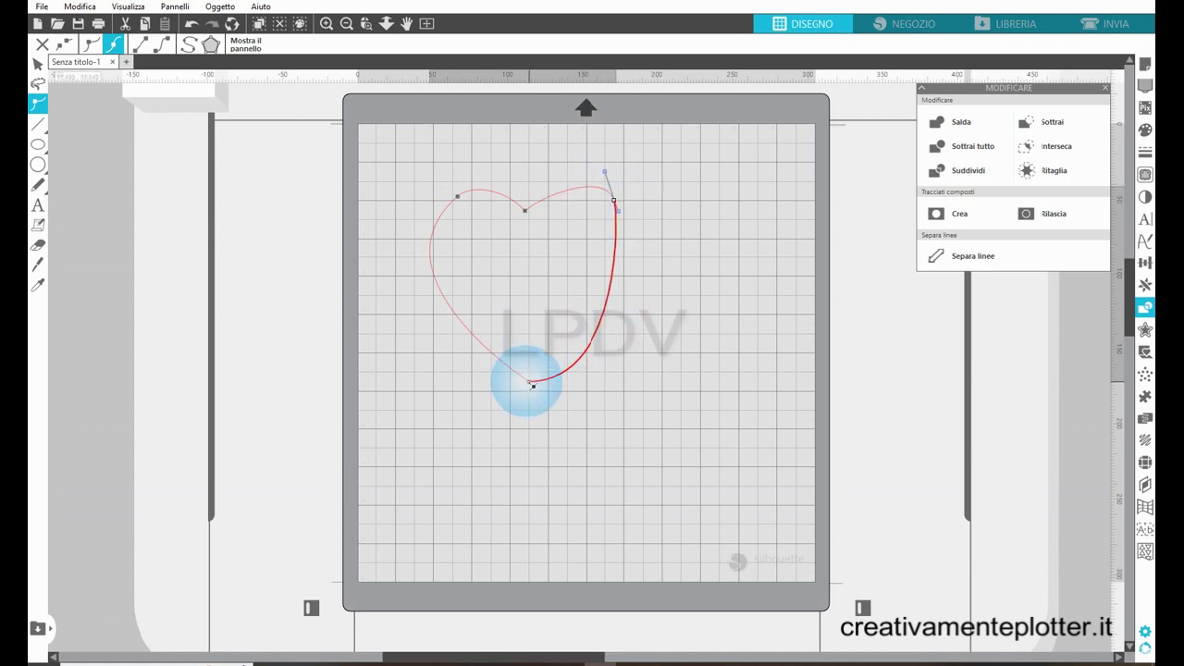
drag(530, 383, 529, 393)
Shape the heart's right side with the curve handles of the bottom and upper-right points and finish point editing
click(620, 390)
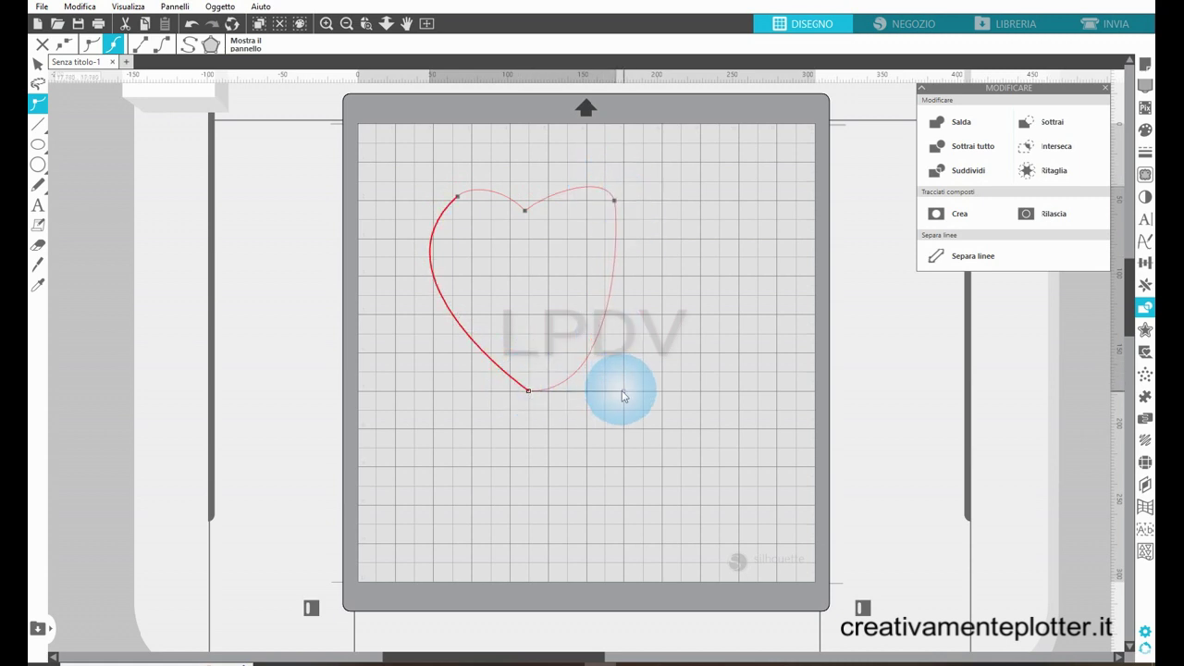
drag(623, 395, 596, 370)
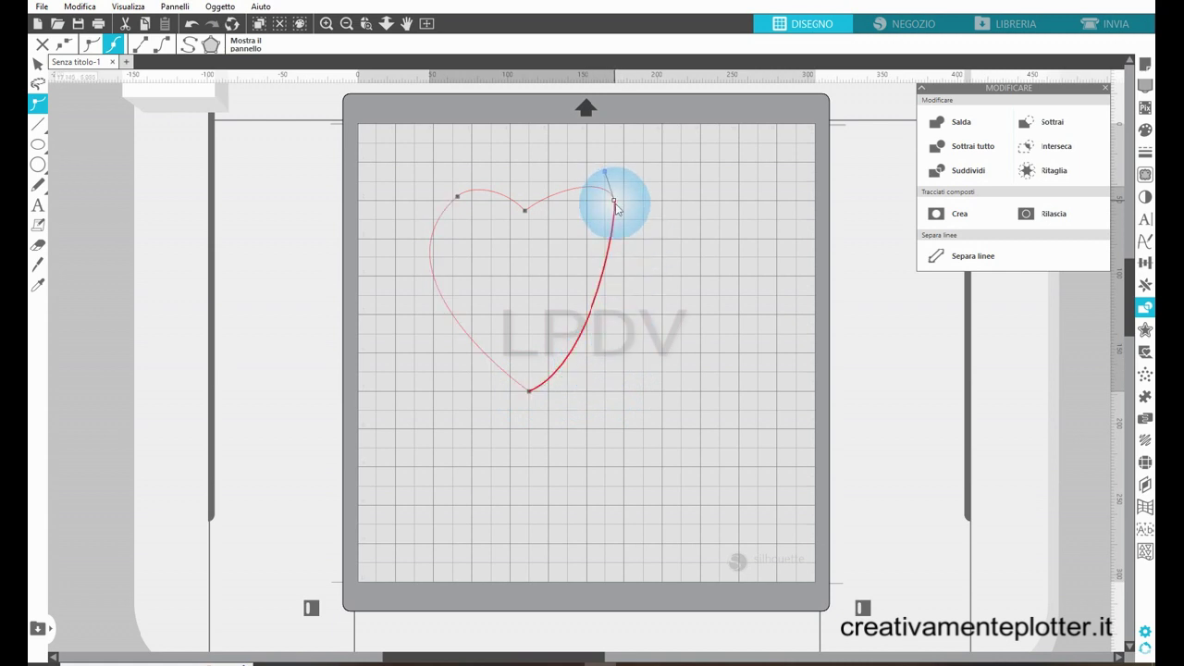
drag(616, 209, 663, 250)
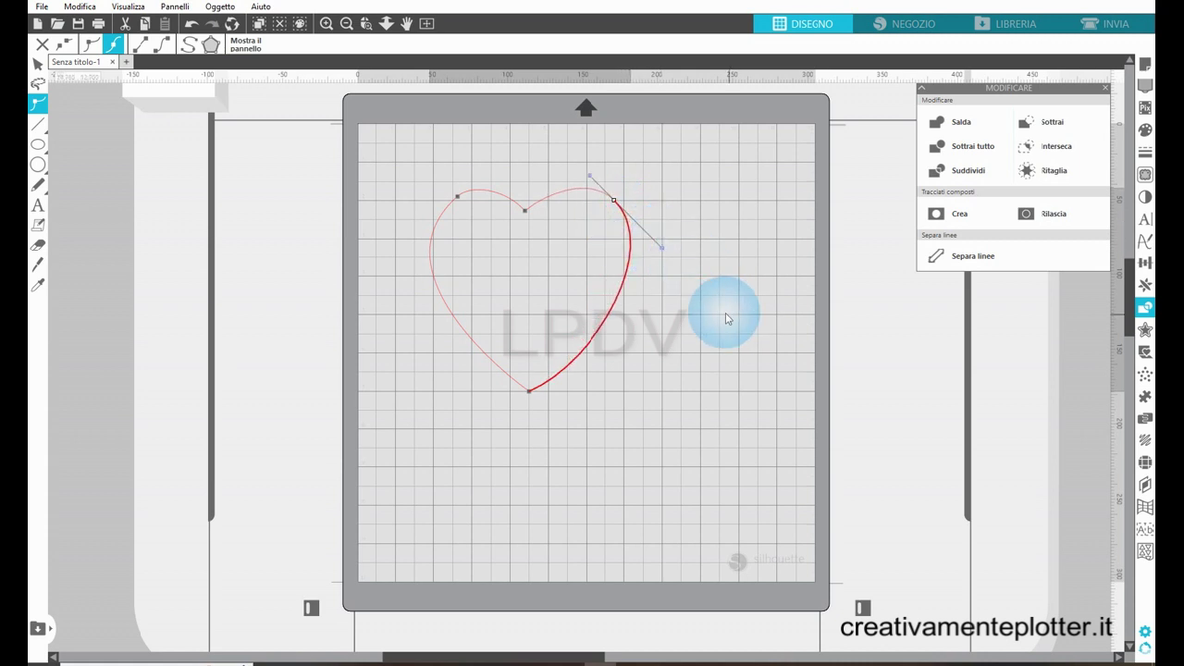
click(714, 320)
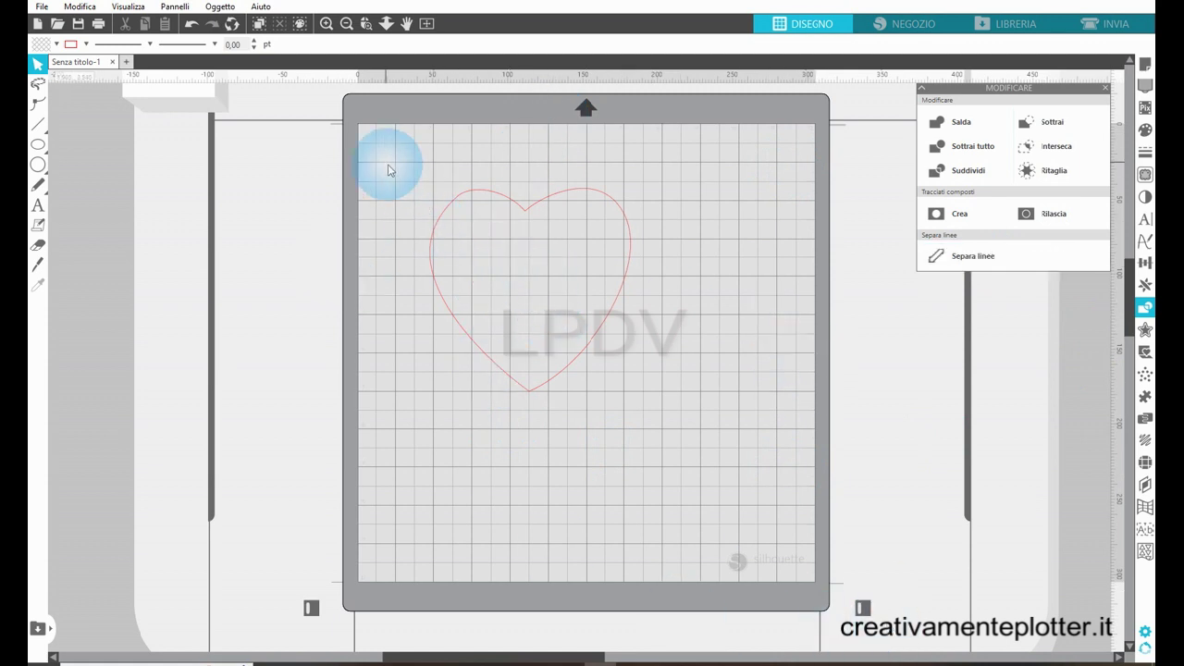
Move the heart to the upper-left area of the mat and scale it proportionally to about 11.17 × 11.28 cm
drag(388, 169, 649, 407)
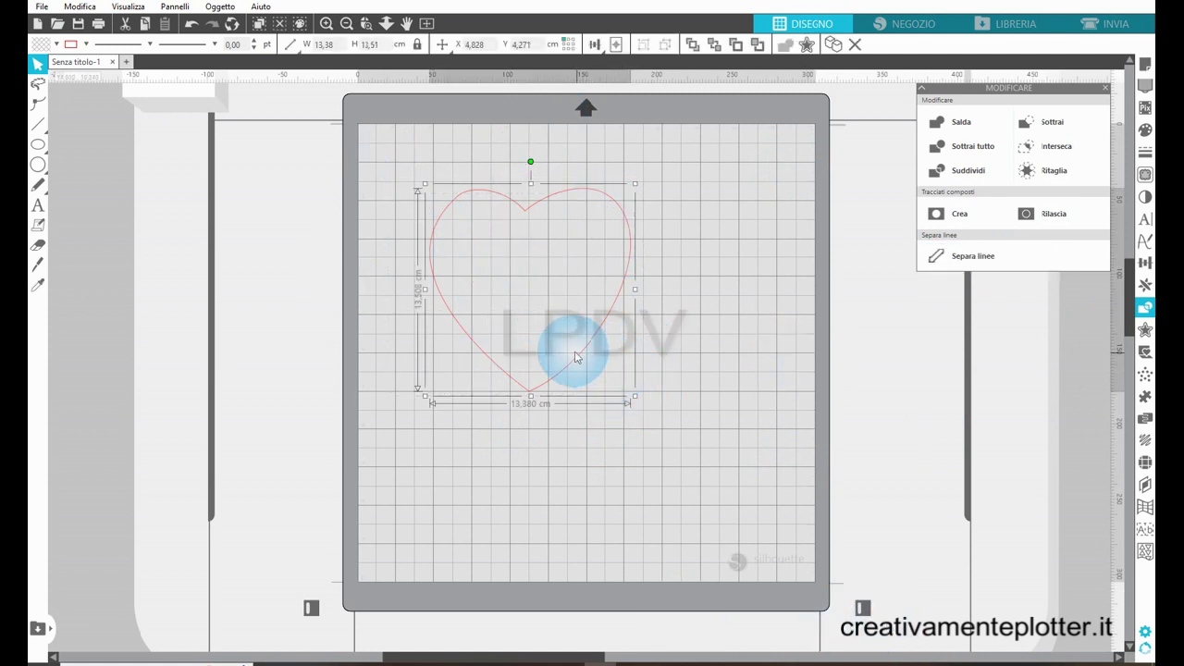
drag(575, 356, 540, 310)
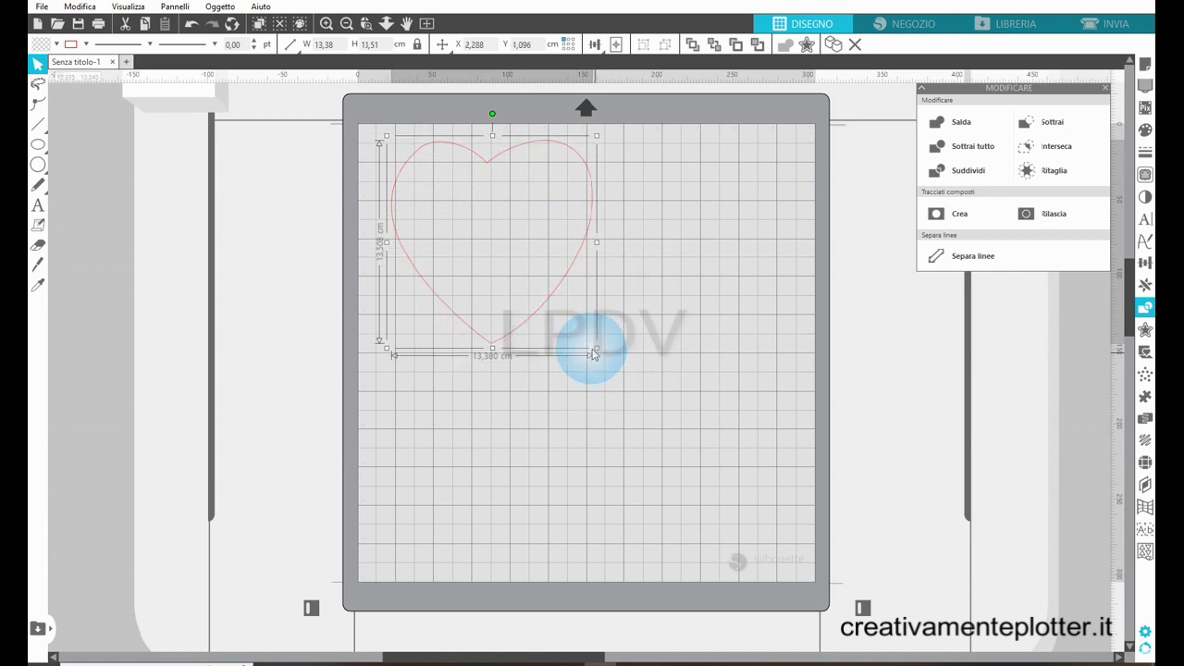
drag(599, 352, 563, 315)
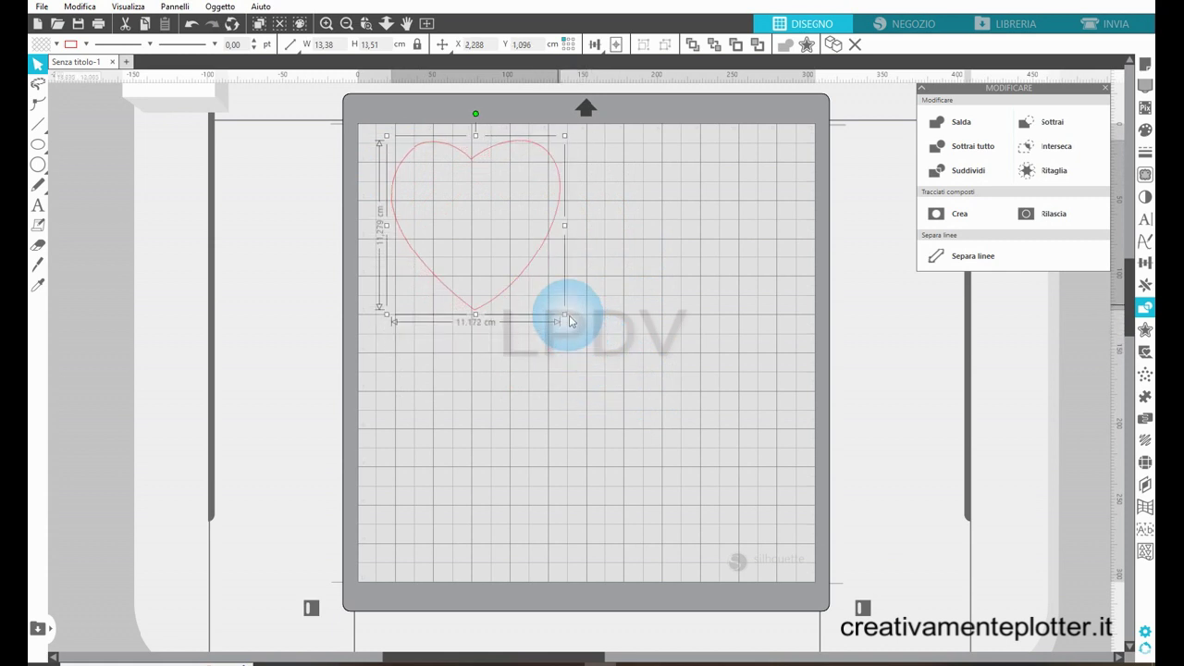
click(290, 45)
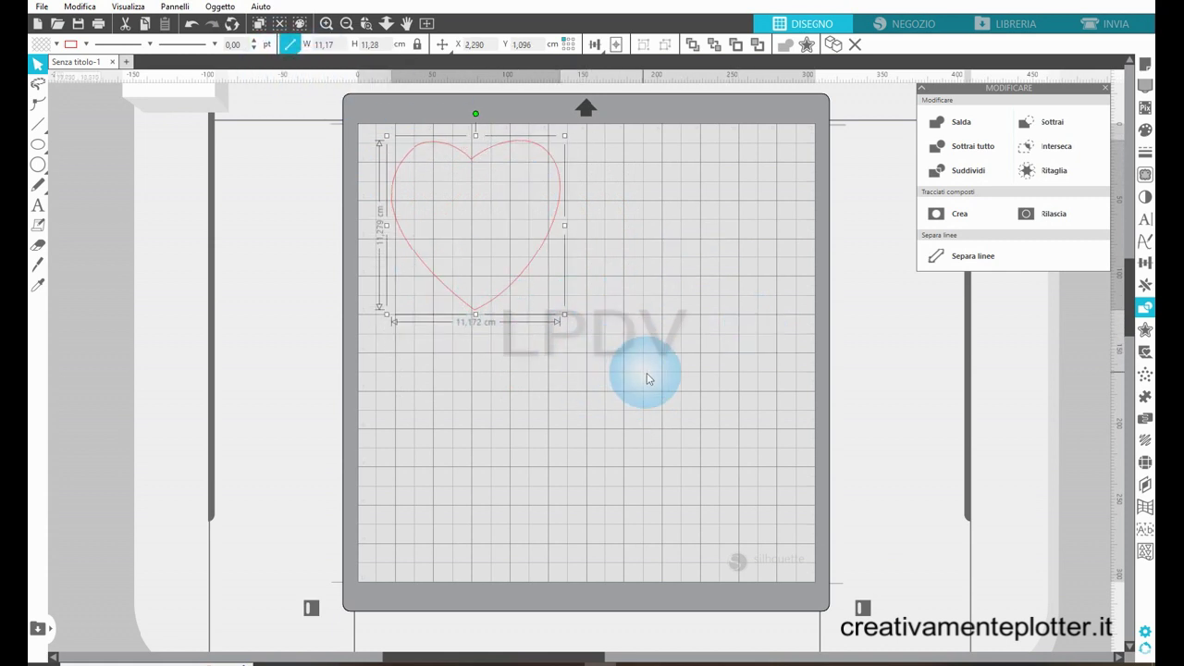
click(513, 303)
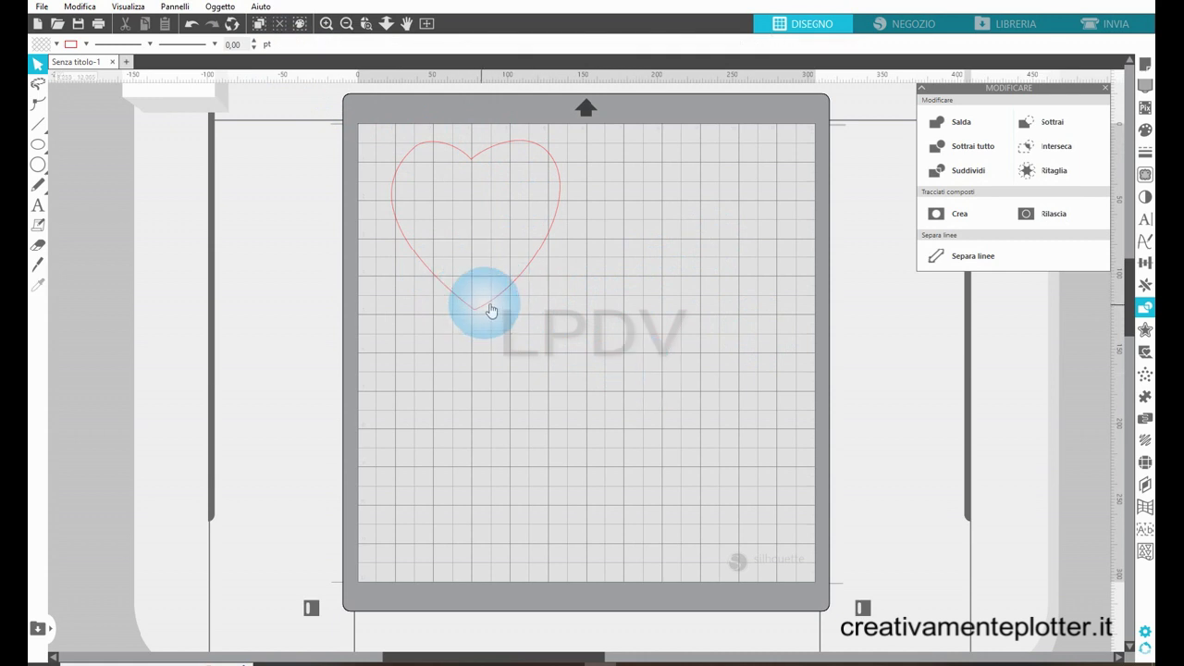
drag(490, 310, 485, 313)
click(486, 313)
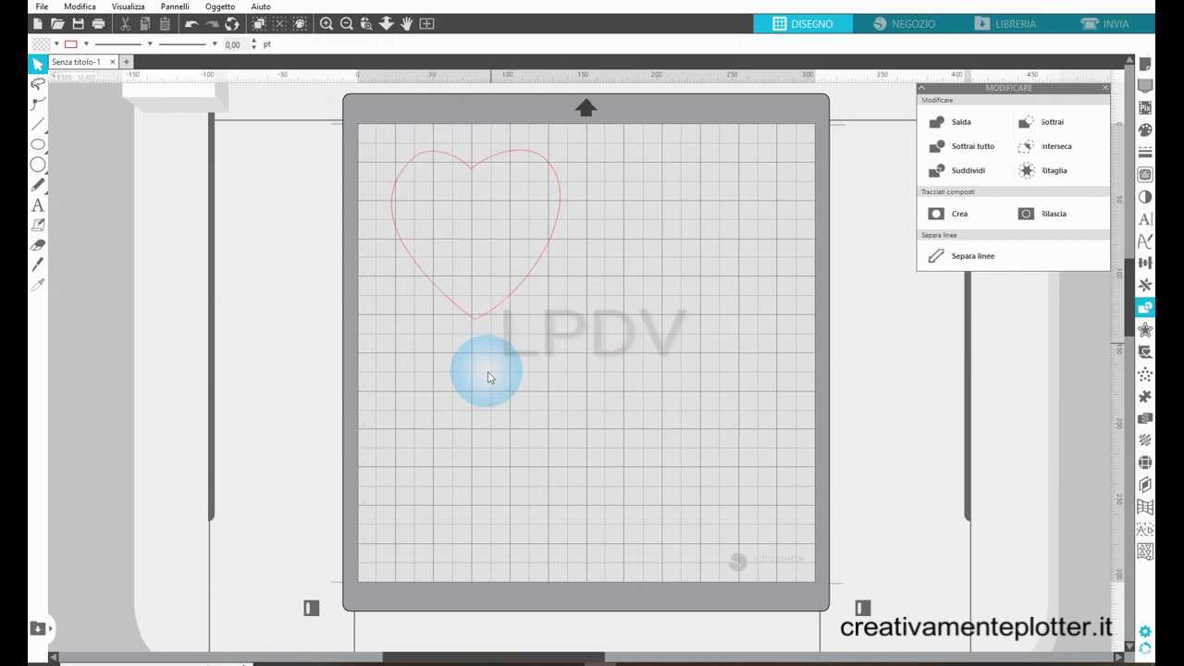
Duplicate the heart and place the copy directly below the original
right_click(537, 288)
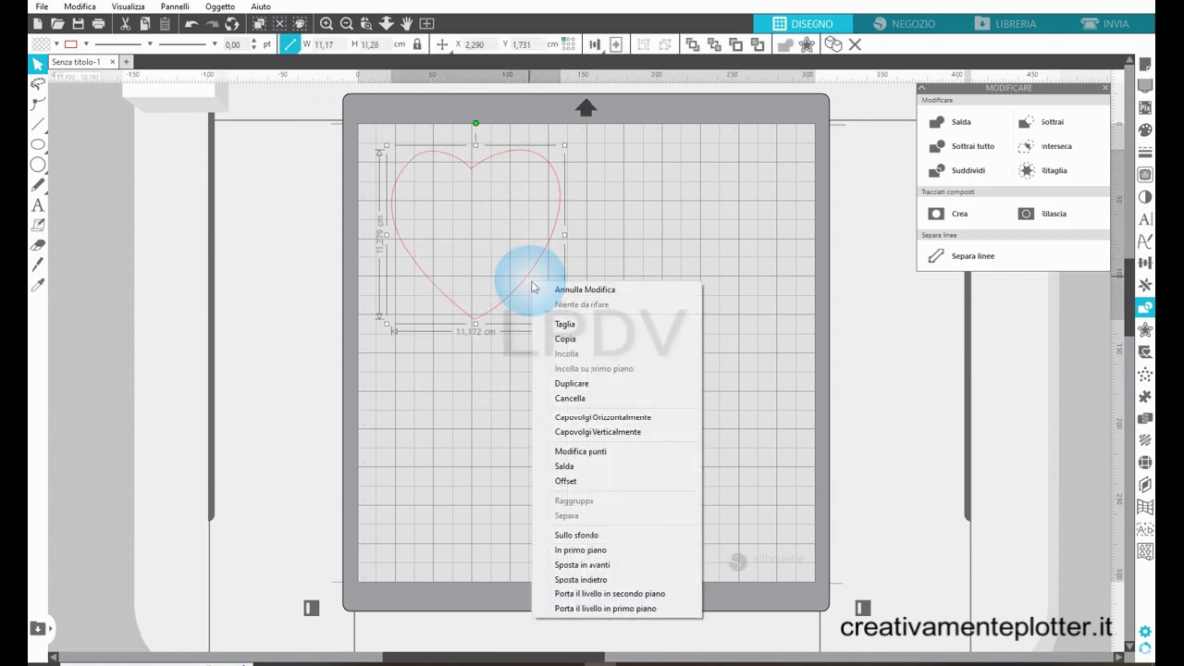
click(570, 383)
drag(529, 293, 523, 487)
Add the text "LPDV" inside the upper heart and set its font to MV Boli
click(37, 204)
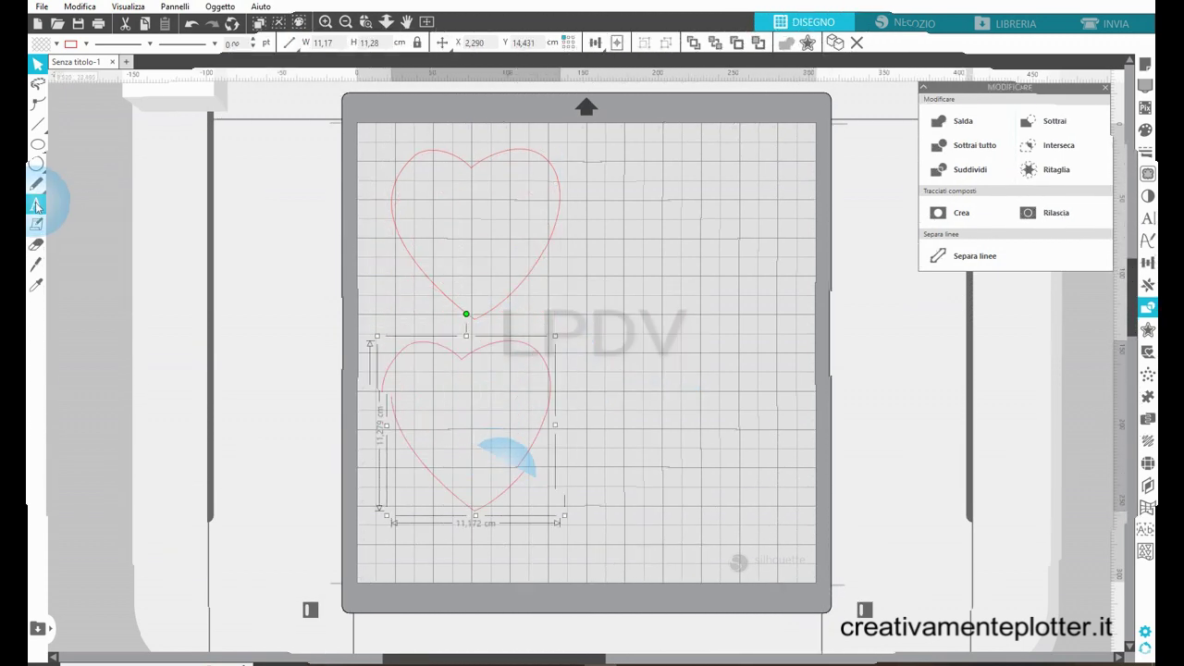
click(434, 214)
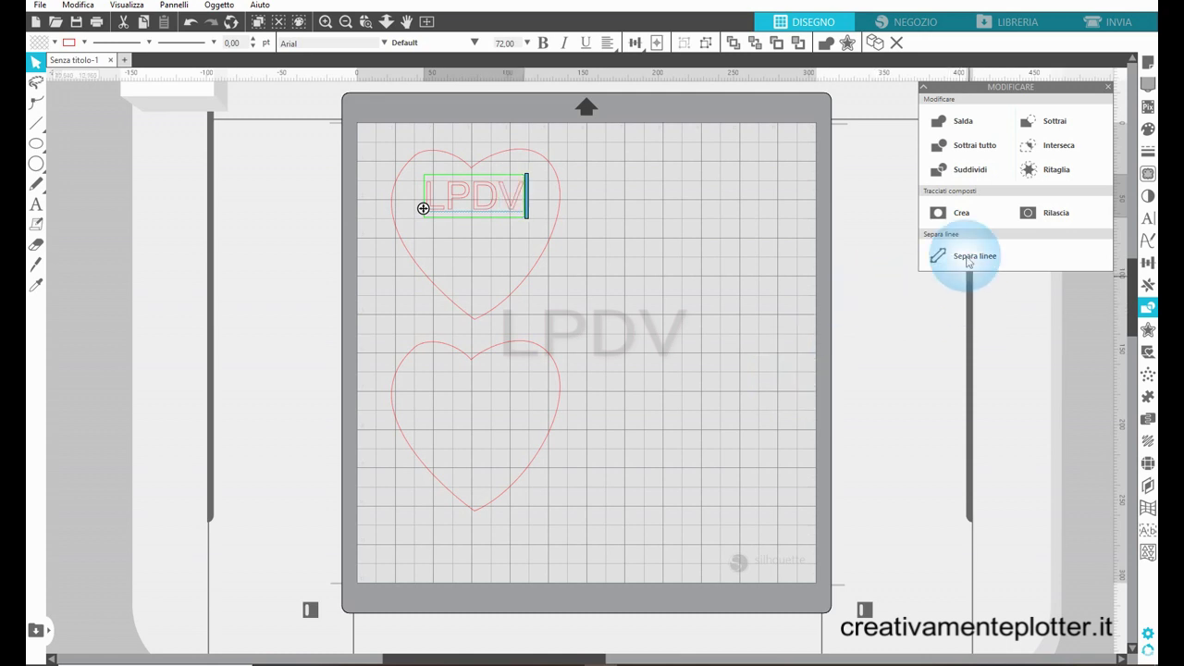
click(1147, 219)
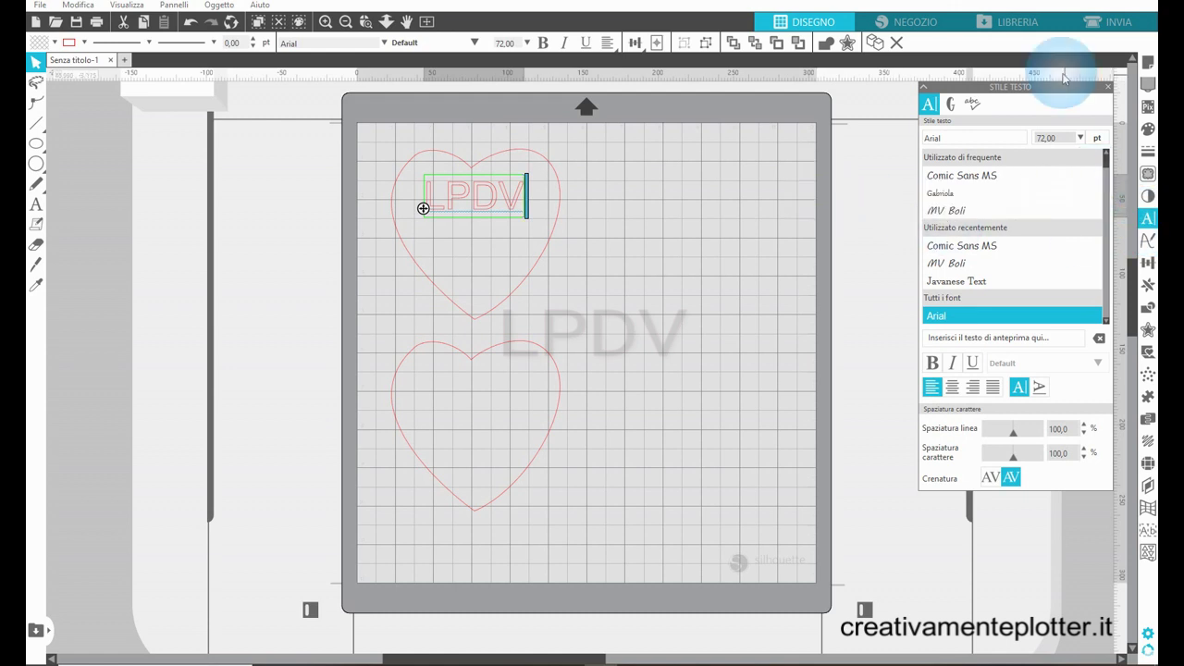
click(950, 266)
drag(393, 178, 541, 197)
click(946, 263)
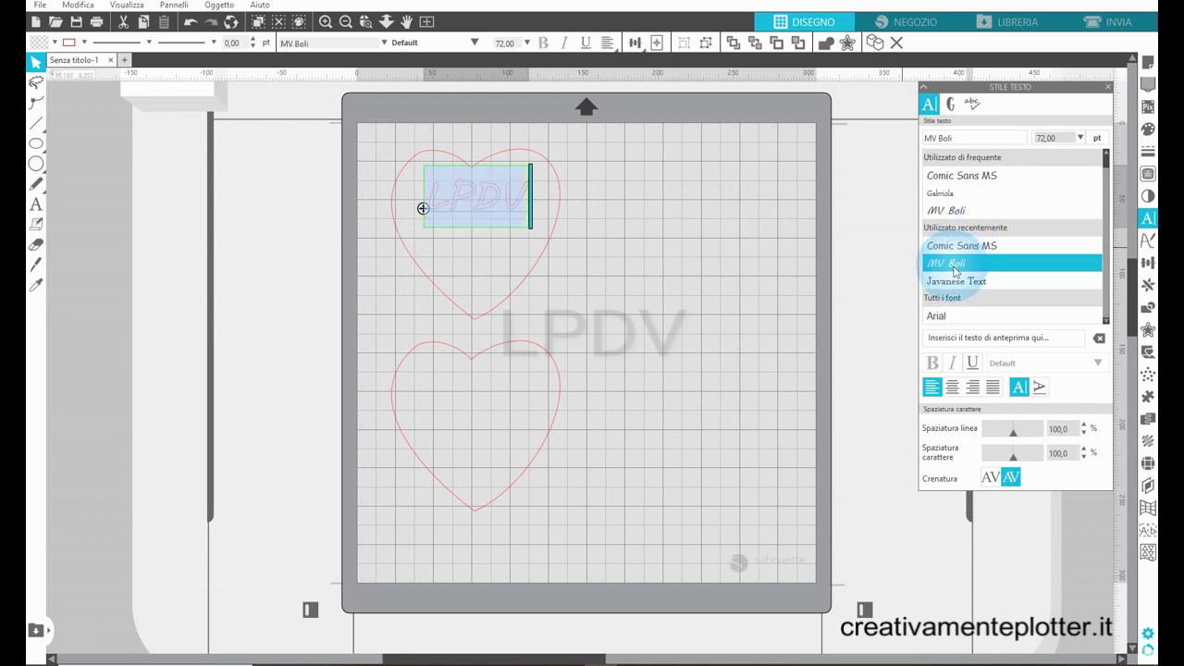
Shrink the "LPDV" text to about 4.37 cm wide and center it in the upper part of the top heart
click(383, 162)
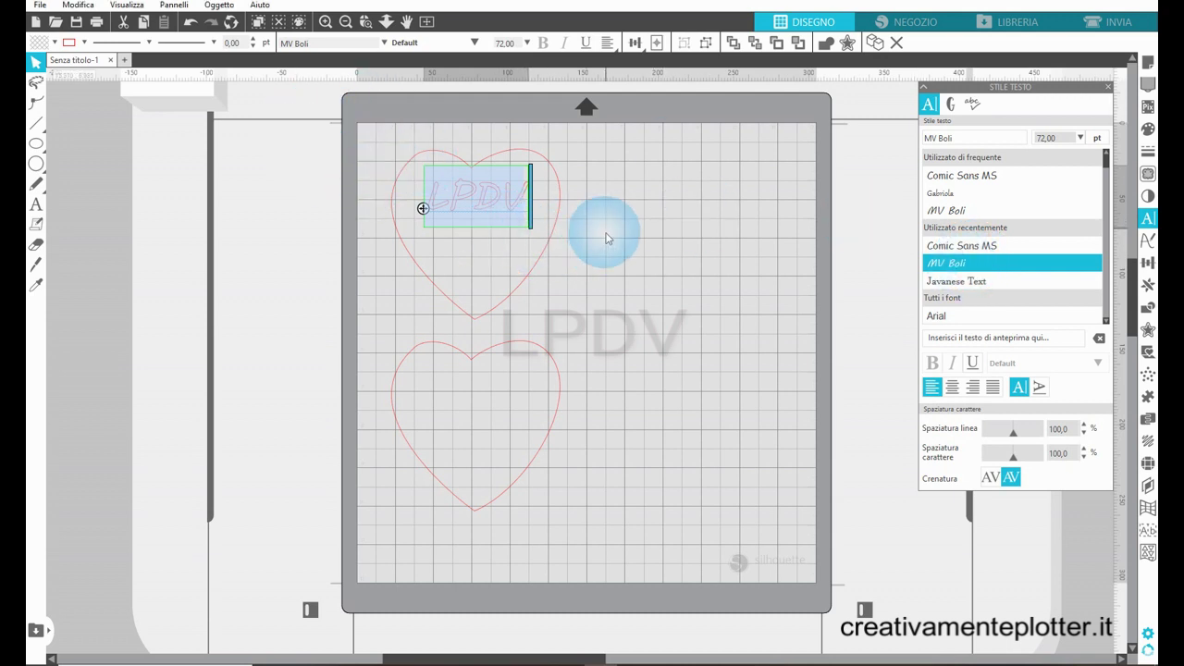
click(502, 206)
drag(532, 232, 483, 201)
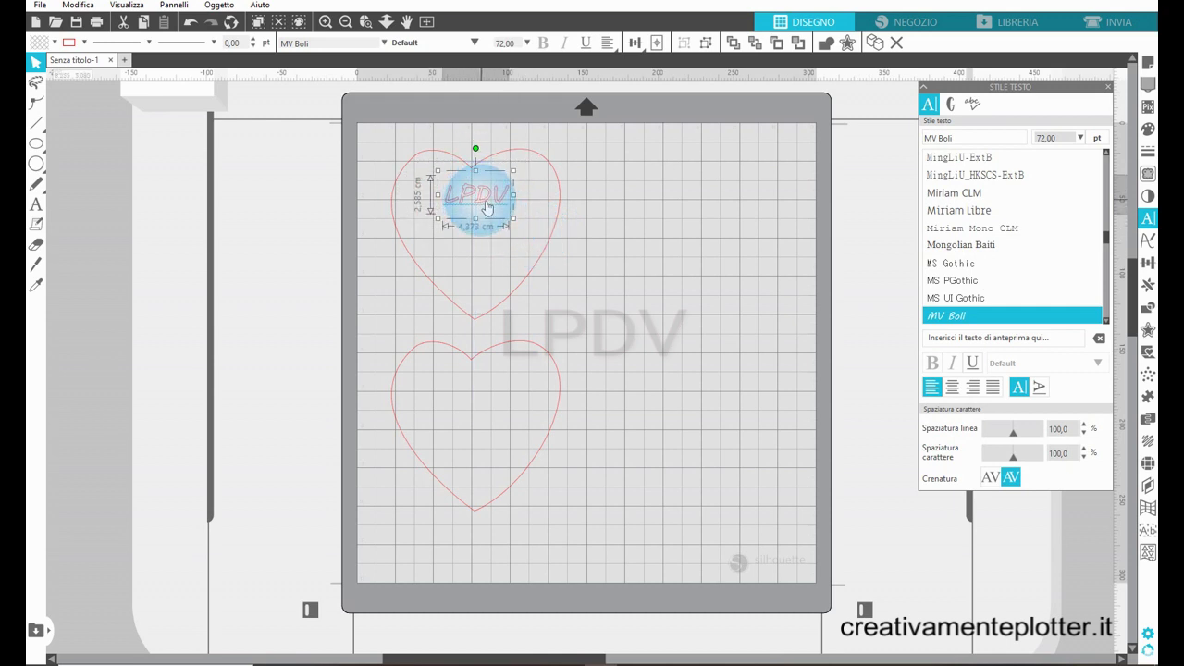
click(282, 159)
Add a second text line reading "Fatto a mano" below "LPDV" in the upper heart
click(35, 182)
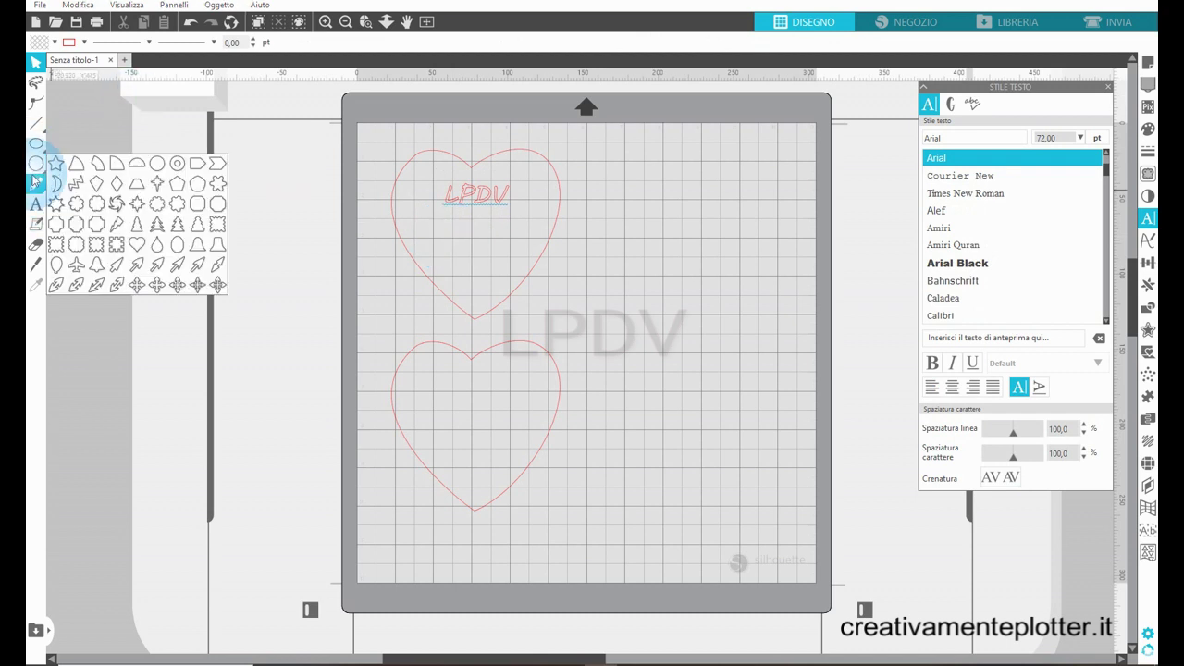
click(35, 204)
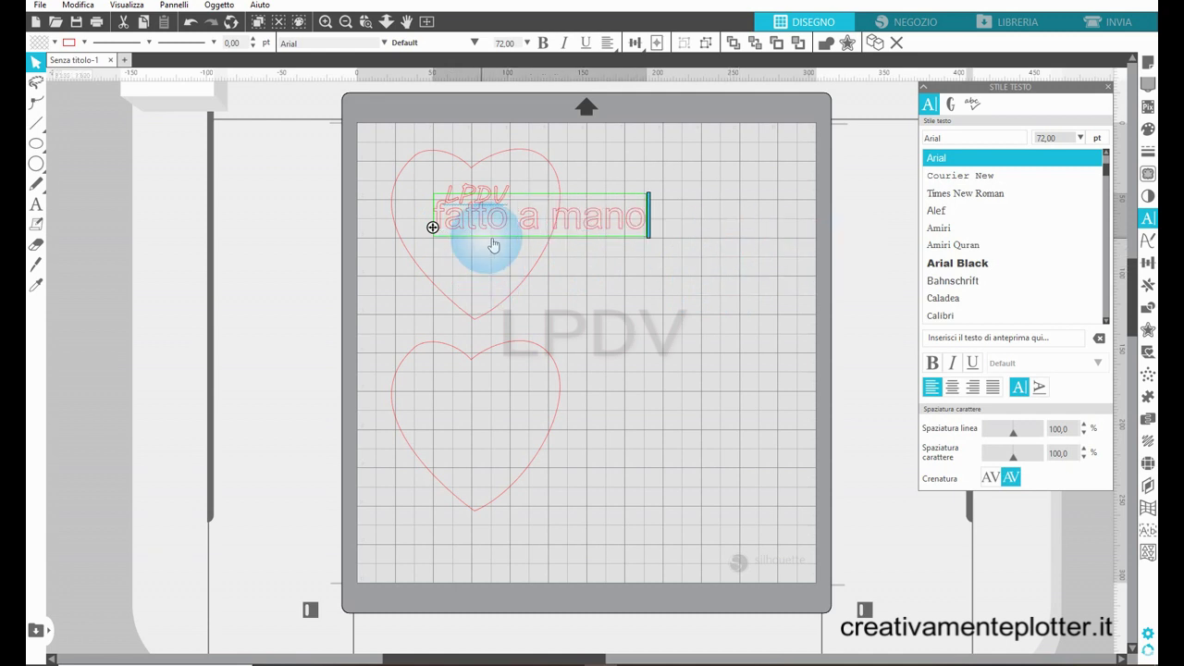
key(Delete)
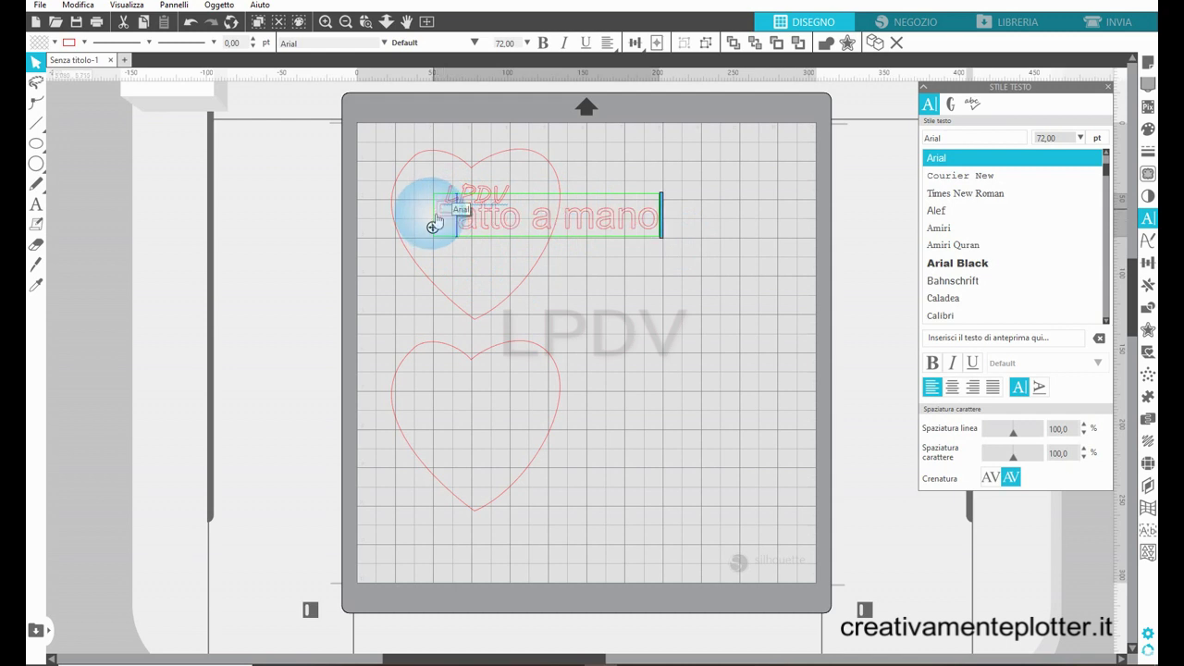
text(F)
Place the "Fatto a mano" text a little lower and change its font to MV Boli
drag(432, 226, 656, 238)
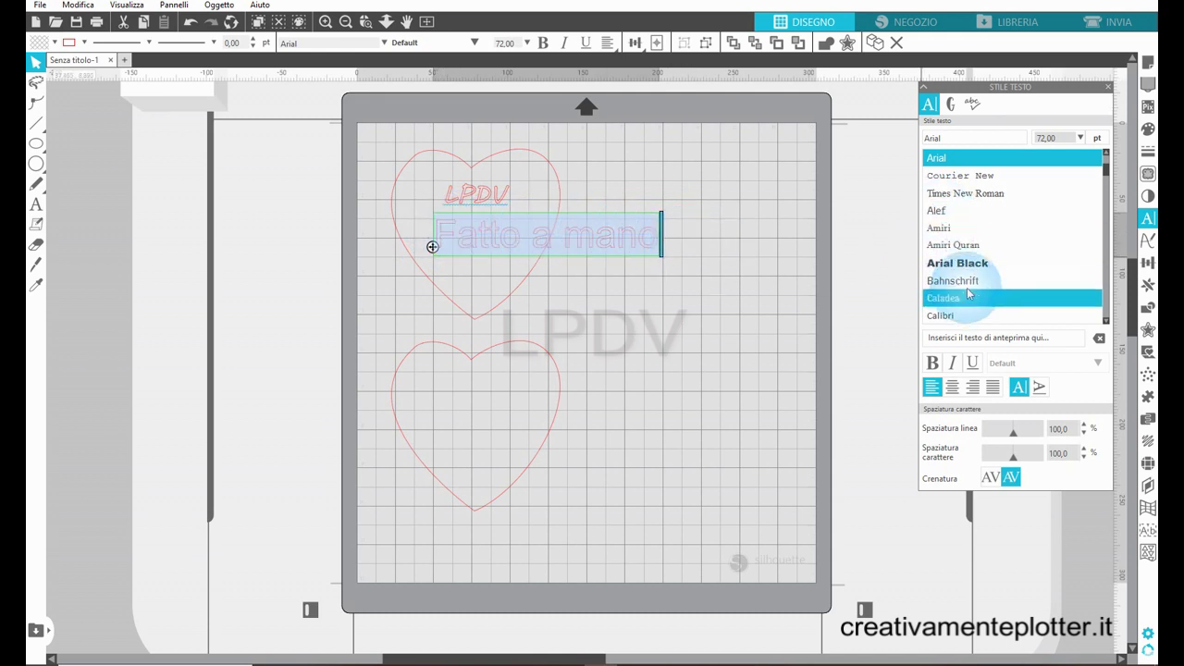
scroll(1017, 277, down, 2)
scroll(1013, 294, up, 2)
scroll(1010, 286, up, 2)
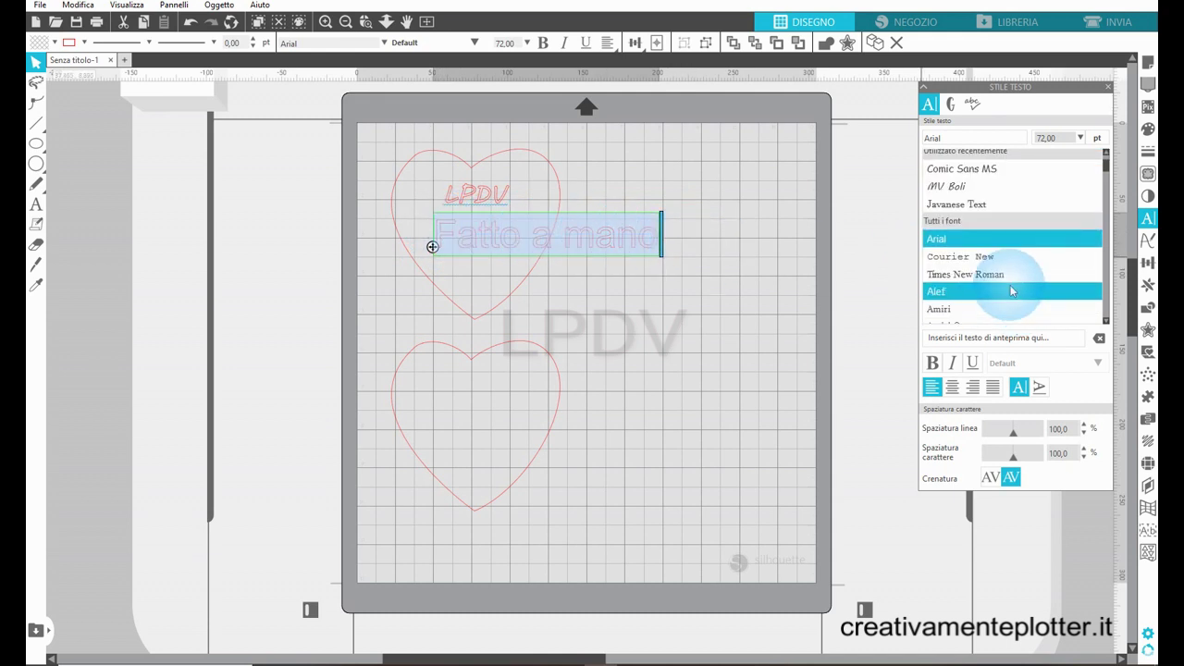
click(957, 188)
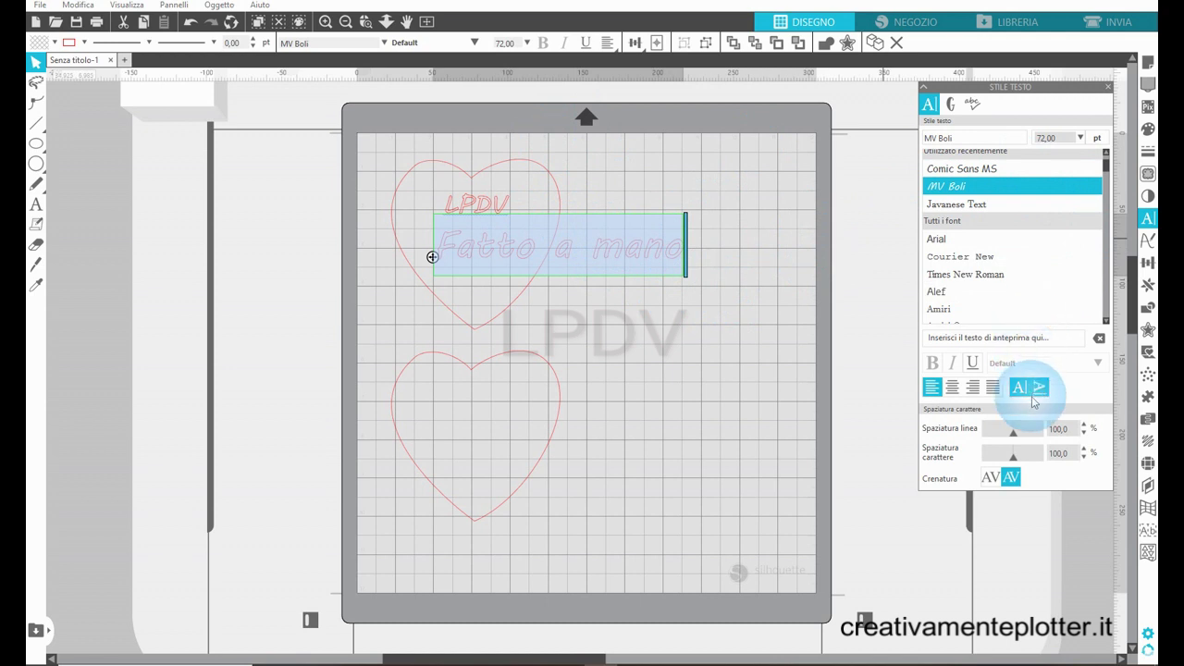
Set the font size of the "Fatto a mano" text to 36 pt
click(1079, 138)
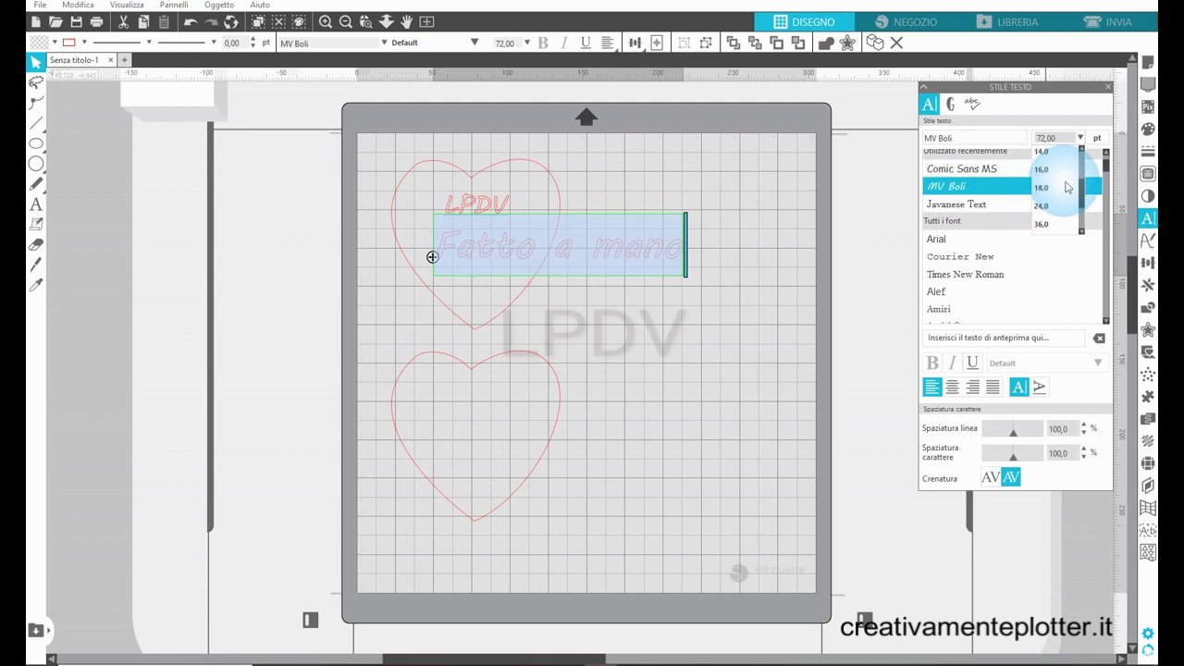
scroll(1067, 187, up, 3)
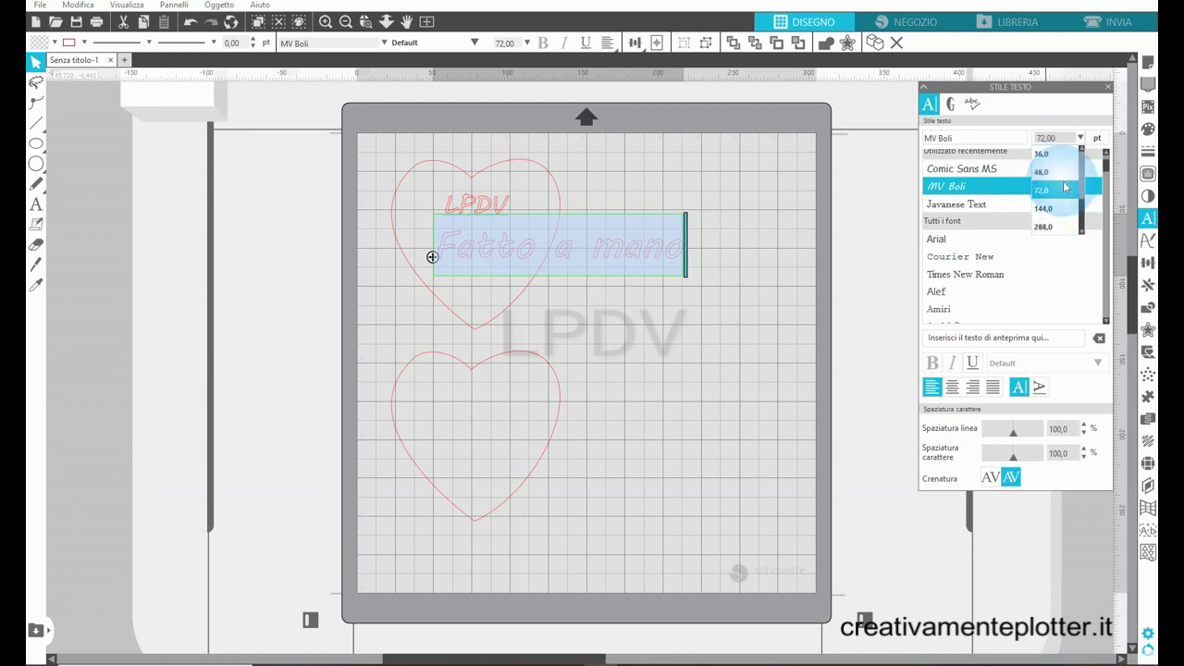
click(1045, 173)
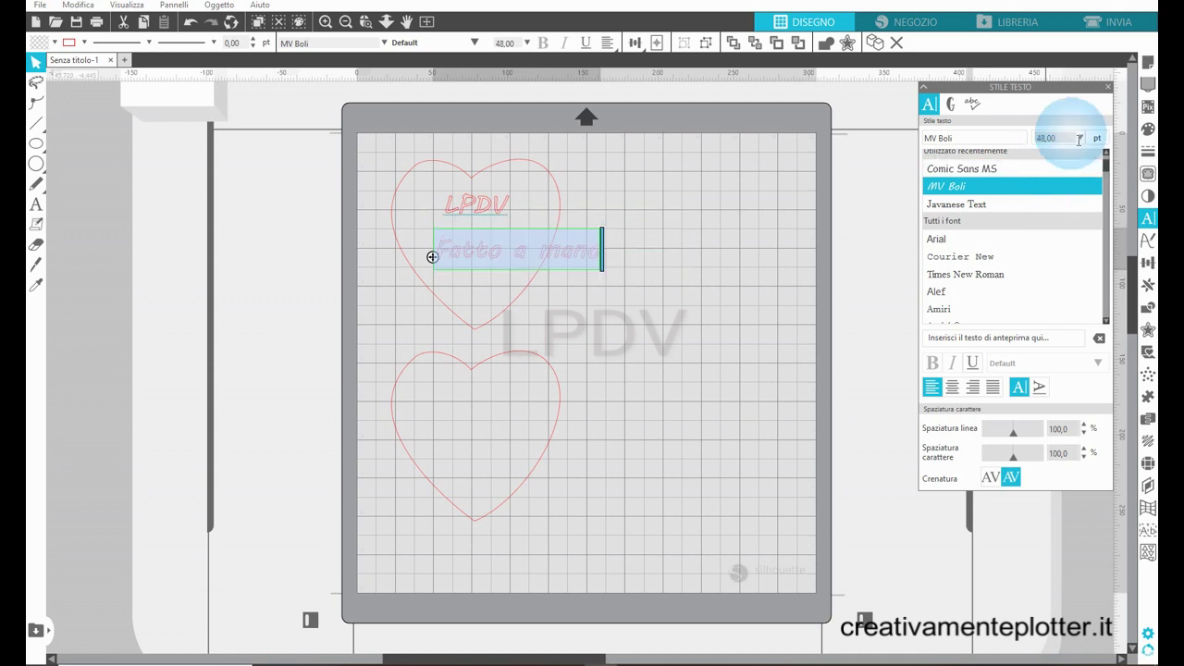
click(1079, 139)
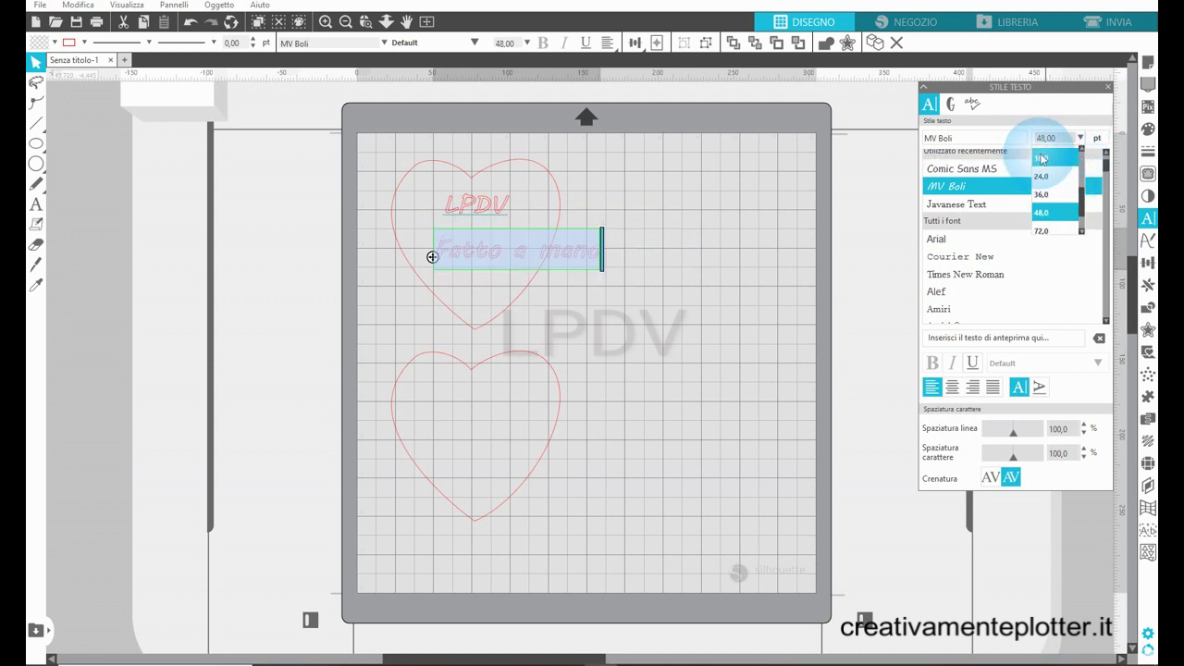
click(1041, 175)
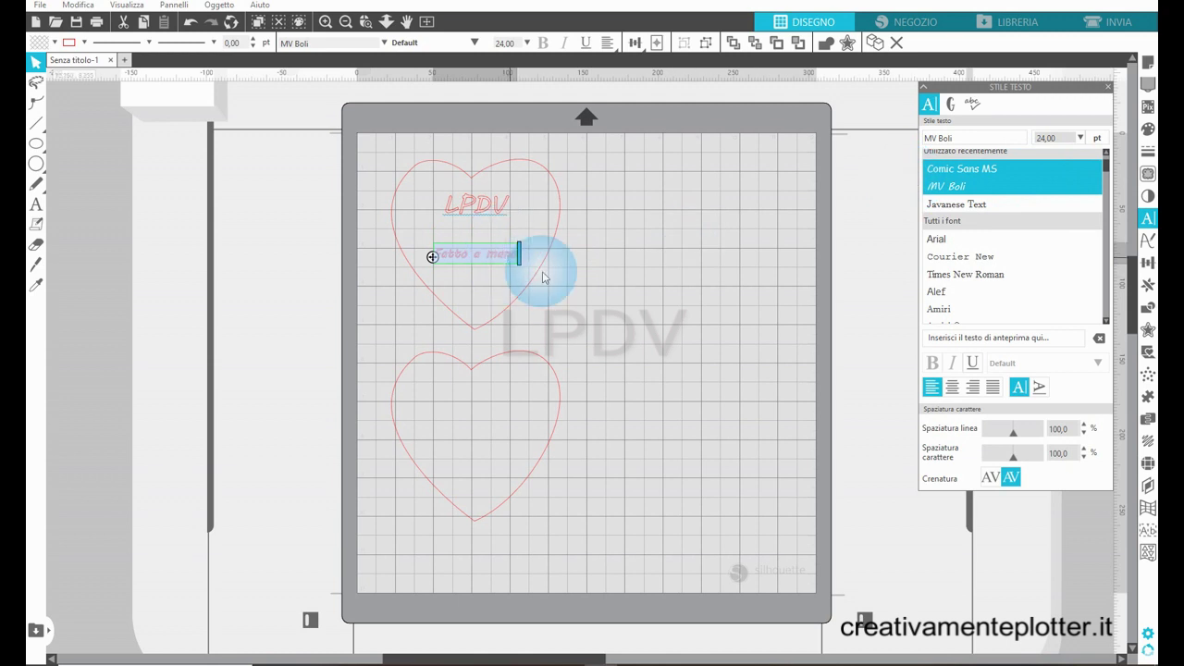
click(1079, 138)
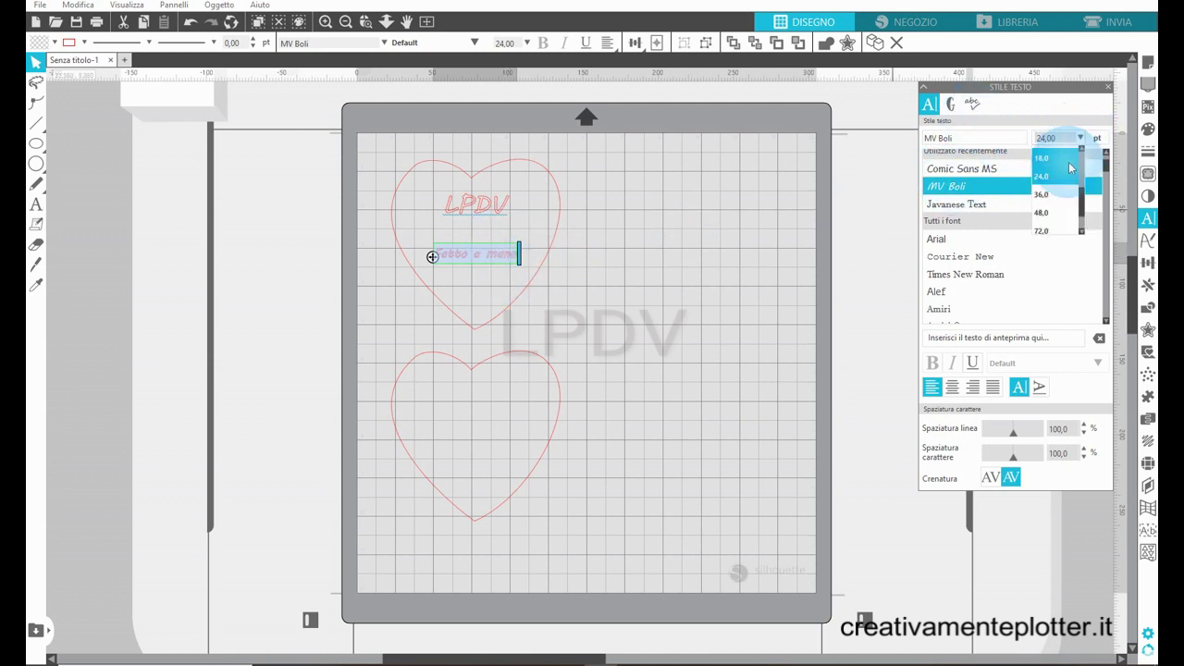
click(1061, 201)
click(613, 286)
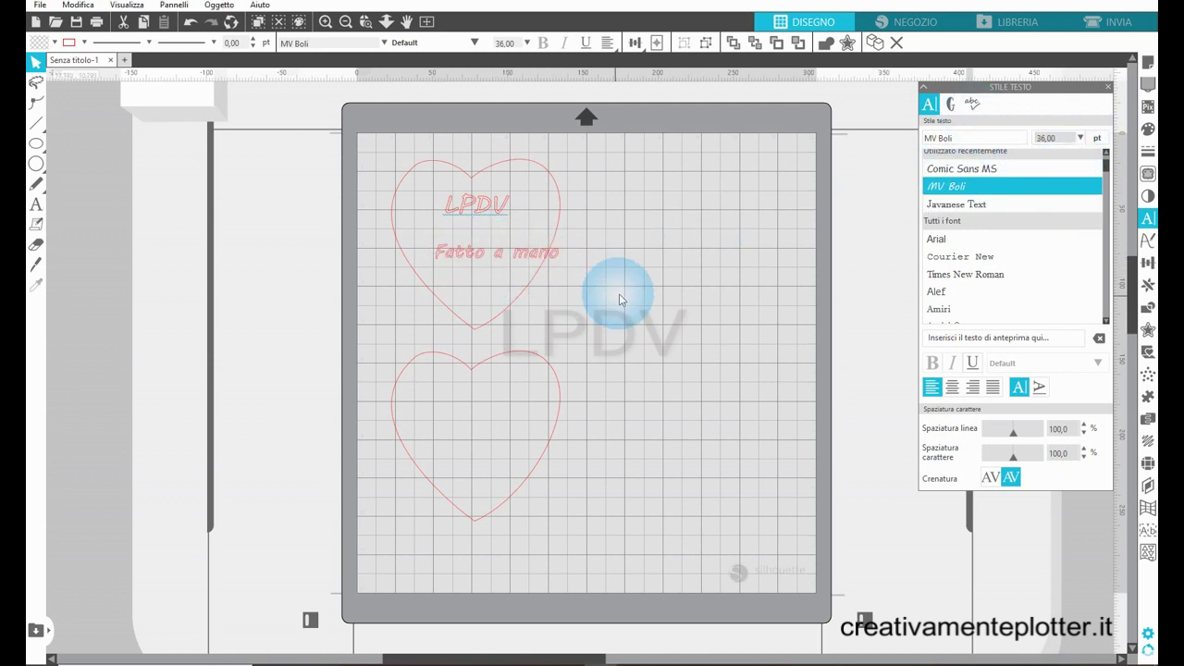
Center "Fatto a mano" in the upper heart and move "LPDV" down so it sits just above it
drag(502, 258, 475, 228)
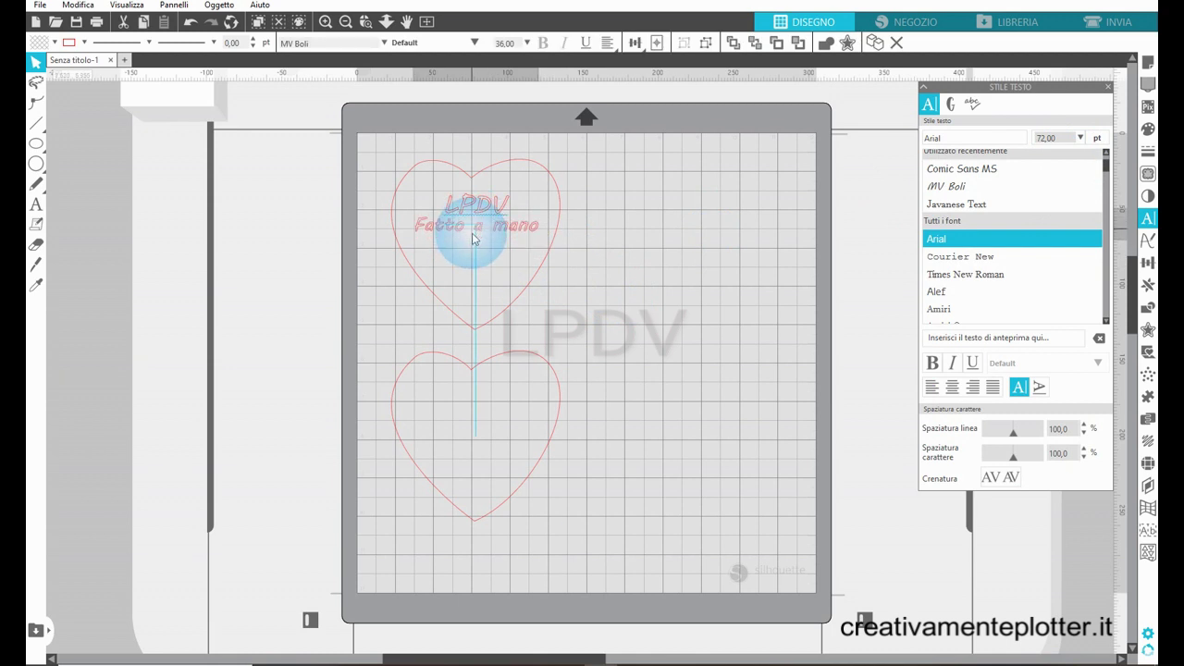
click(636, 270)
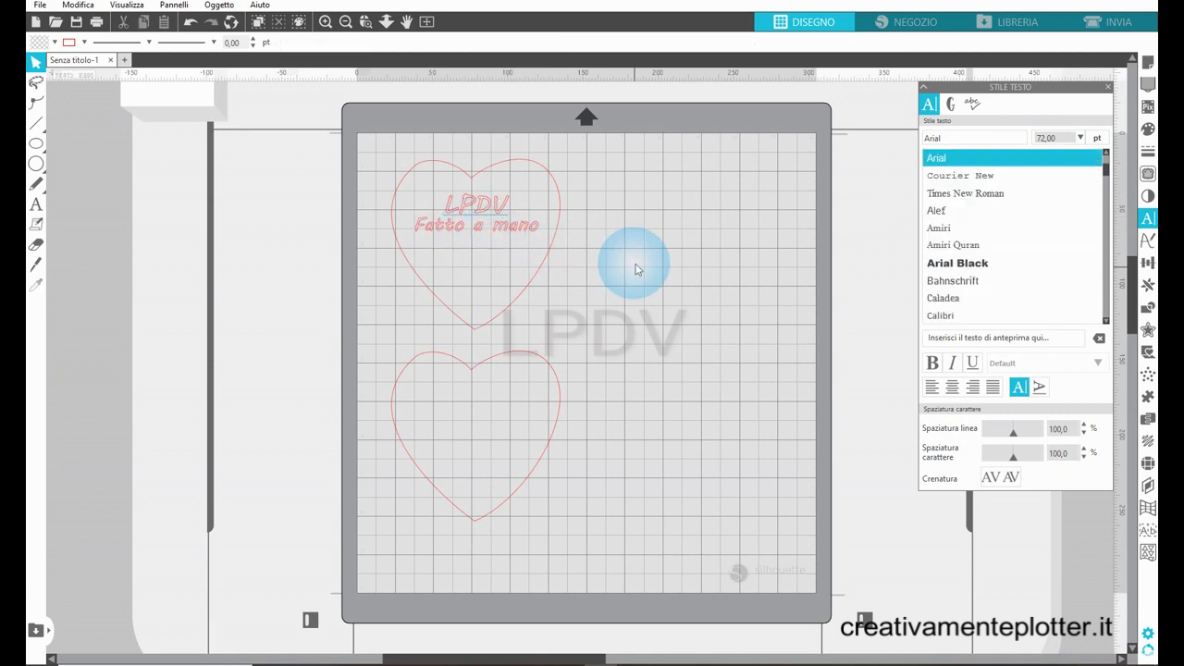
click(485, 235)
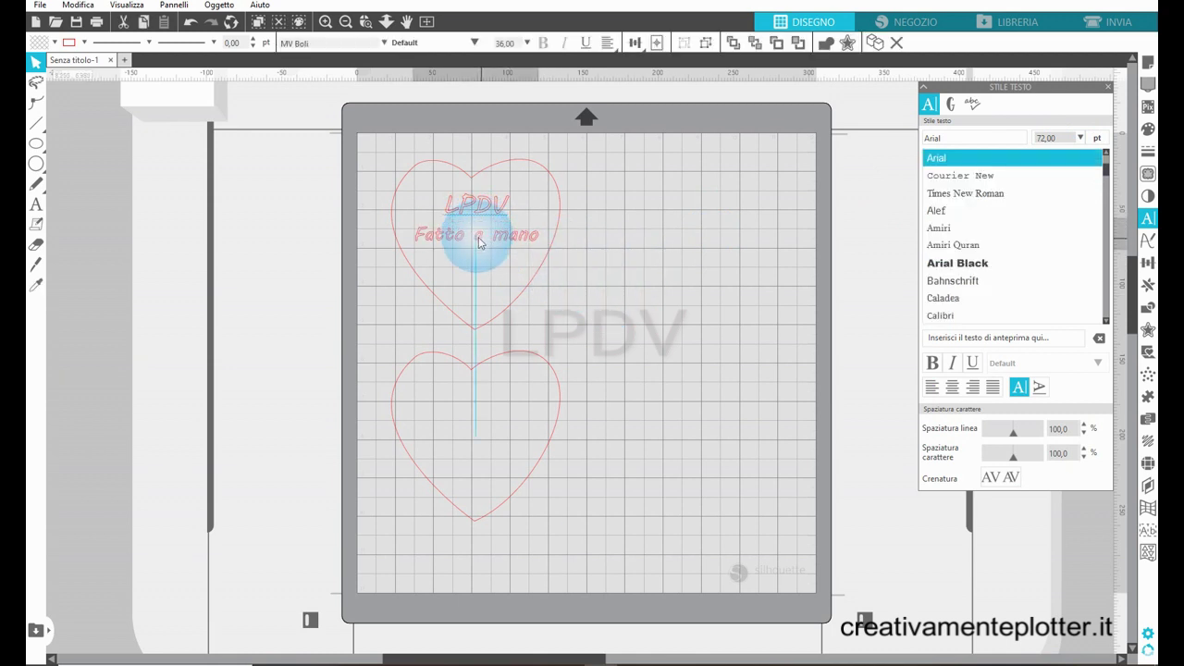
click(473, 213)
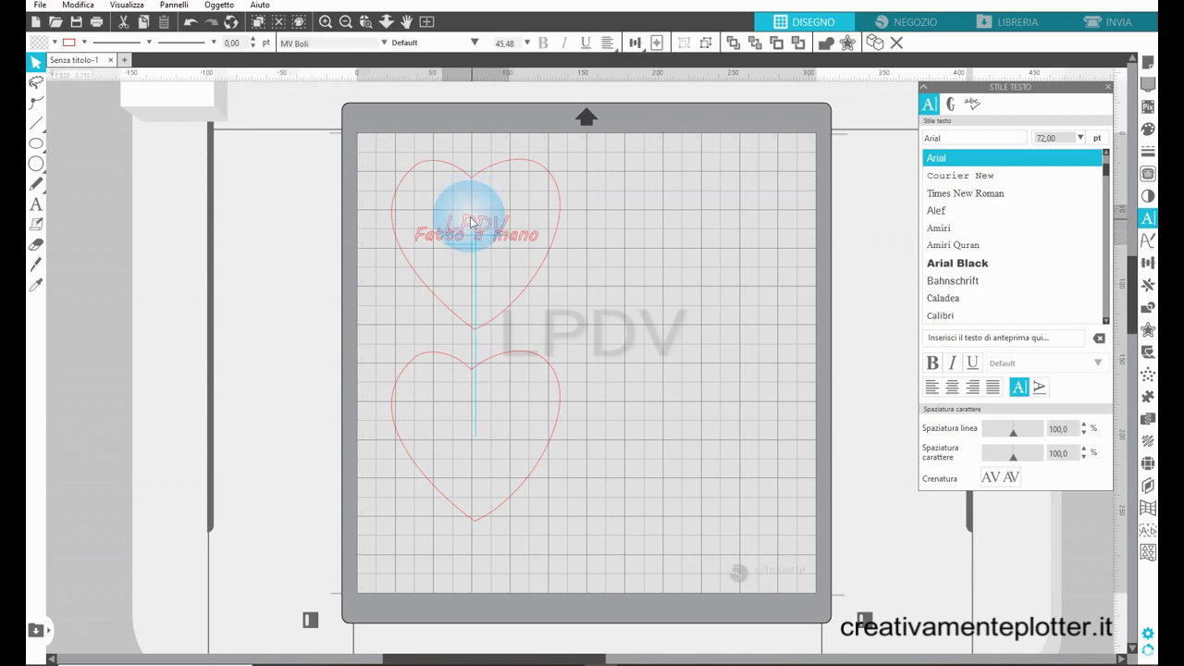
click(470, 217)
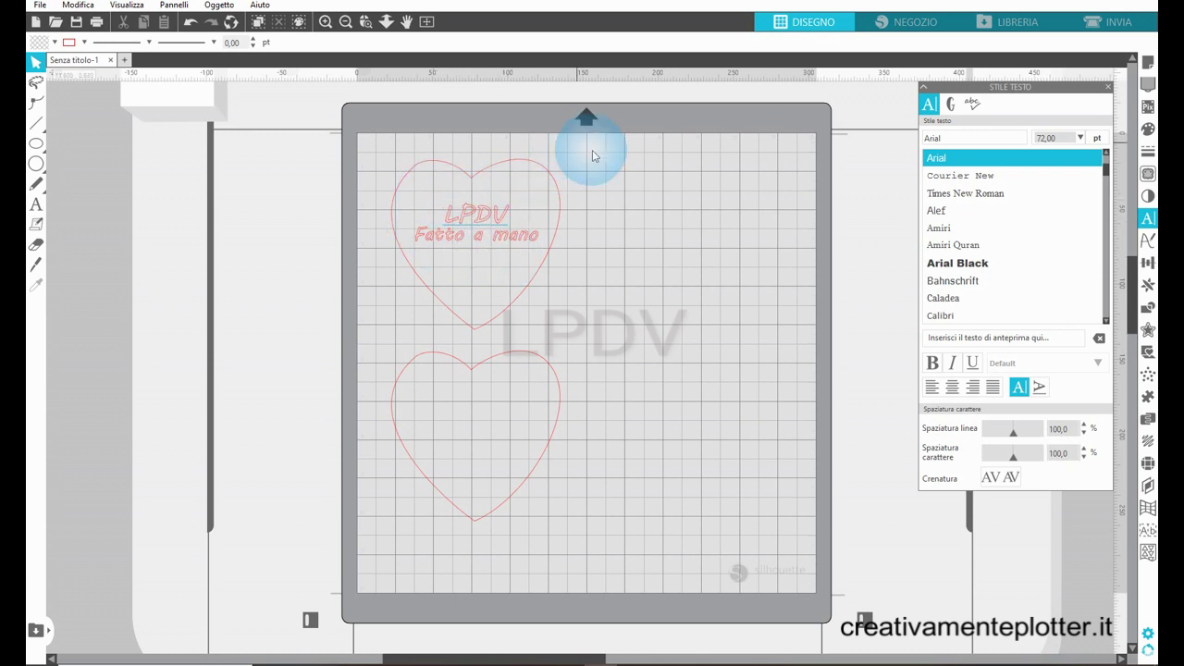
Open the special tools' fill settings for the heat foil pen (Penna per stampa a caldo)
click(1148, 89)
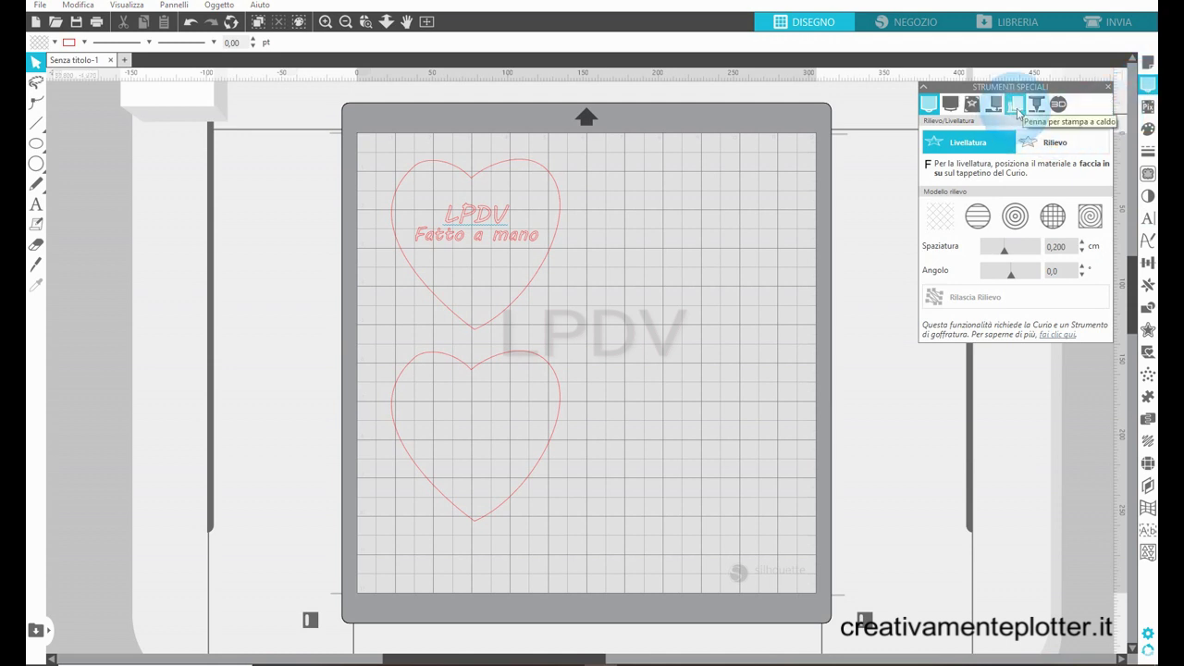
click(1016, 108)
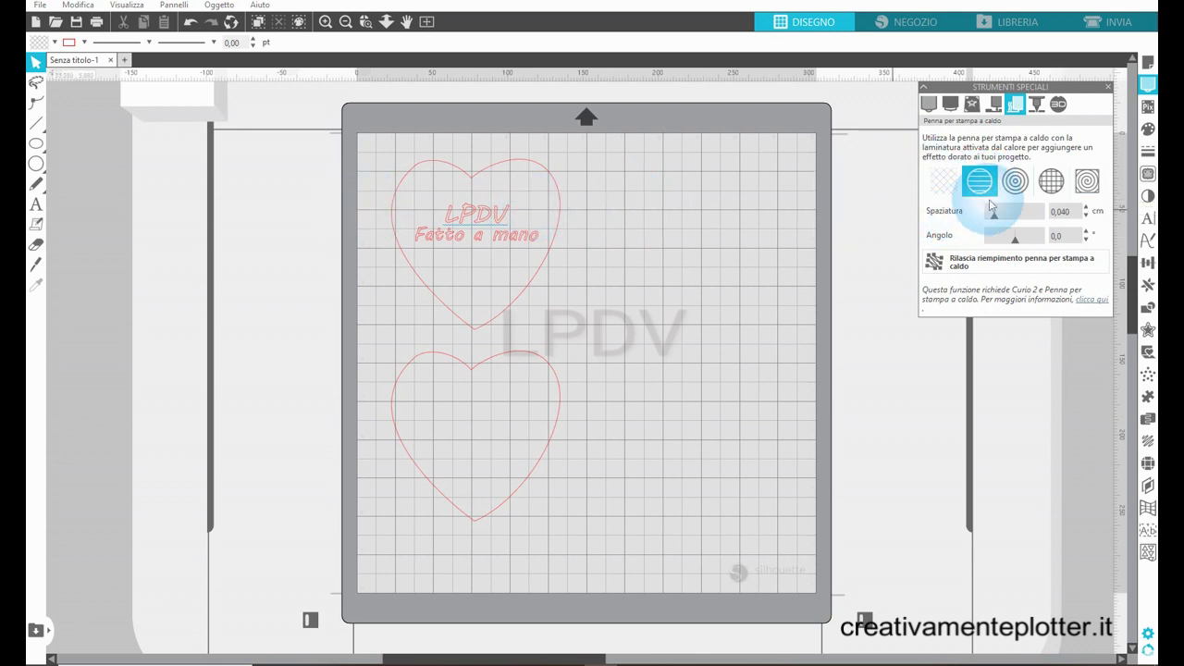
click(1011, 189)
Select the "LPDV" and "Fatto a mano" texts together and group them
click(471, 211)
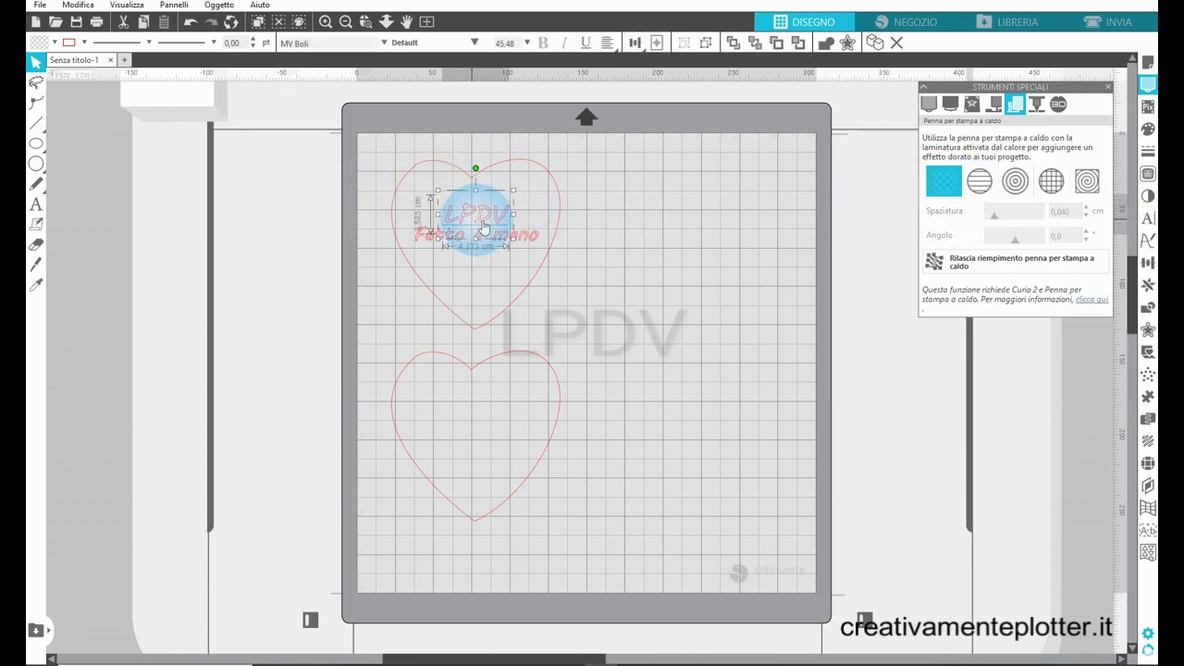
click(607, 240)
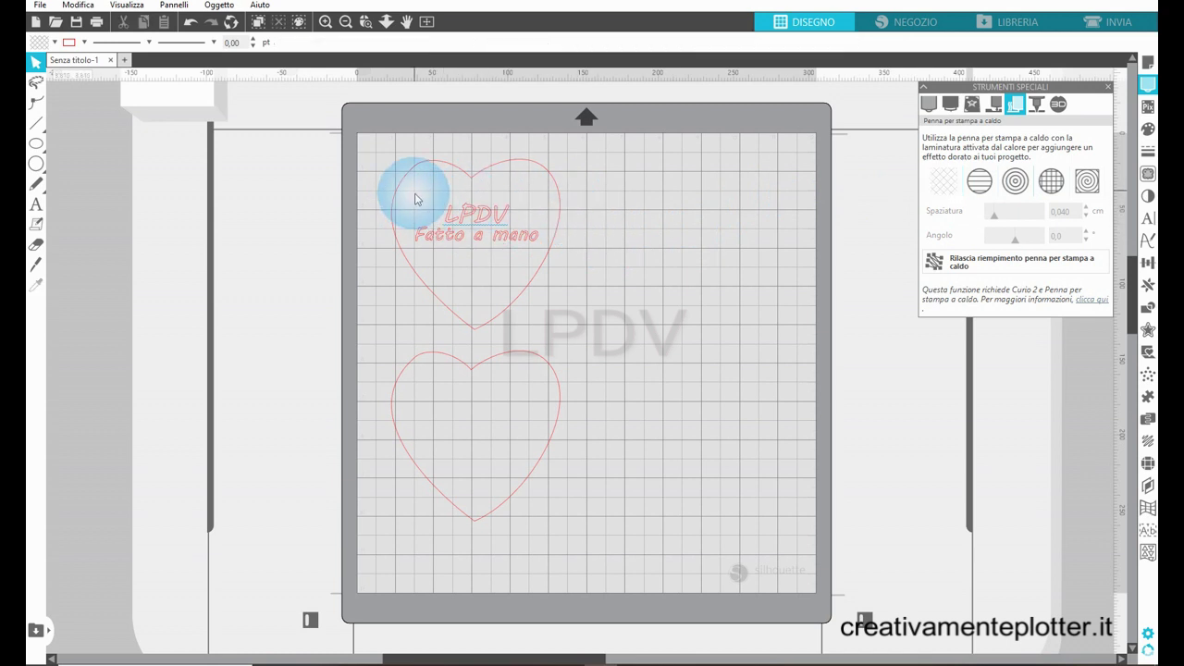
click(515, 233)
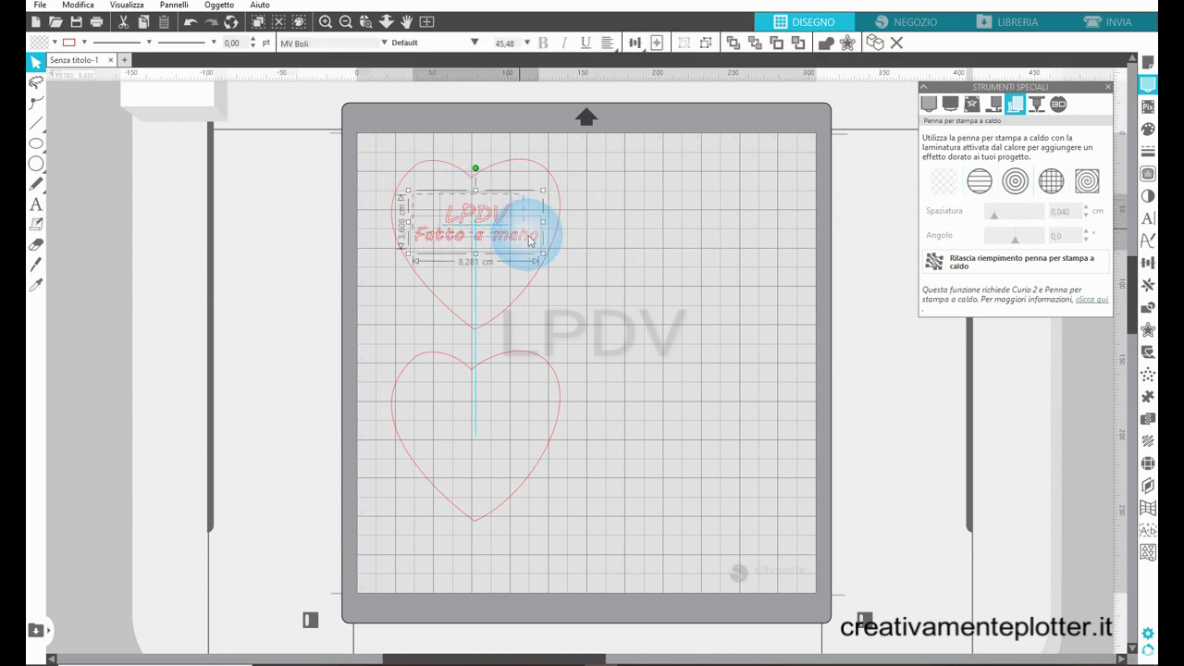
right_click(468, 242)
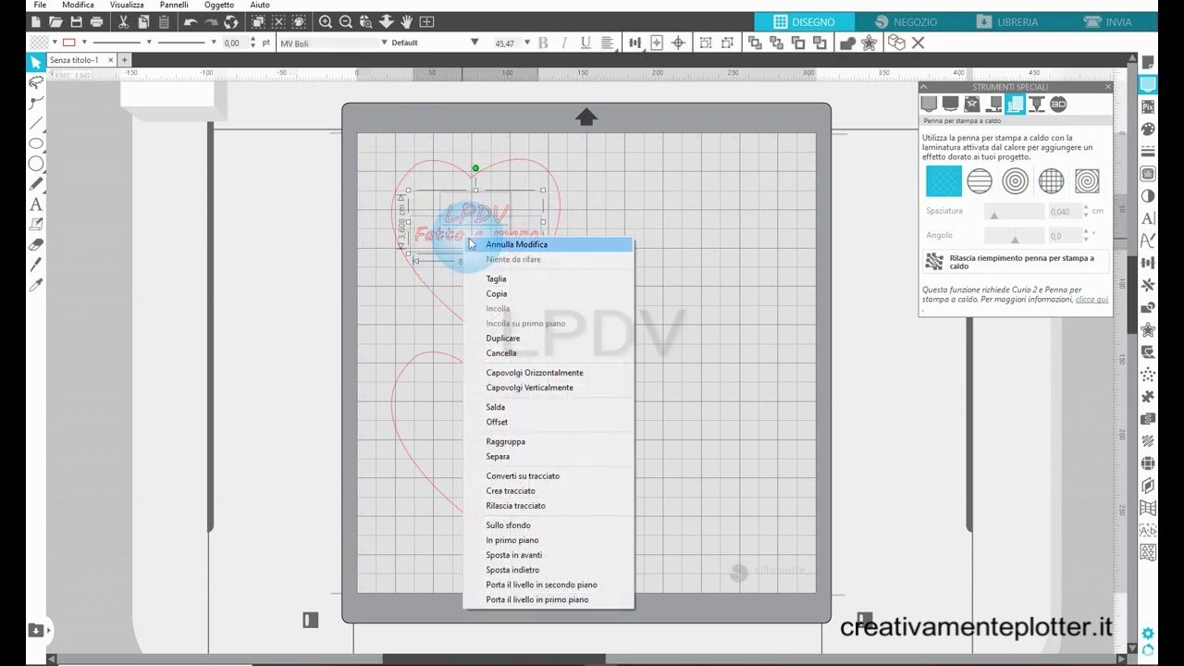
click(509, 442)
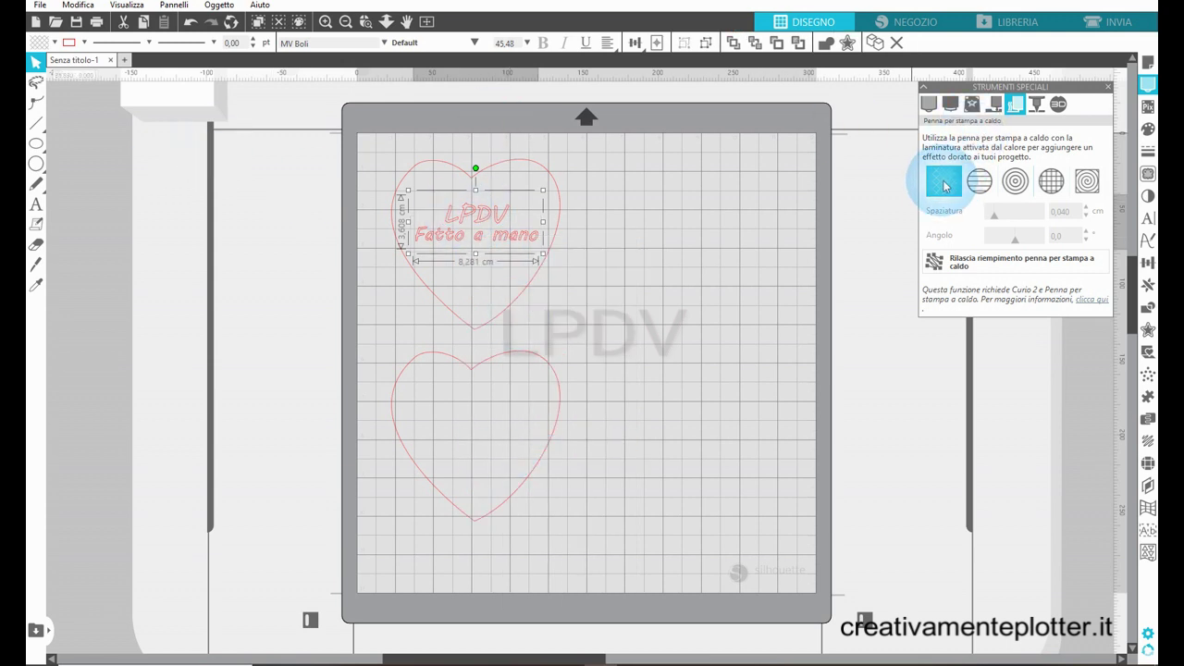
Try the horizontal line fill on the grouped texts, remove it, and apply the crosshatch foil pen fill instead
click(977, 188)
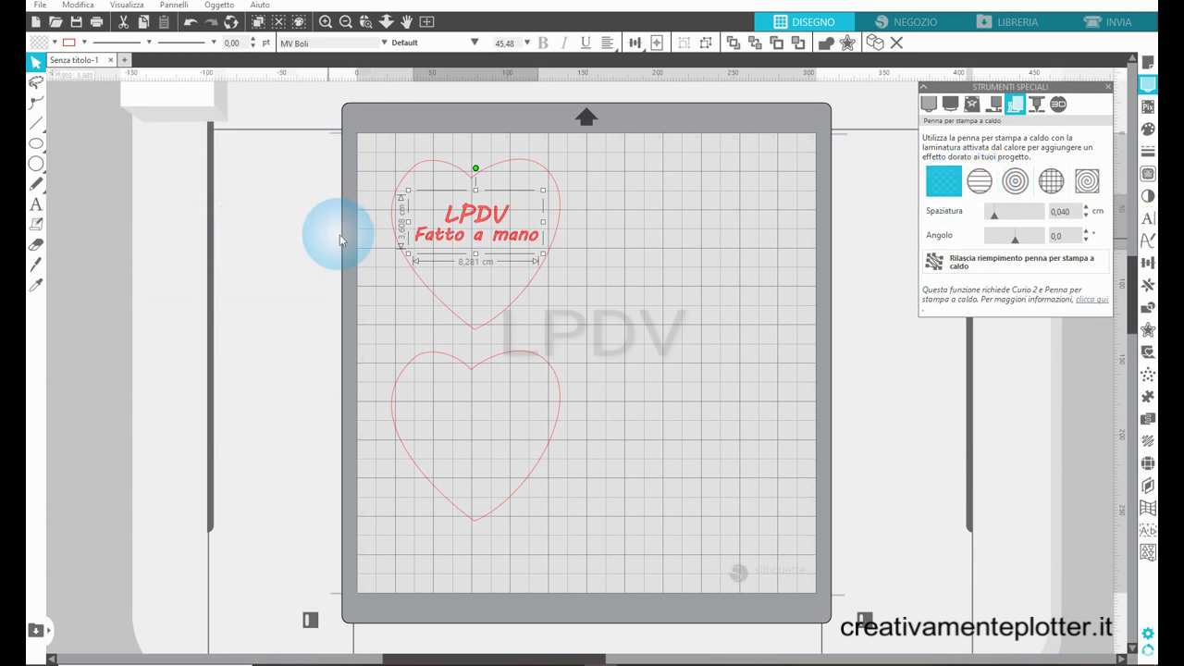
click(945, 181)
click(1064, 181)
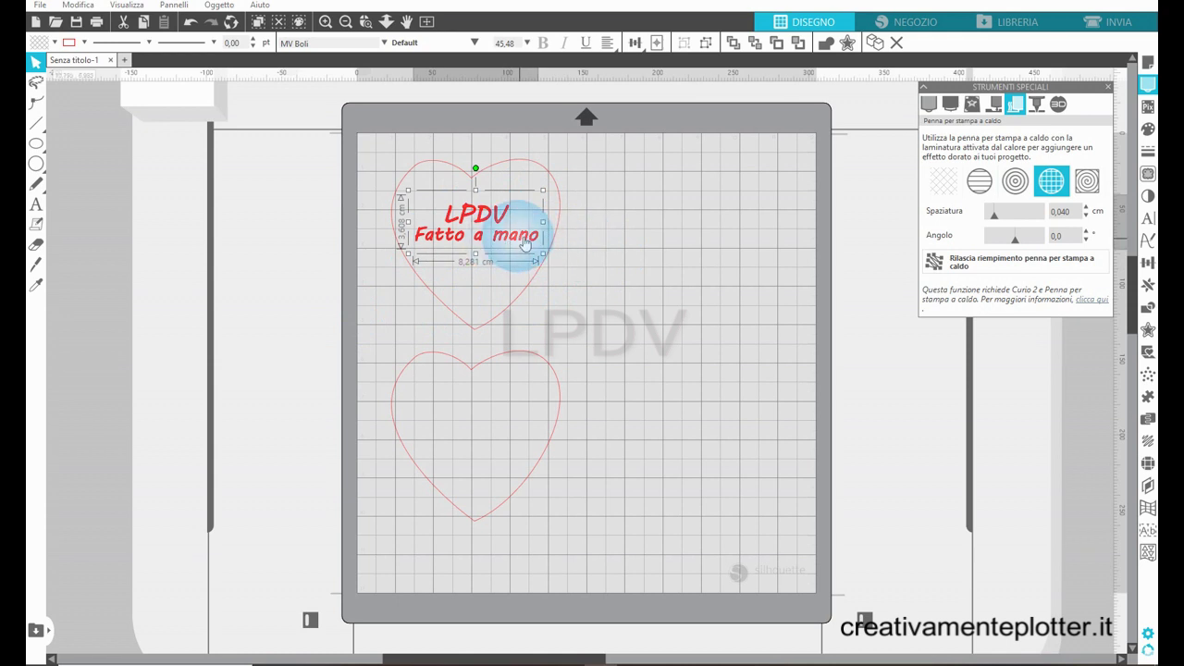
click(656, 43)
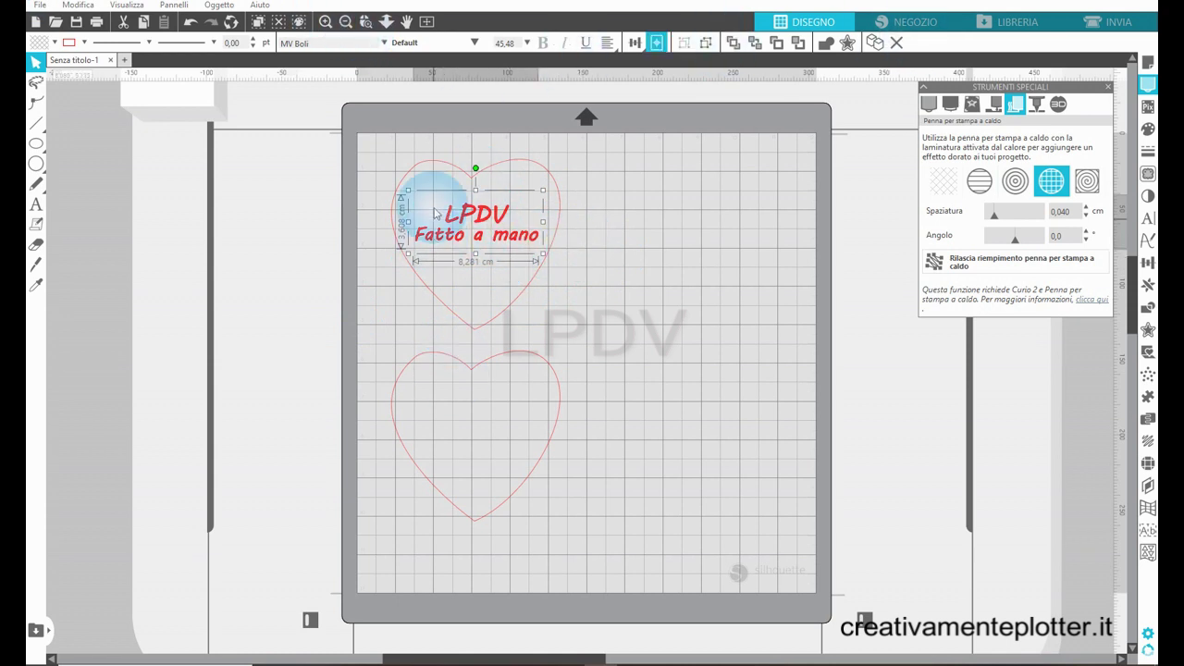
click(582, 298)
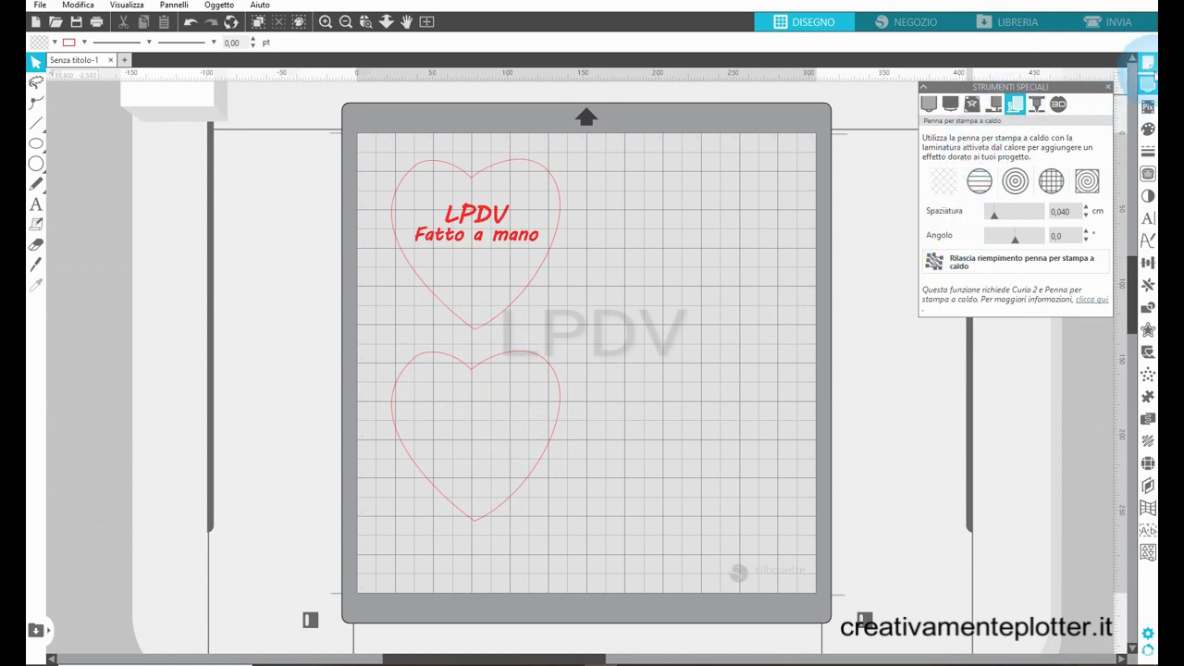
Open the send settings and set both heart outlines to Nessuna lamina on Carrello 2
click(1123, 25)
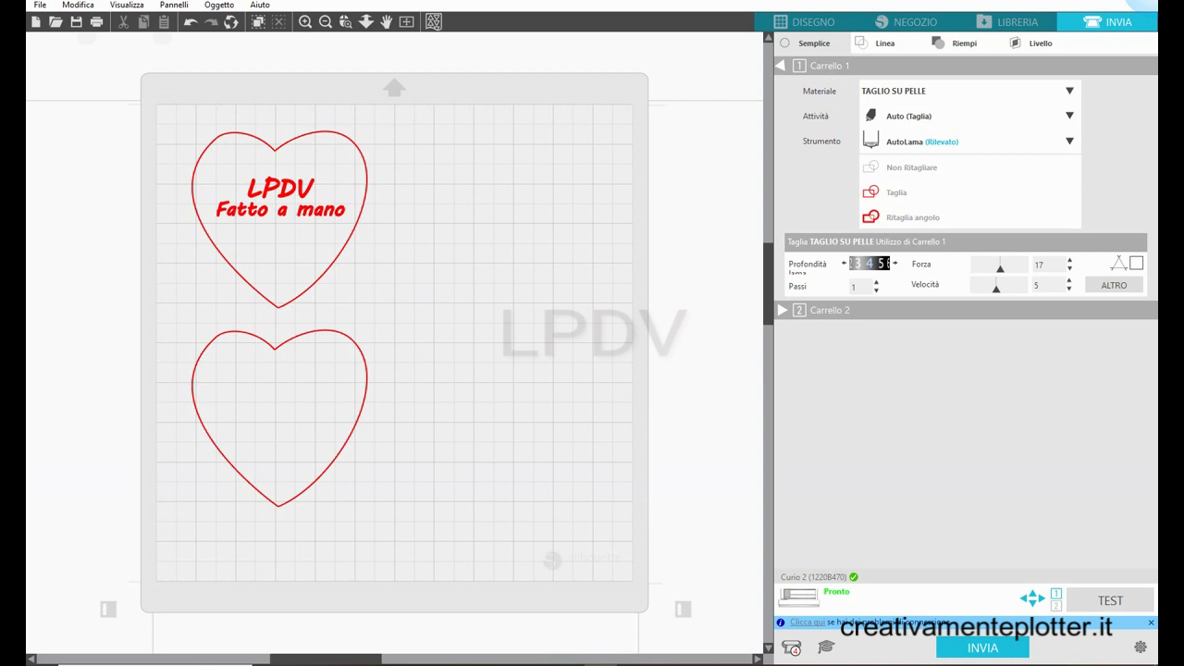
click(315, 284)
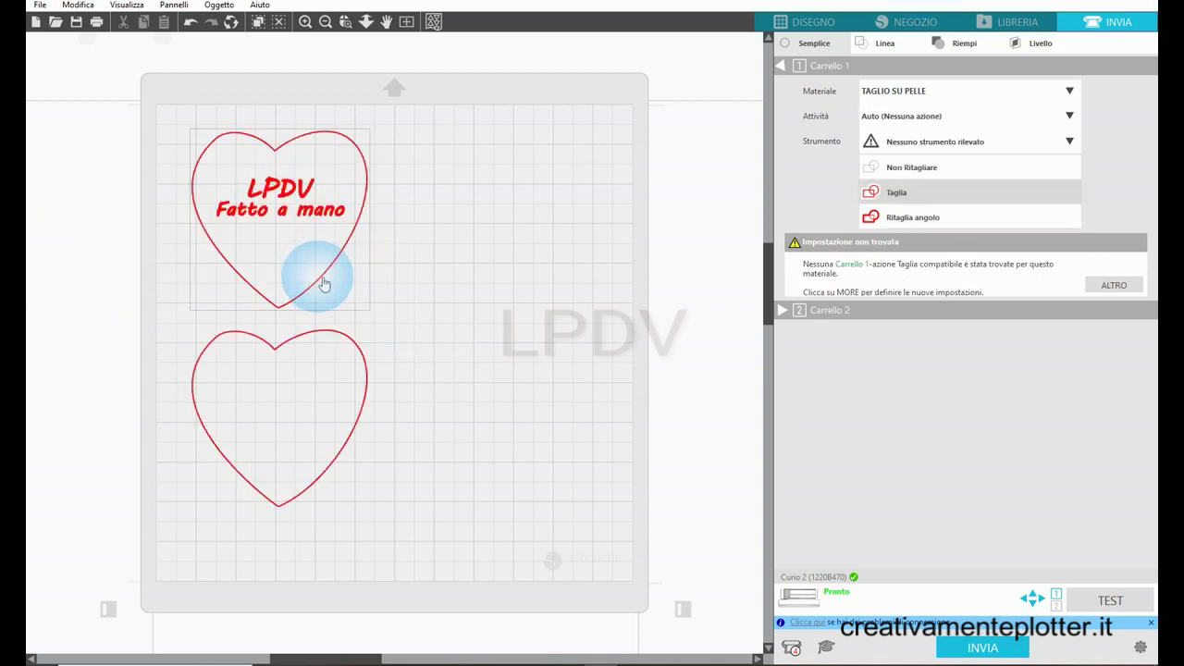
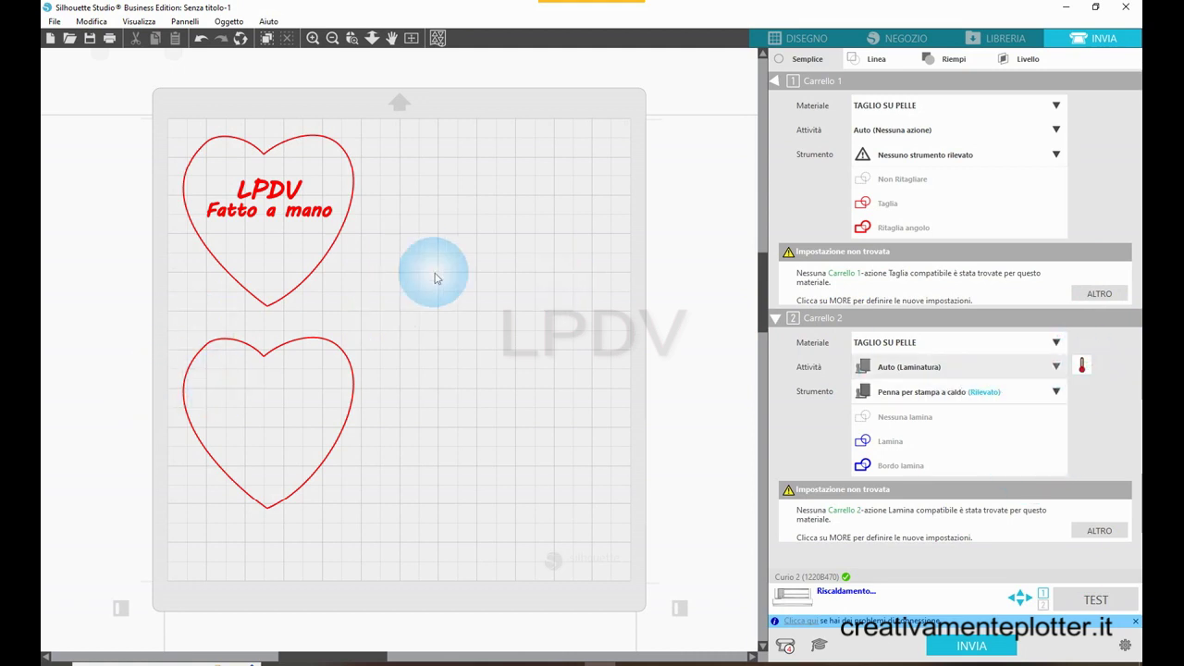
click(323, 261)
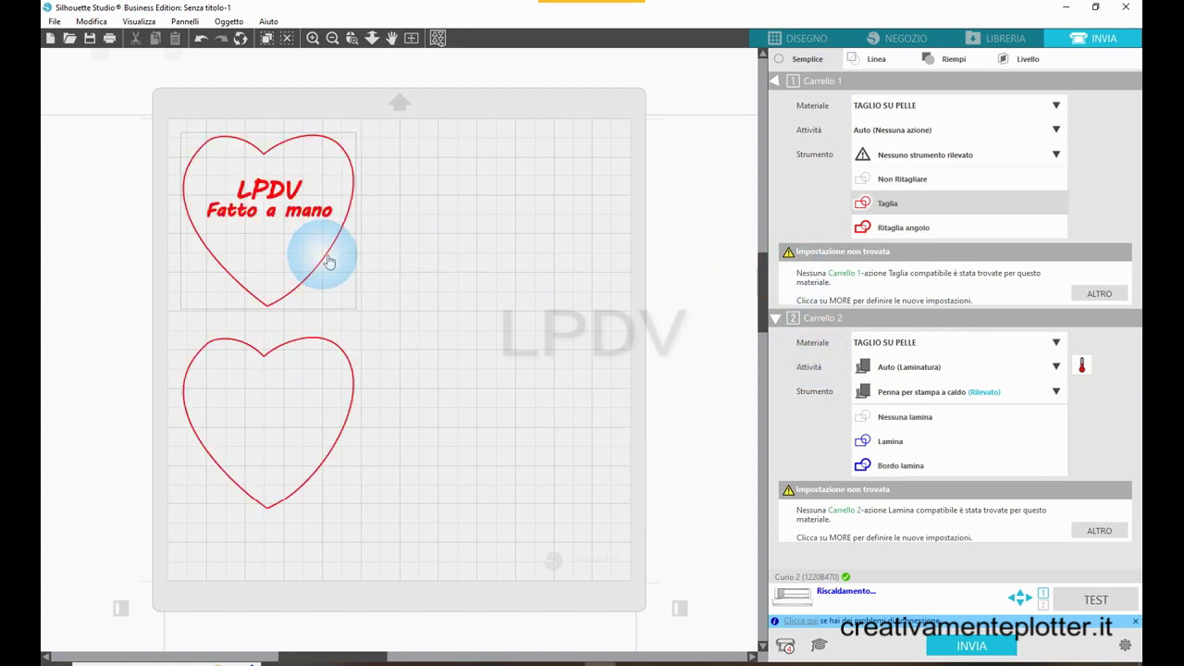
click(903, 417)
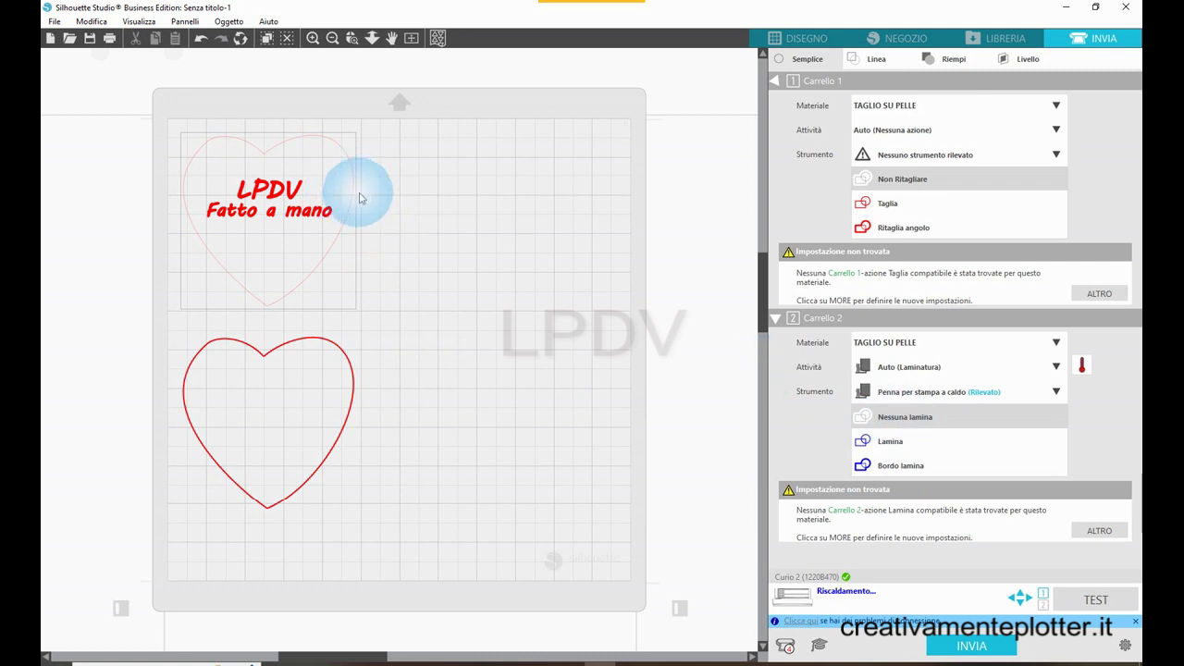
click(330, 431)
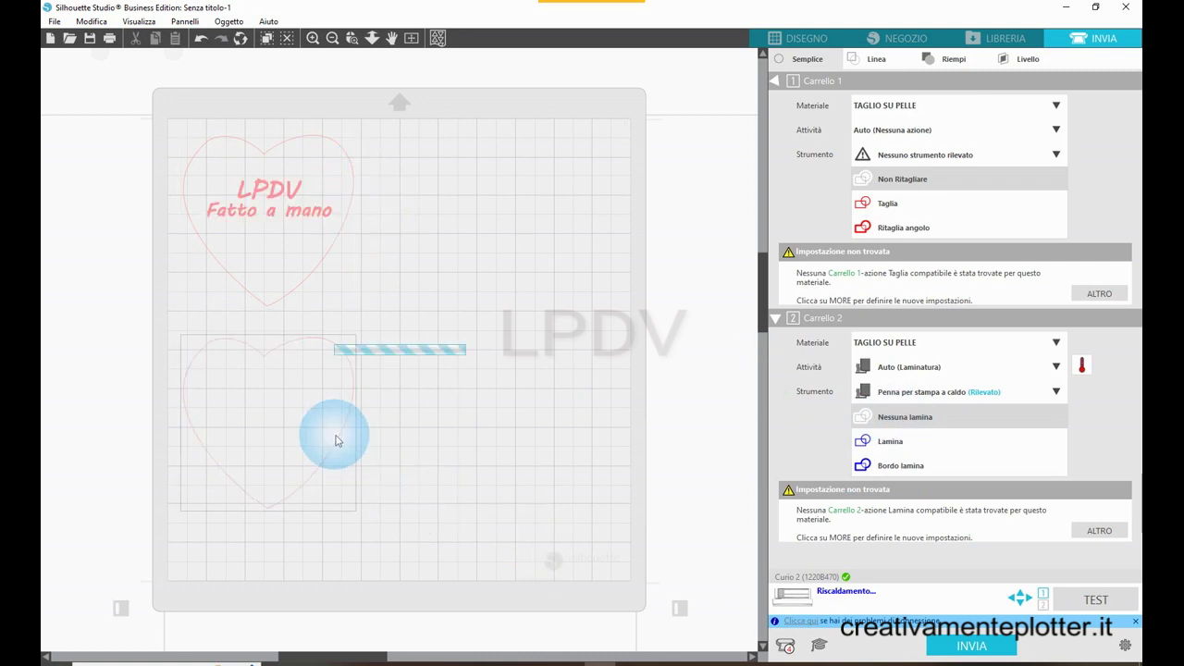
click(899, 416)
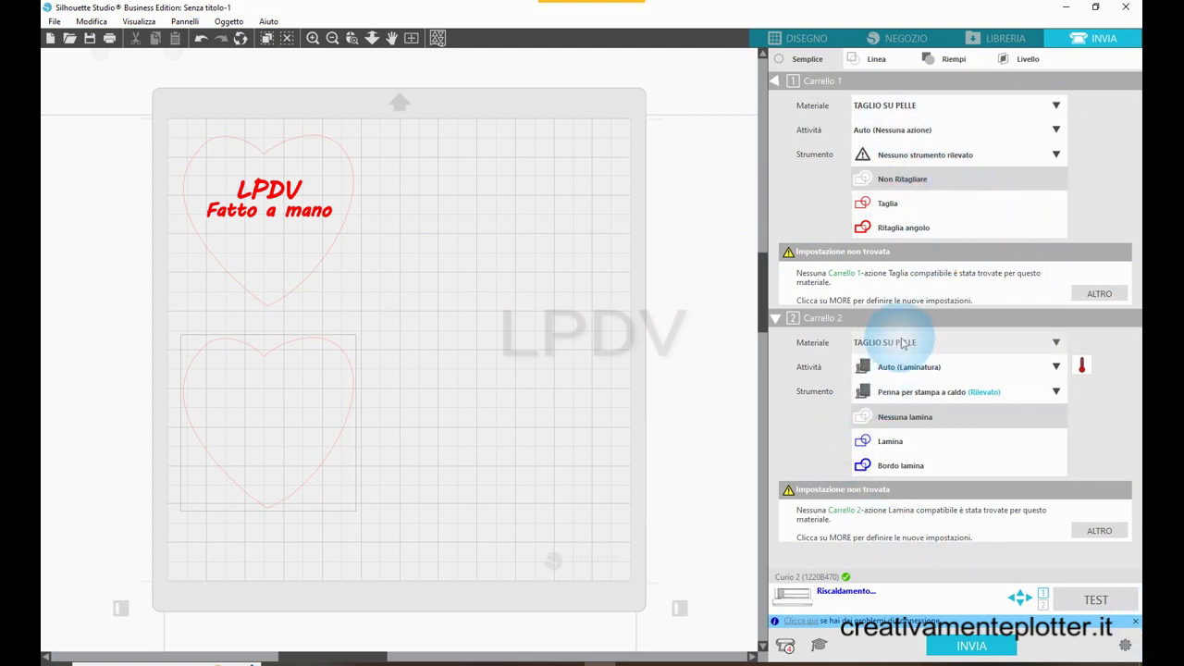
Open the advanced material settings and add a new material named "taglio su pelle1"
click(1095, 533)
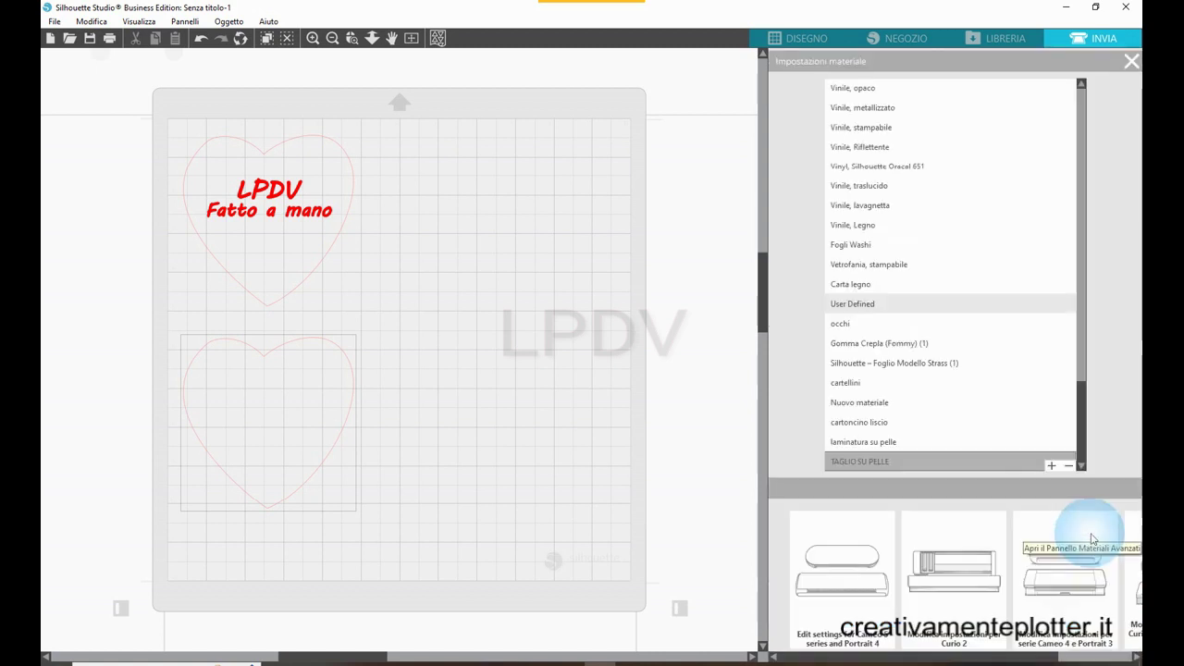
click(1051, 466)
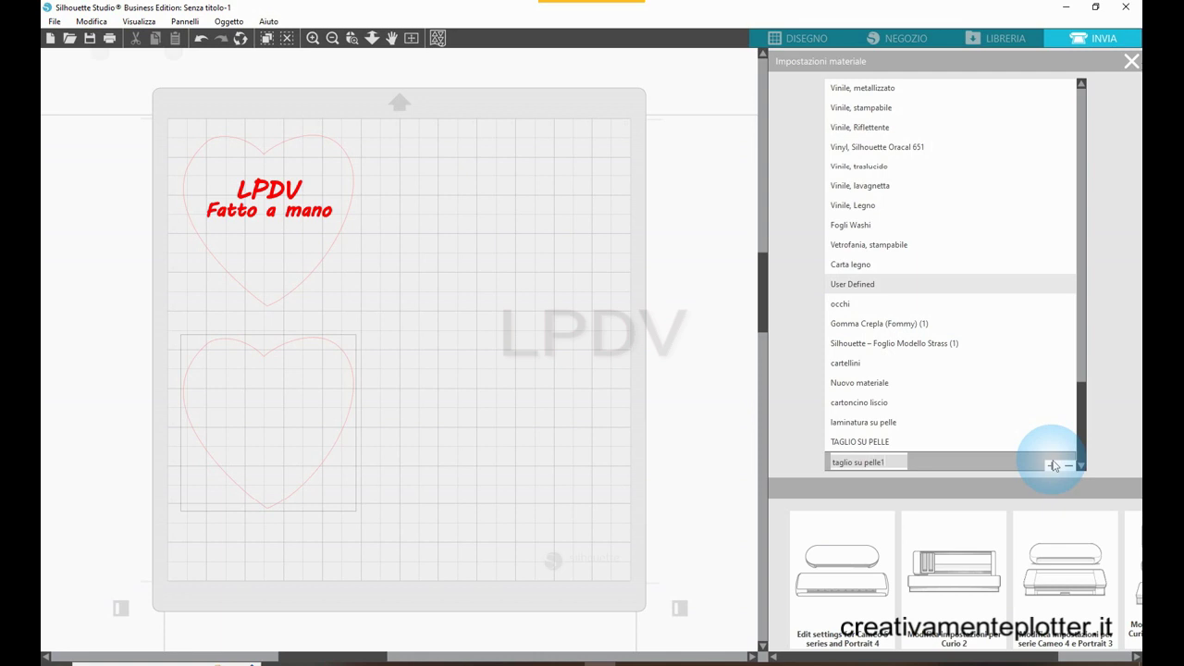
In the material's Curio 2 settings, add a Laminatura action to Carrello 2 and remove its Schizzo action
click(937, 588)
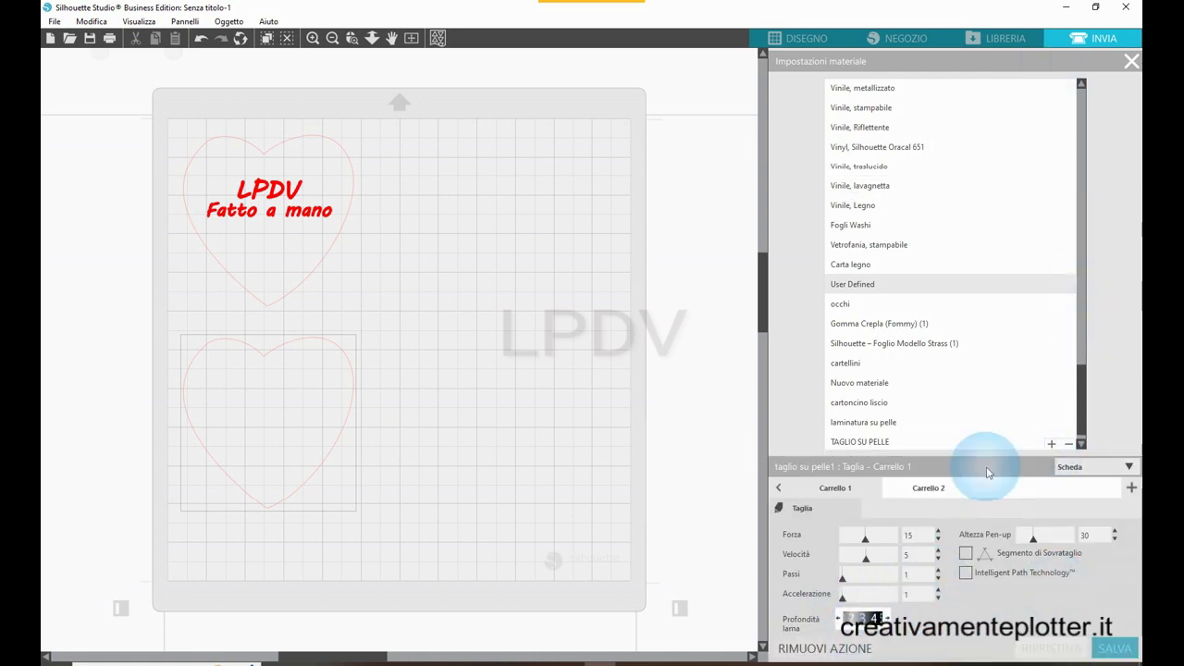
click(929, 490)
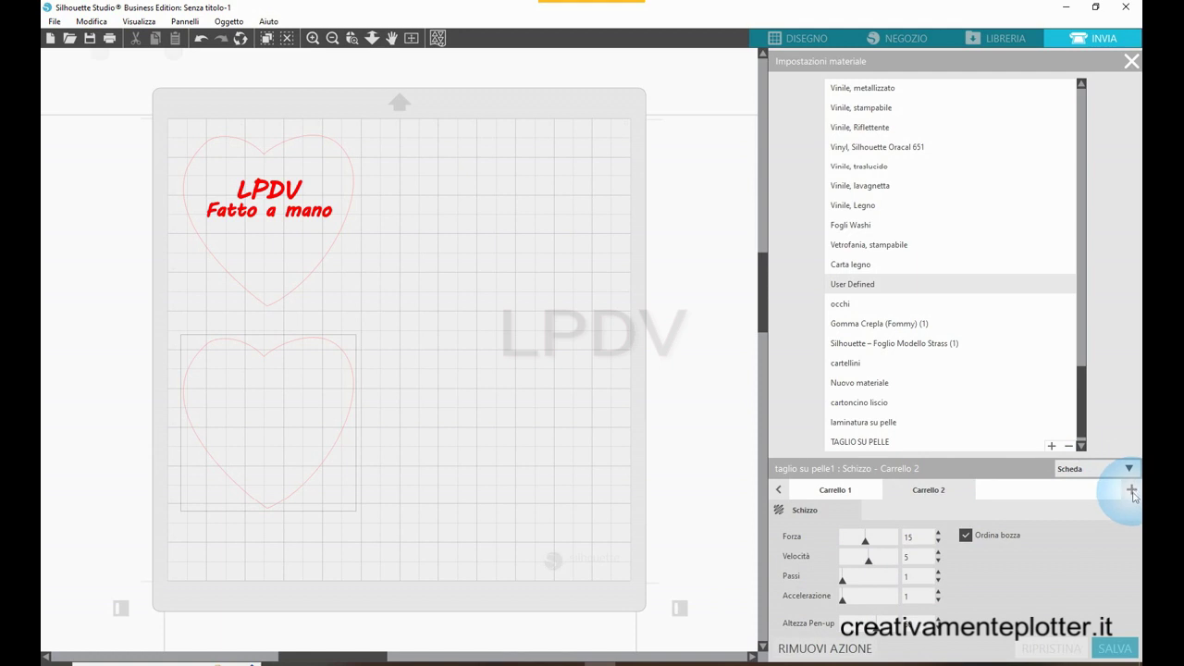
click(1131, 490)
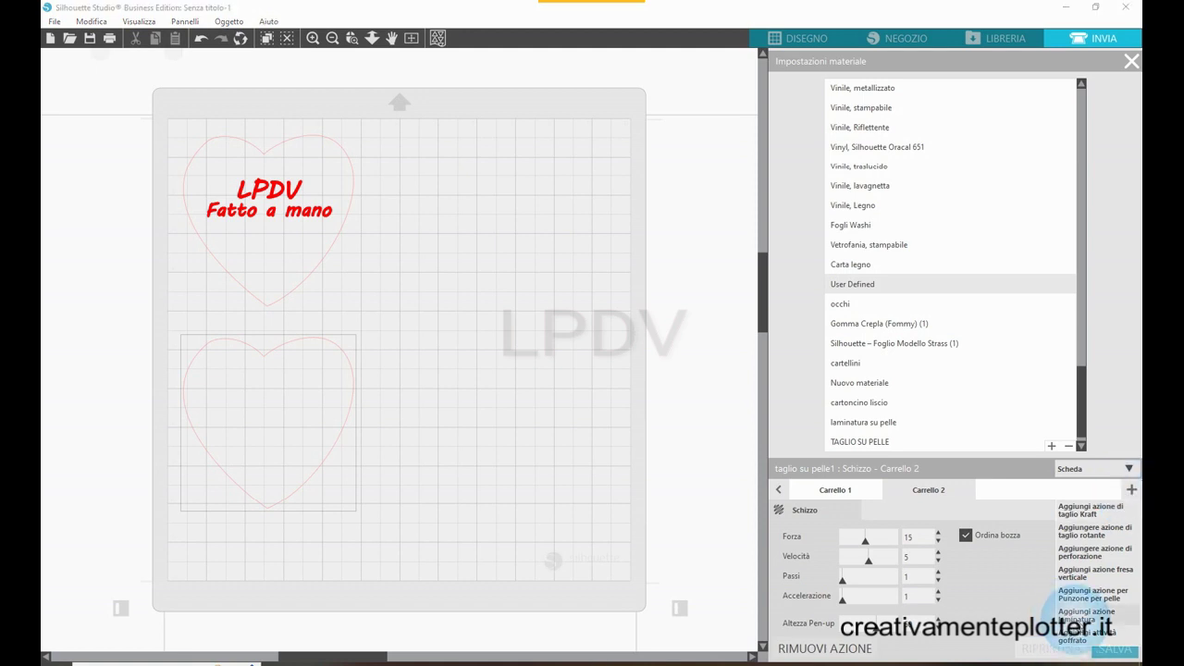
click(1079, 616)
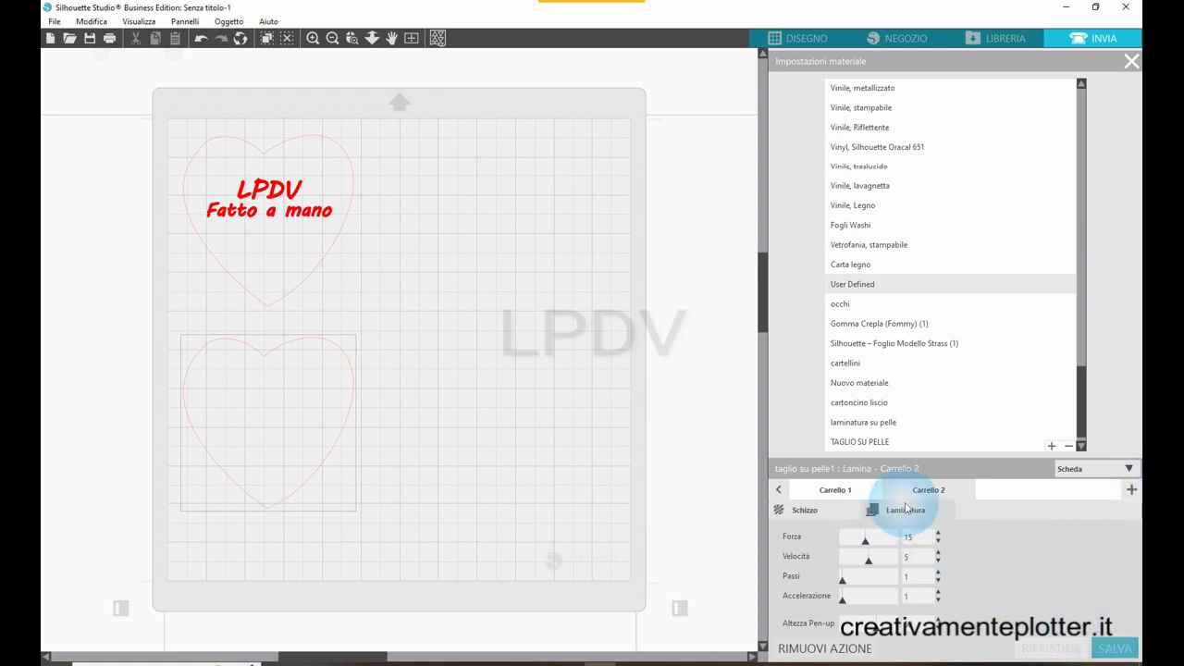
click(797, 513)
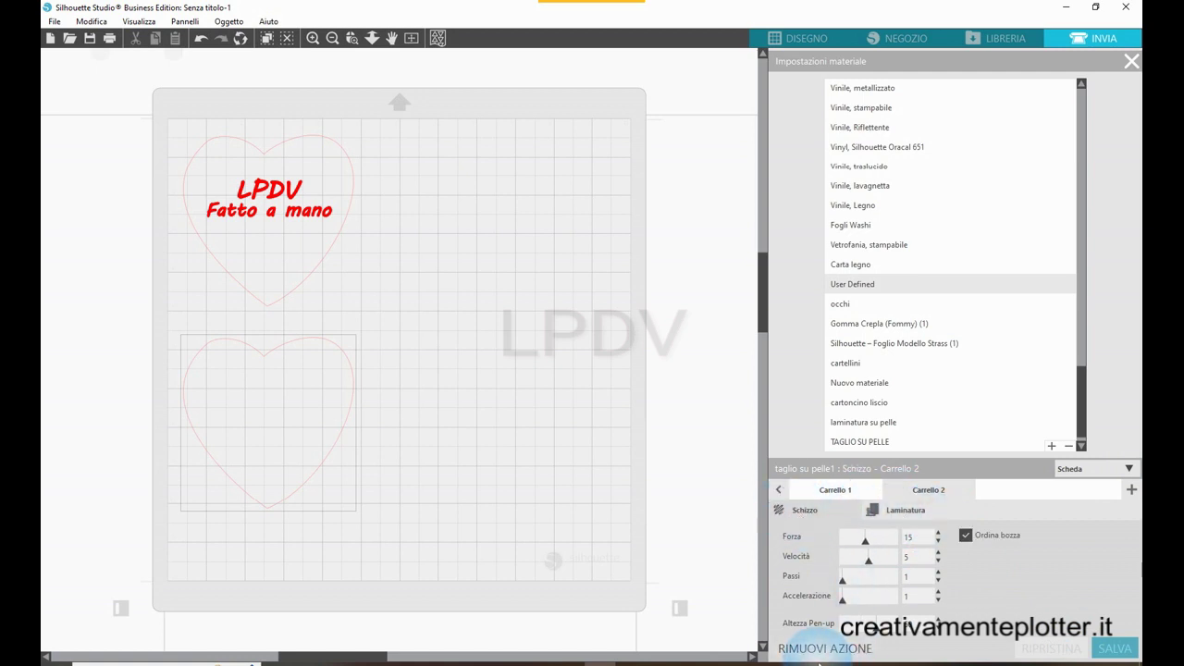
click(809, 650)
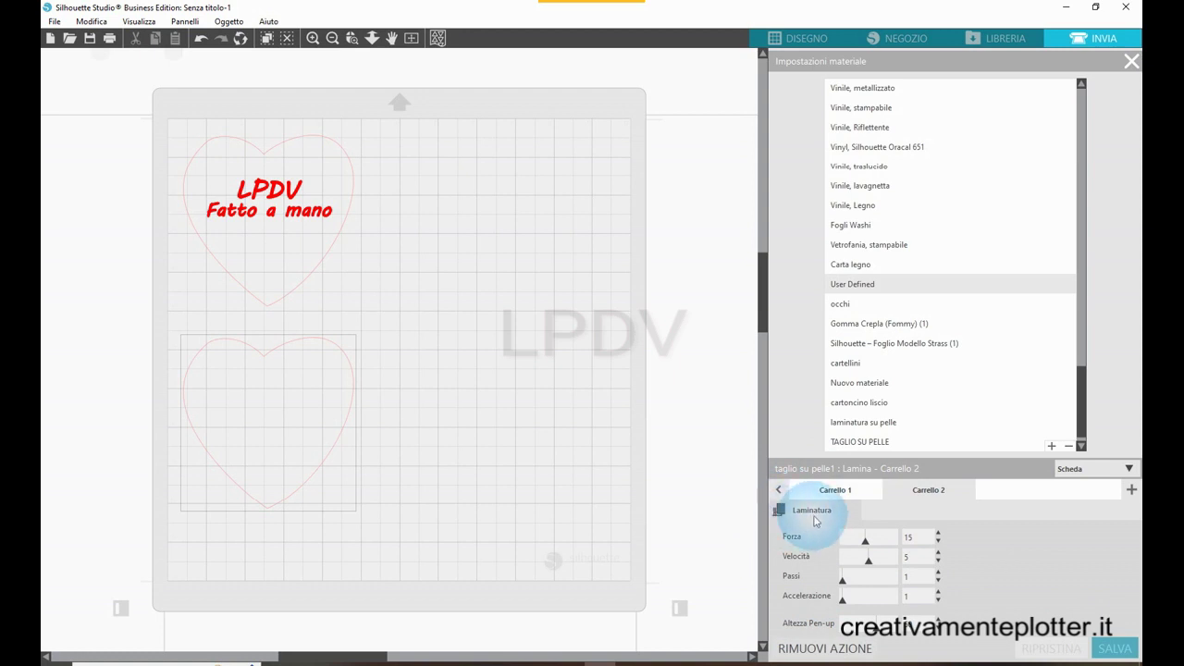
Set the Laminatura force on Carrello 2 to 16, save the material and close the material settings
click(937, 533)
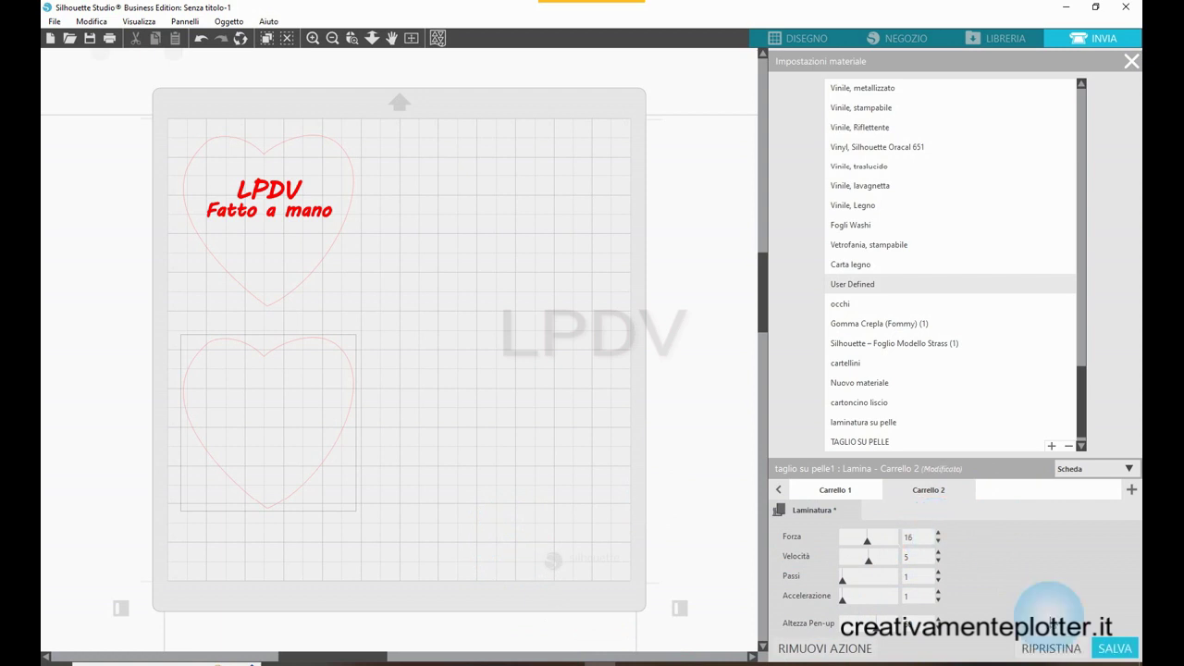
click(1117, 650)
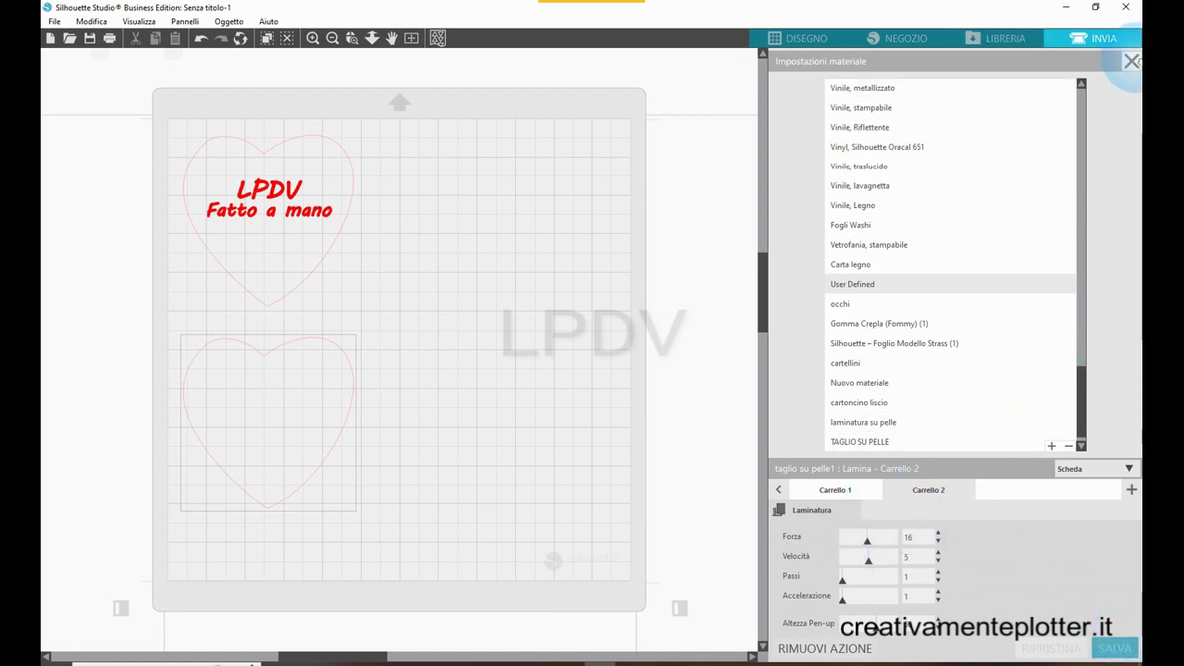
click(1132, 61)
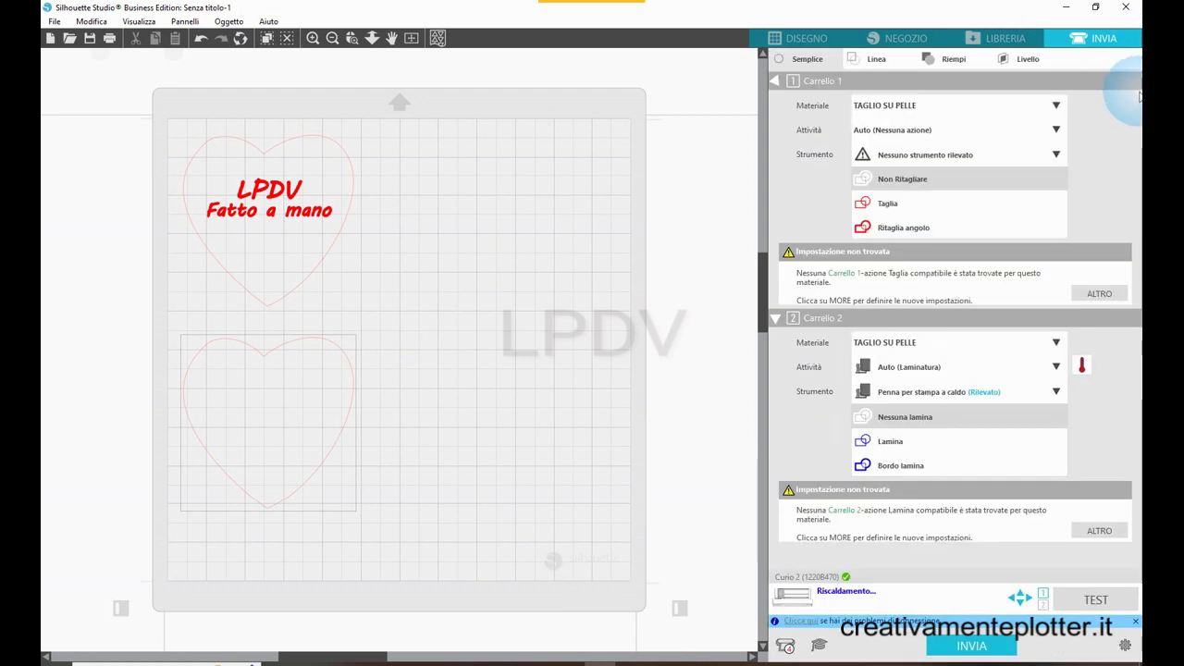
Choose the material "taglio su pelle1" for Carrello 2
click(1056, 344)
scroll(971, 472, down, 5)
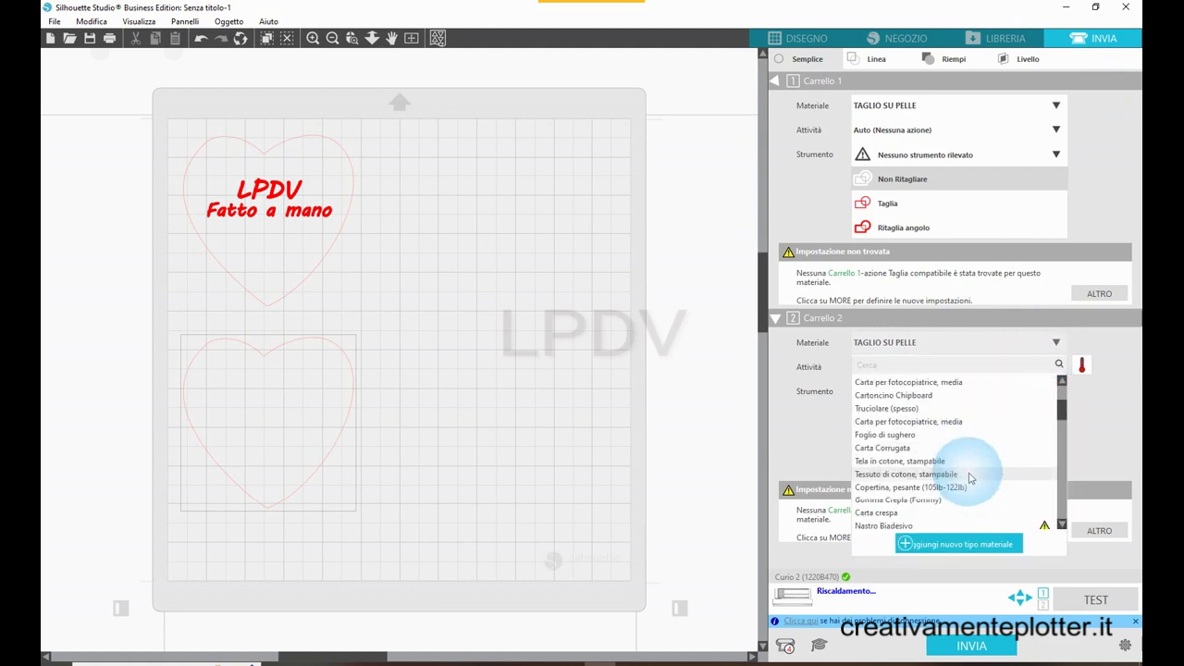
scroll(967, 471, down, 8)
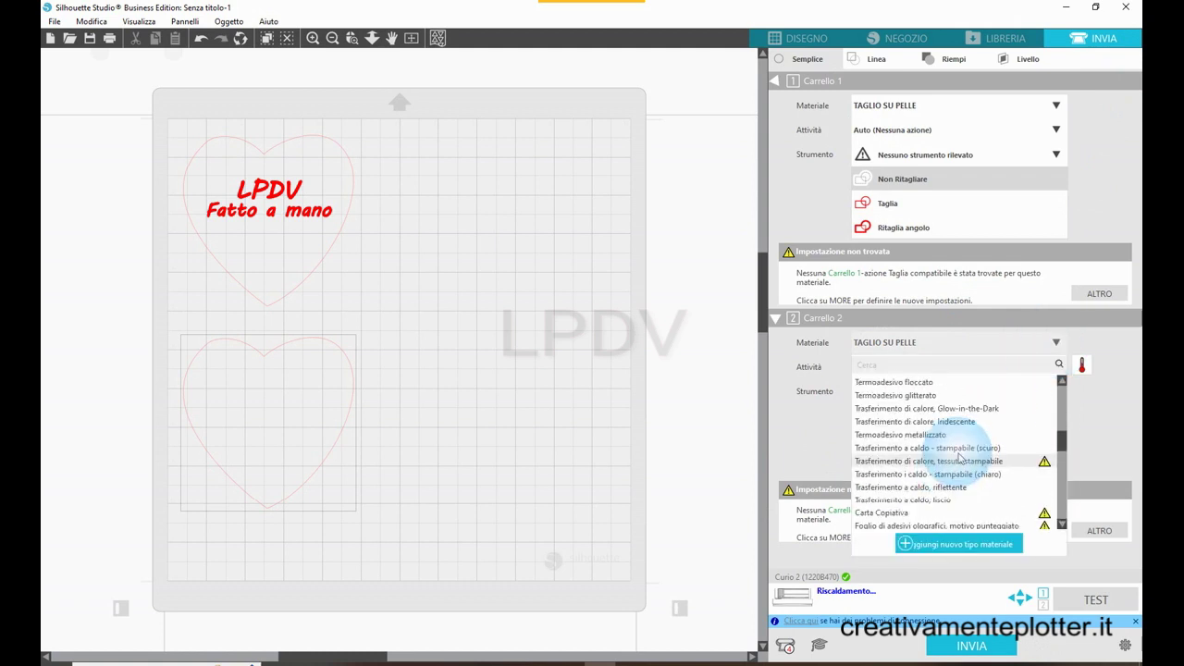
scroll(957, 461, down, 10)
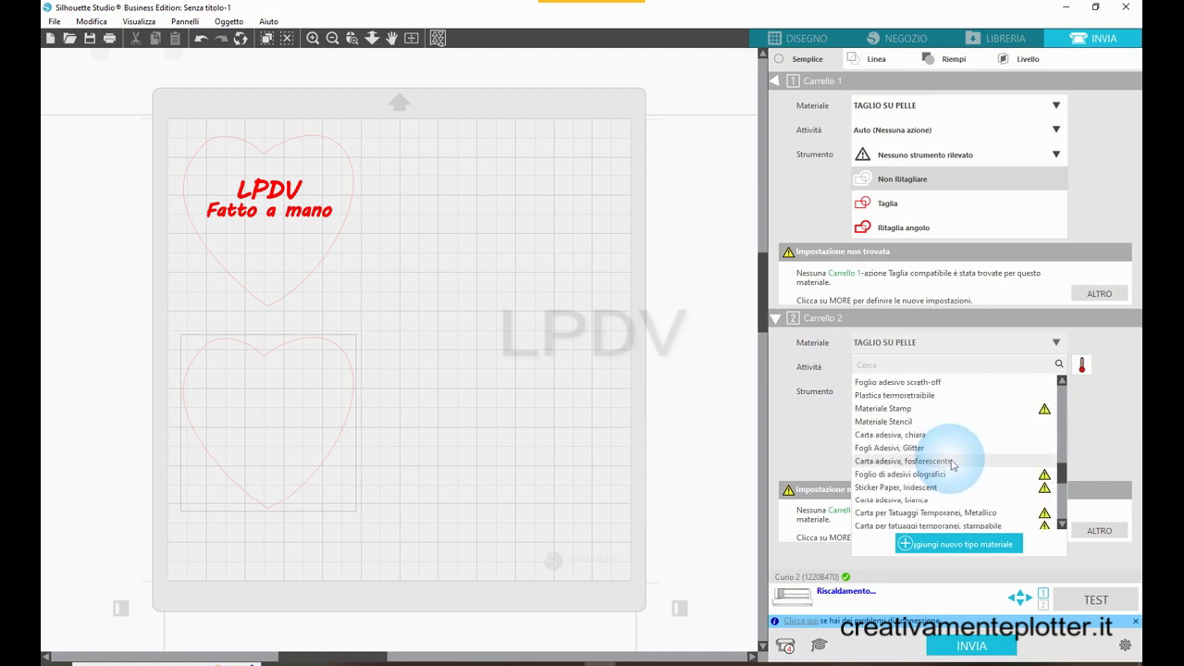
scroll(950, 463, down, 10)
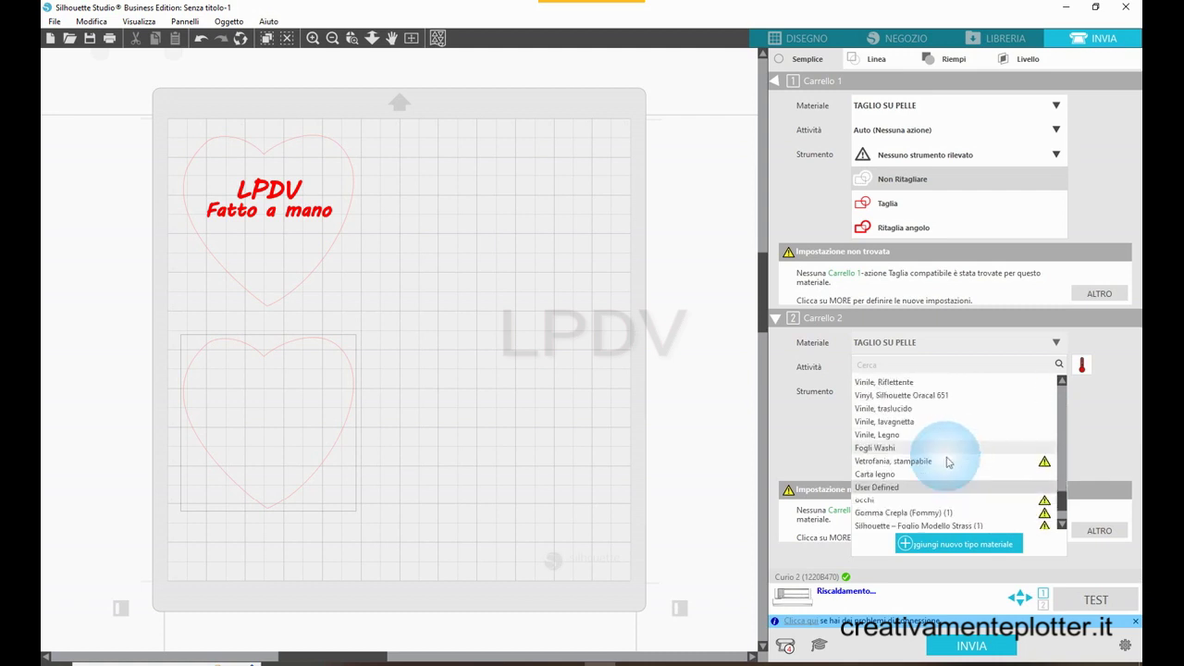
scroll(948, 461, down, 4)
click(910, 532)
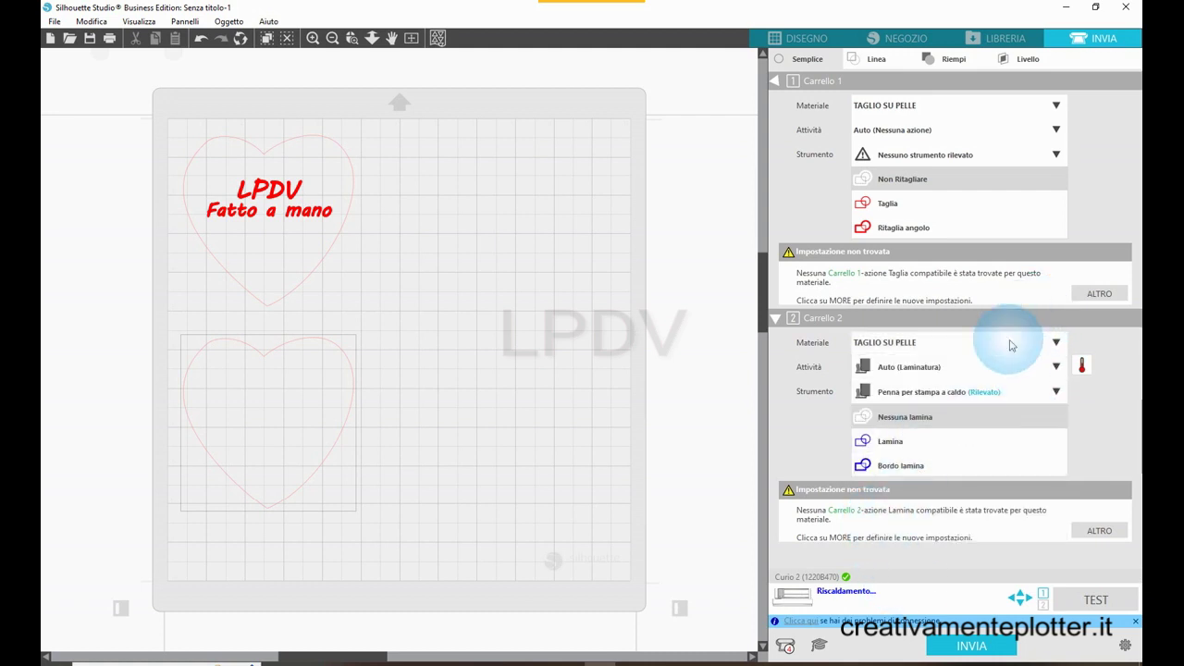
click(1053, 341)
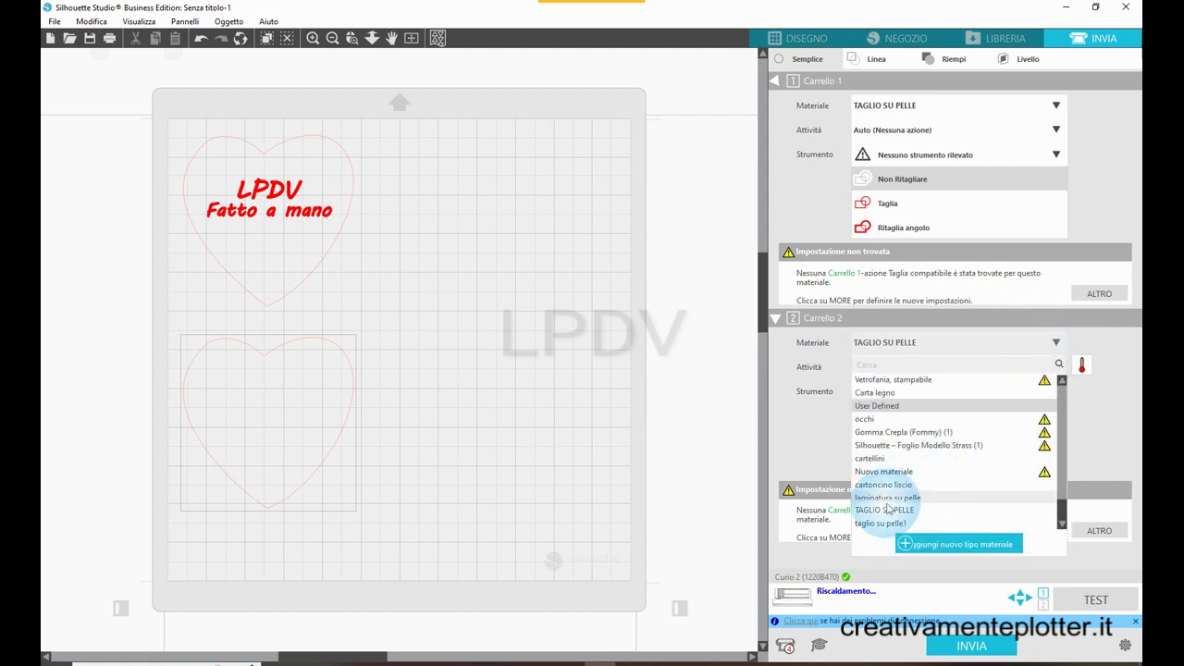
click(881, 523)
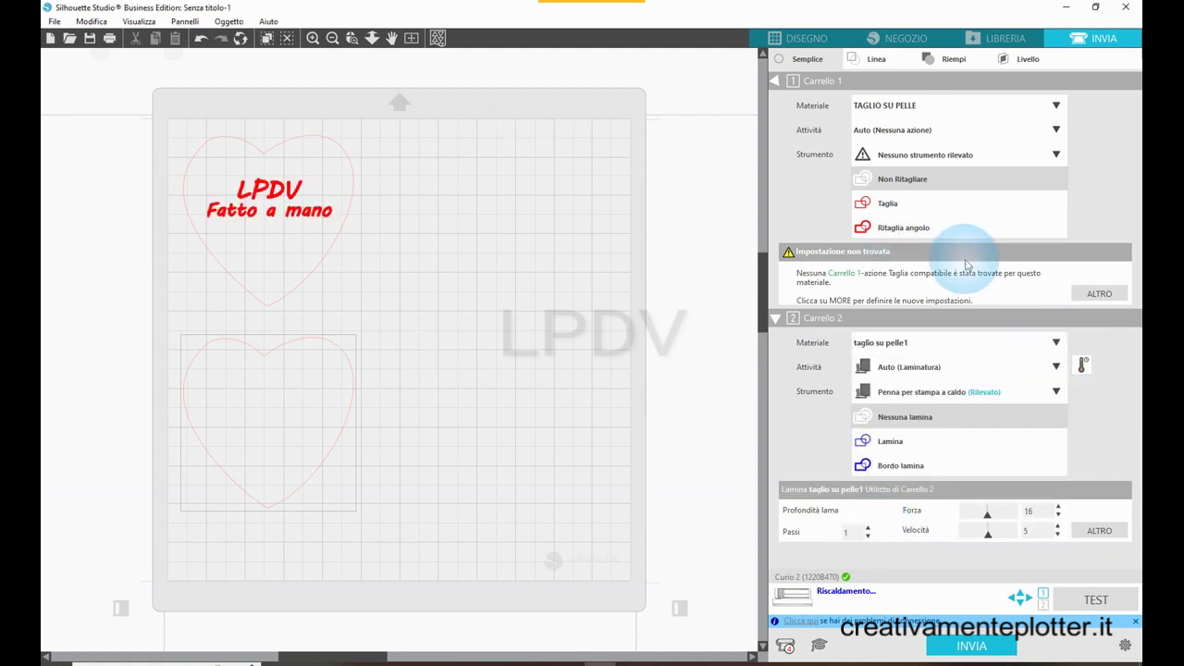
Reopen the material settings and rename the material "taglio su pelle1" as "laminazione su pelle1"
click(983, 382)
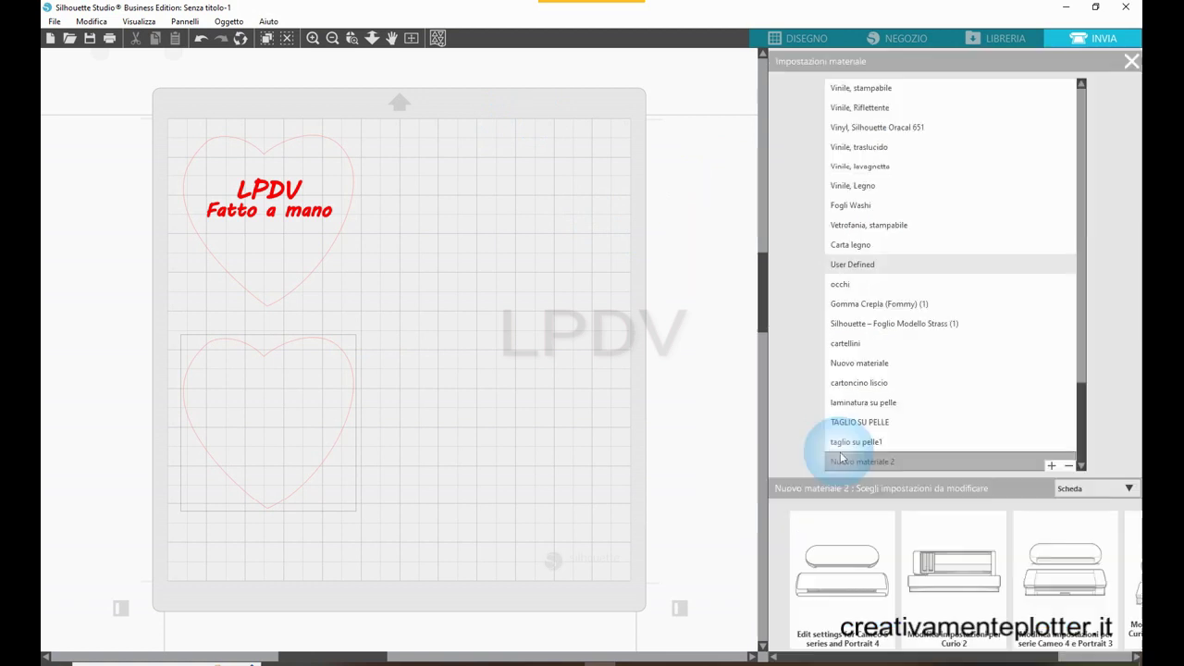
click(875, 443)
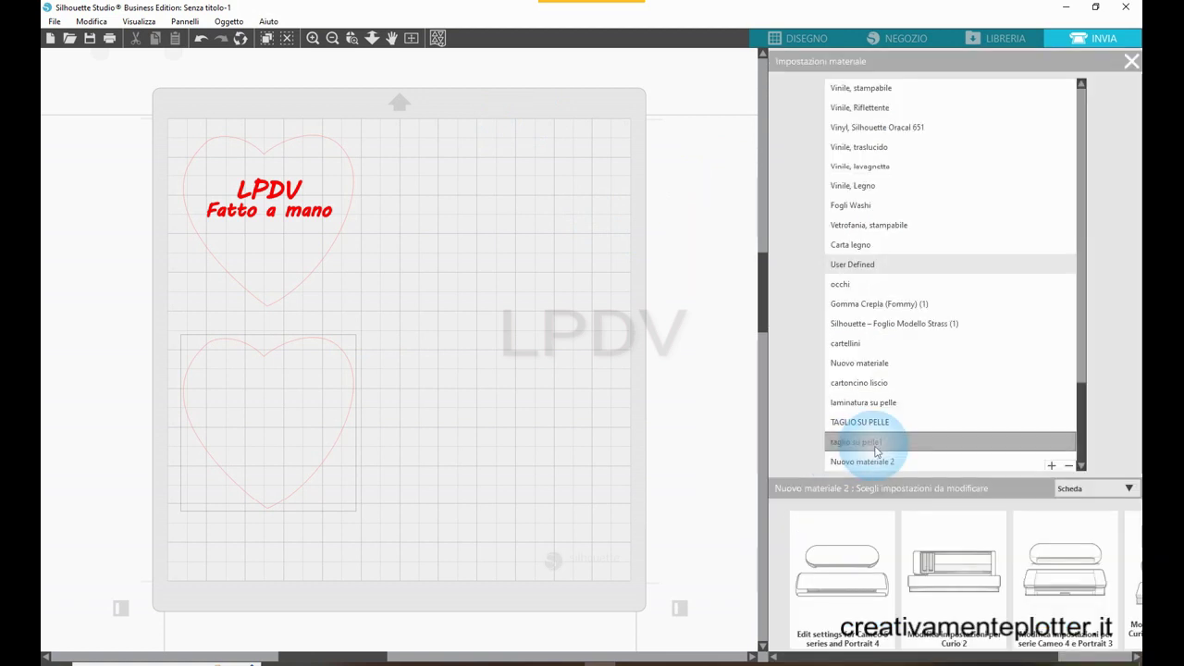
right_click(878, 448)
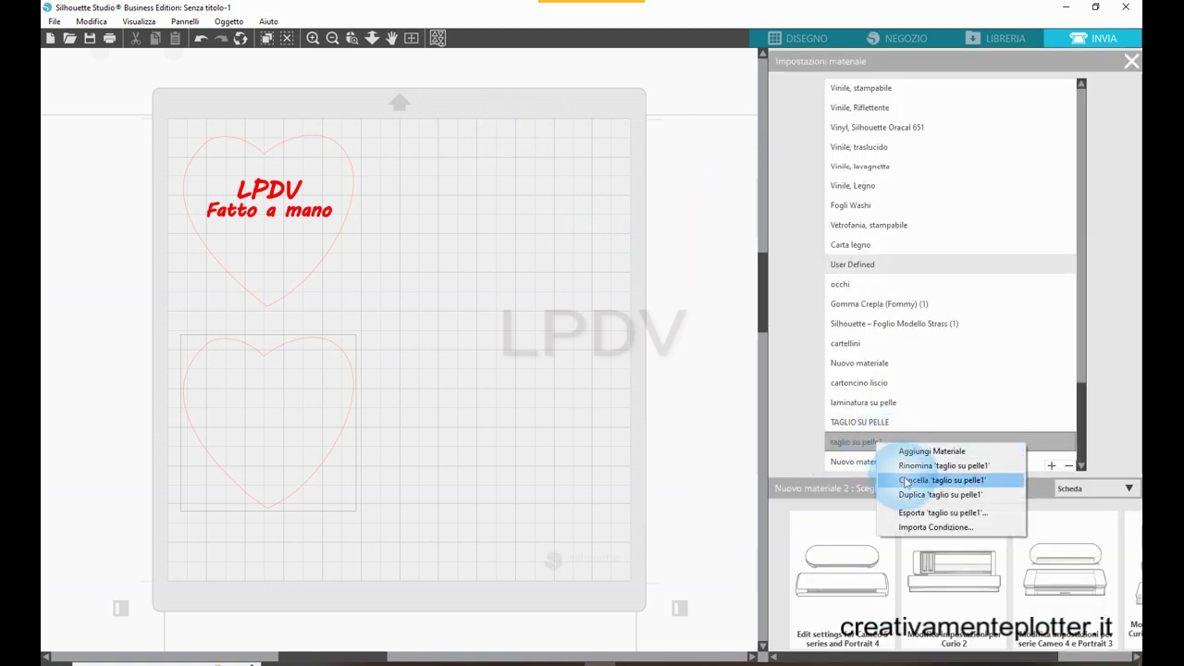
click(941, 465)
click(857, 449)
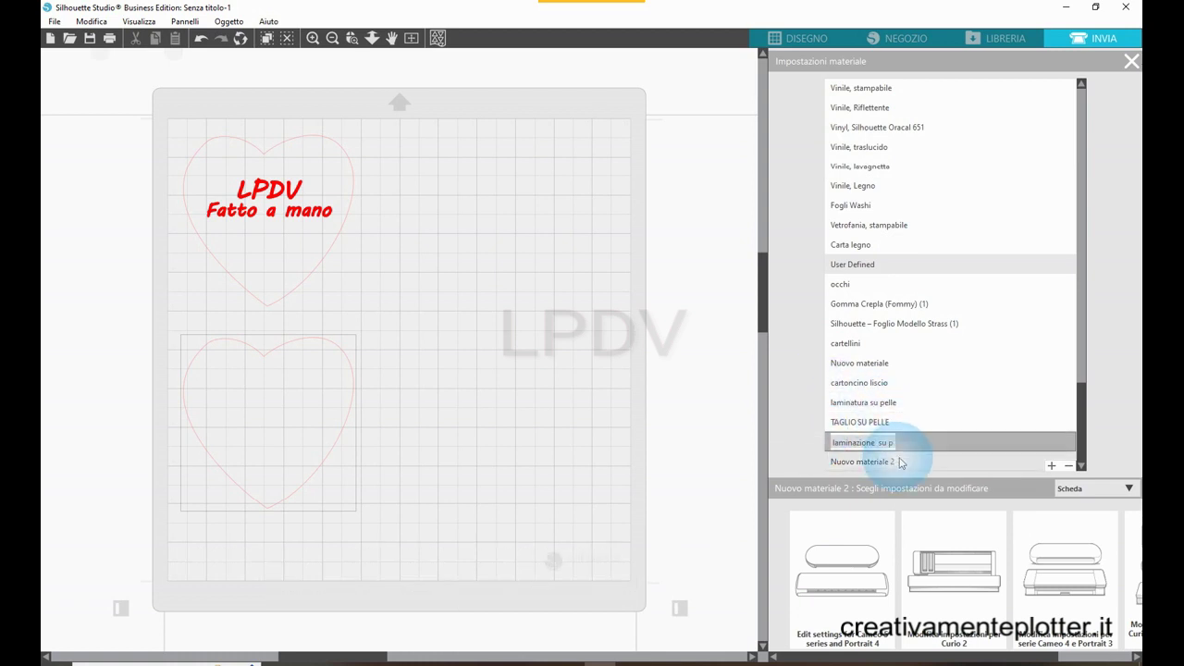
drag(900, 447, 872, 454)
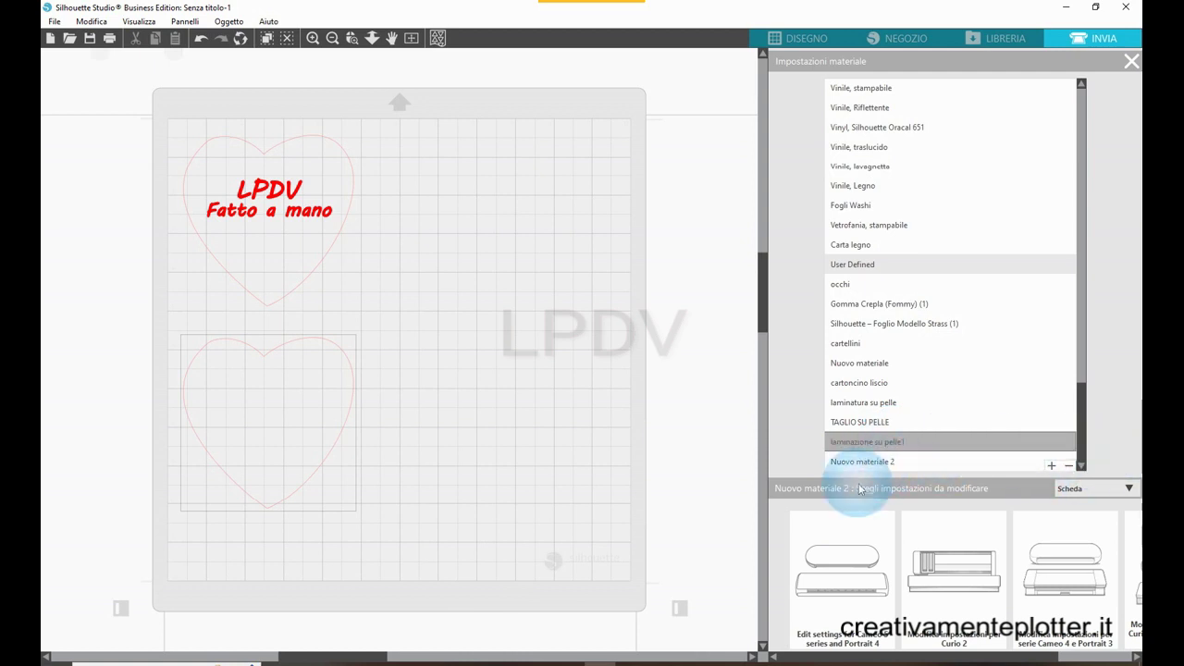
In the Curio 2 settings of "laminazione su pelle1", set the Carrello 2 Laminatura force to 17 and save
click(962, 564)
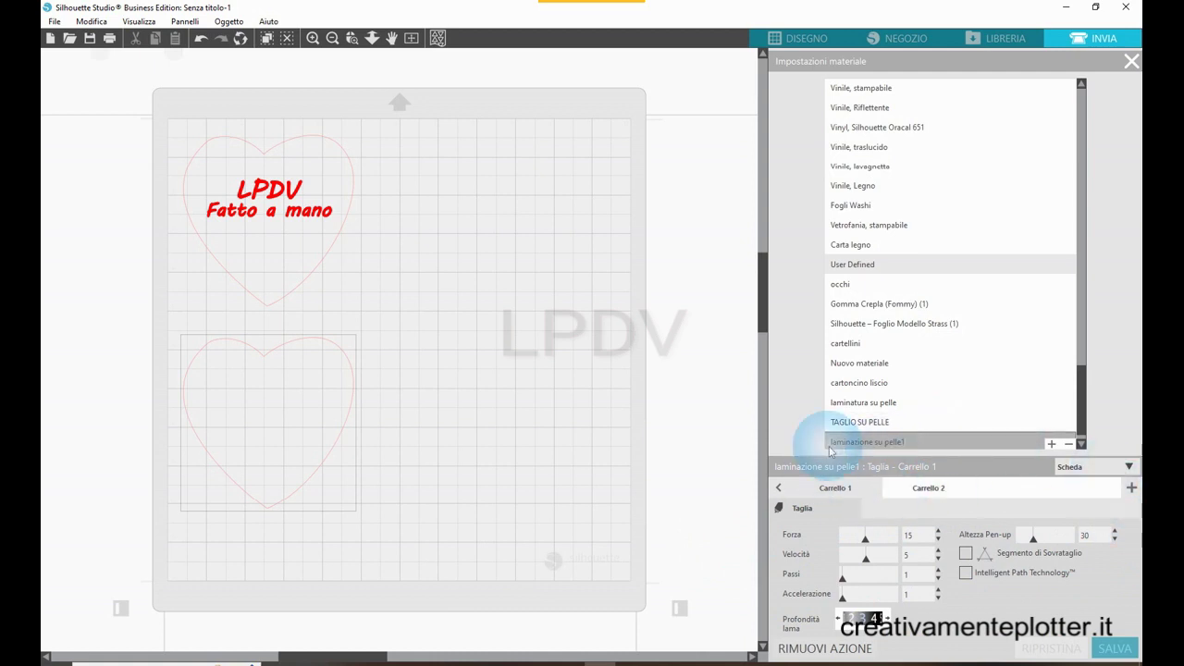
click(928, 487)
click(1131, 487)
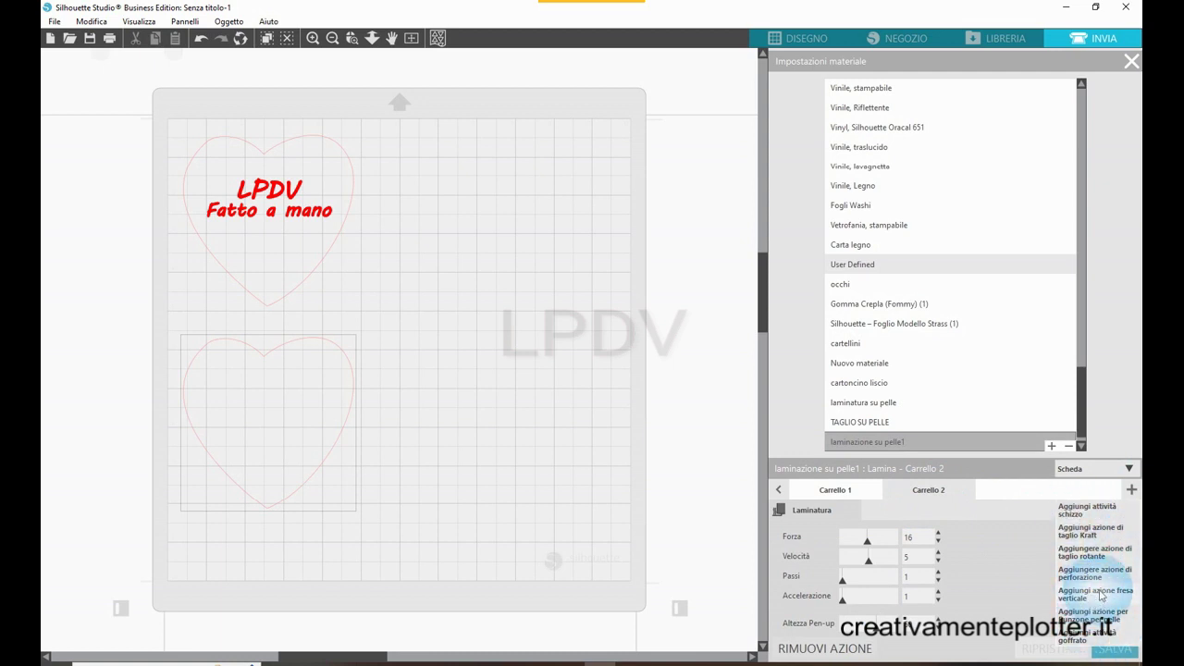
click(887, 510)
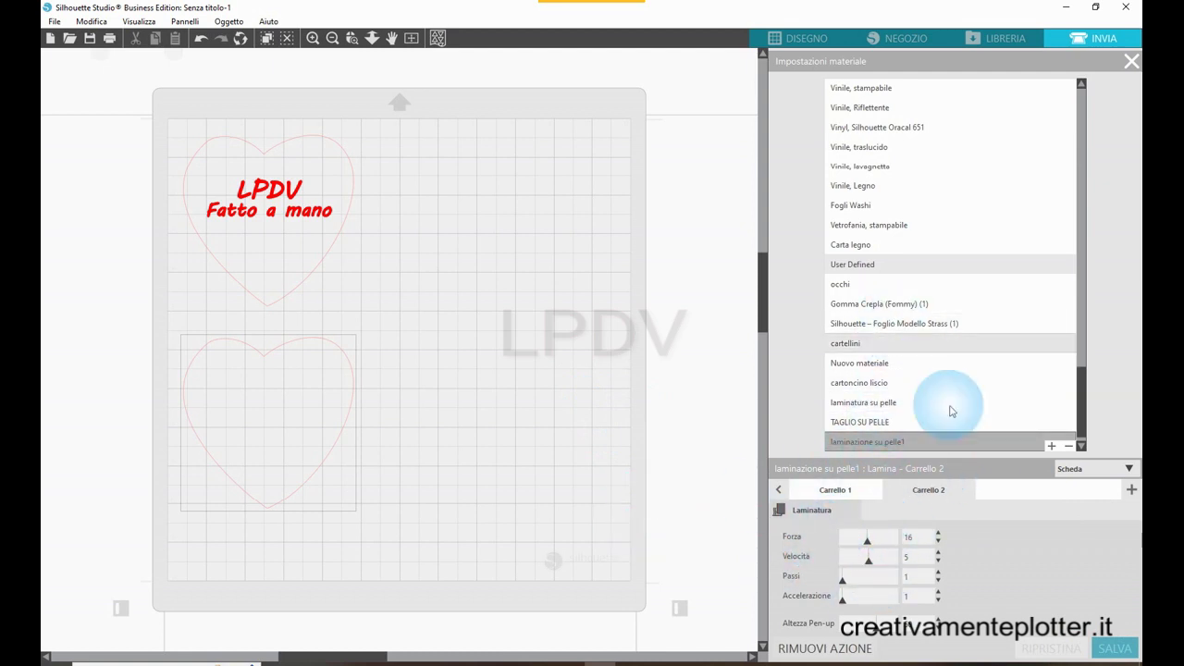
click(938, 533)
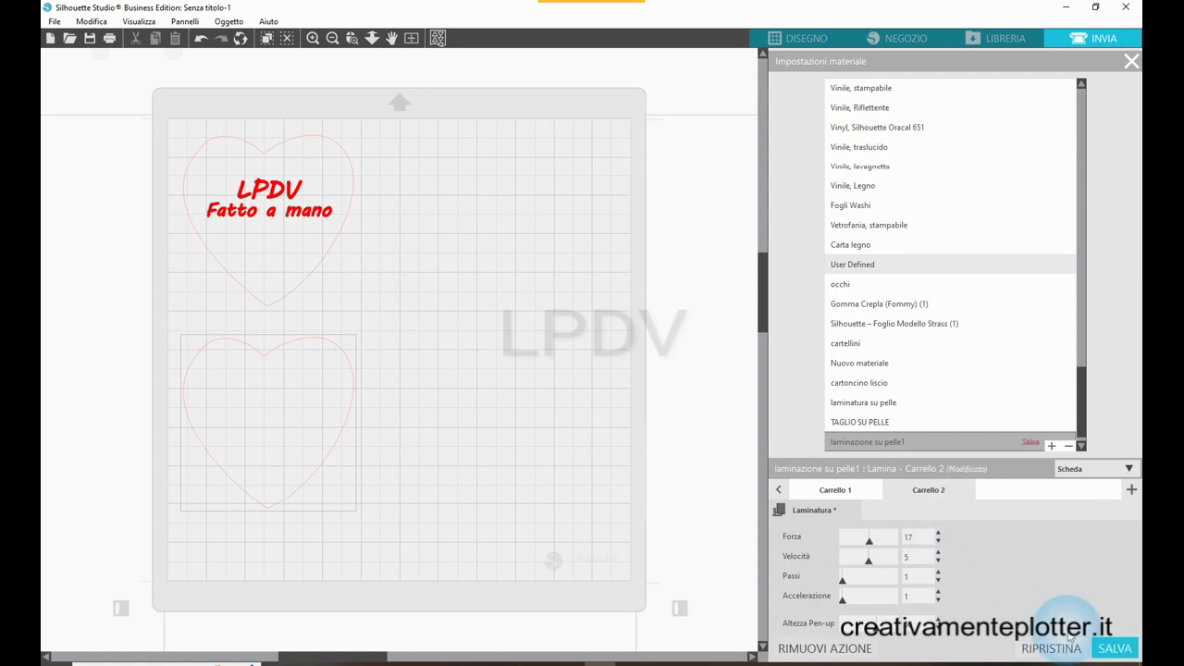
click(1115, 648)
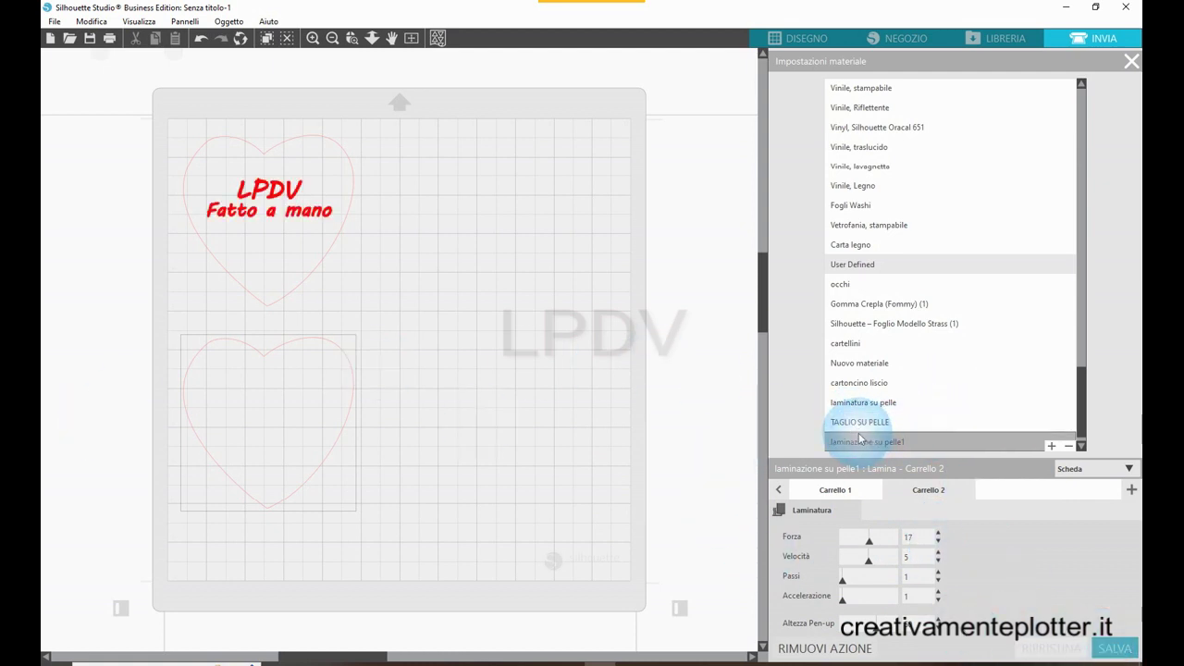
scroll(859, 438, down, 1)
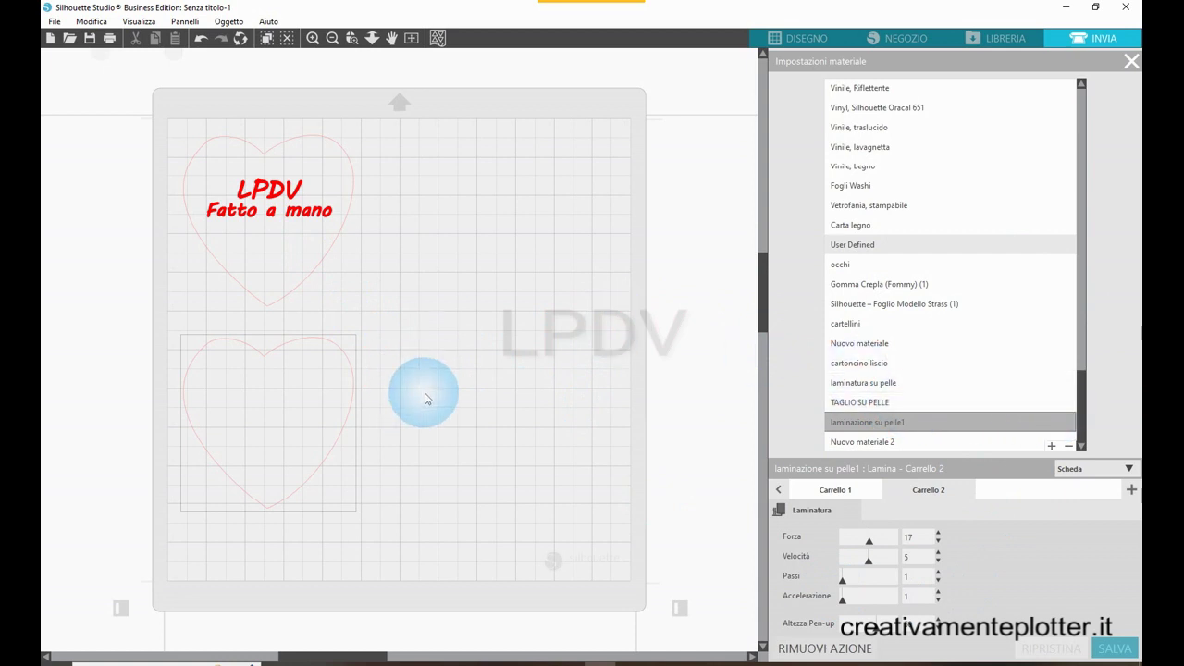
Close the material settings and set the grouped "LPDV" and "Fatto a mano" texts to Lamina on Carrello 2
click(1131, 62)
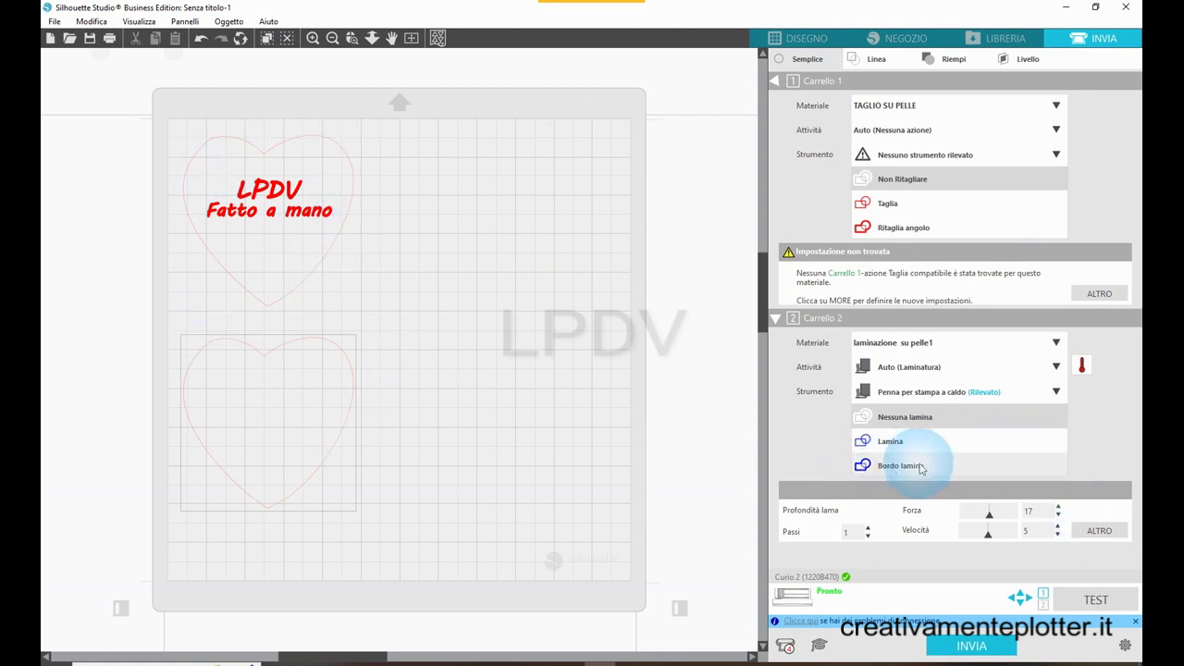
click(264, 215)
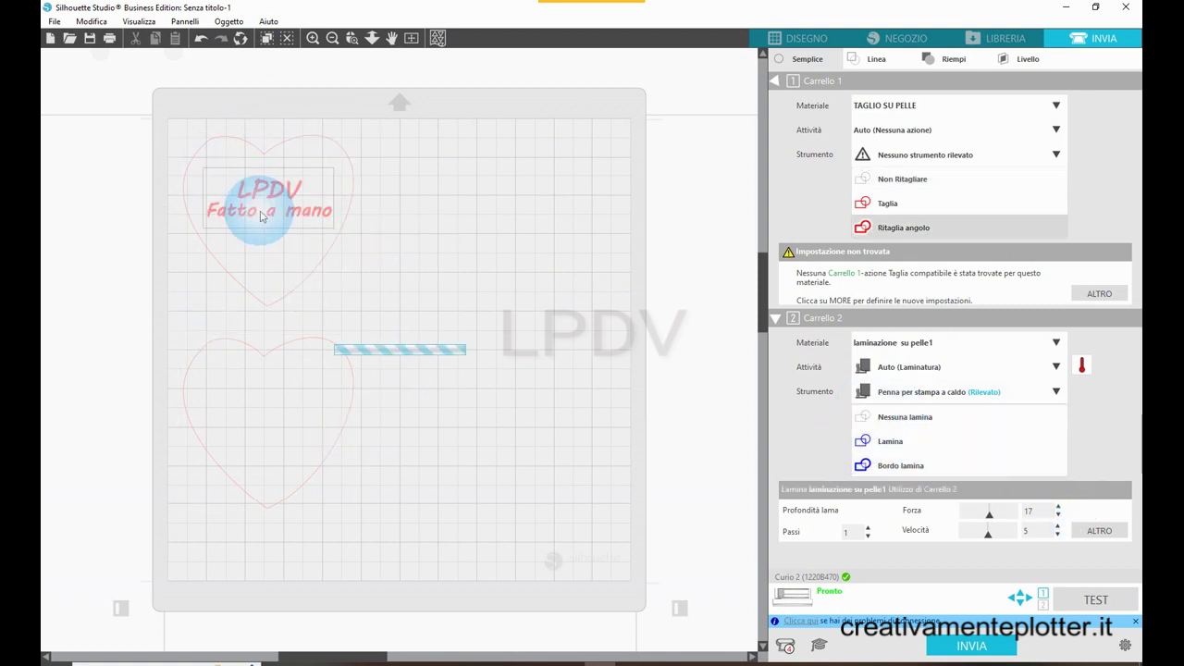
click(886, 442)
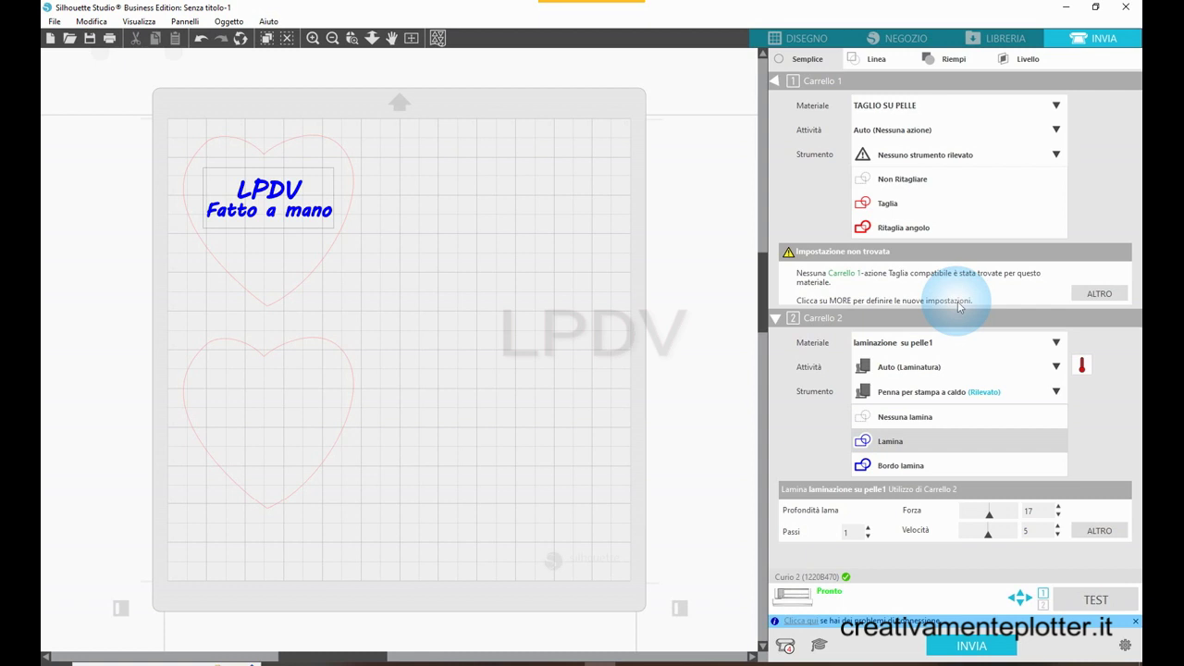
Start sending the foil job and advance through all the material and foiling pen loading instructions
click(971, 651)
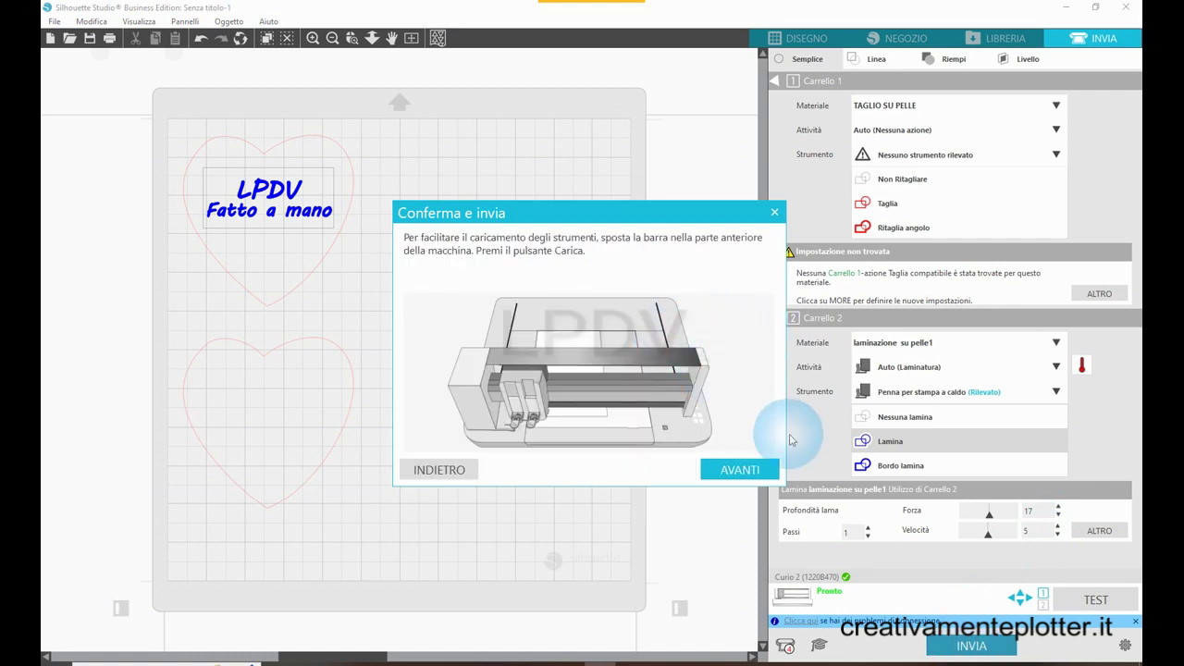
click(747, 469)
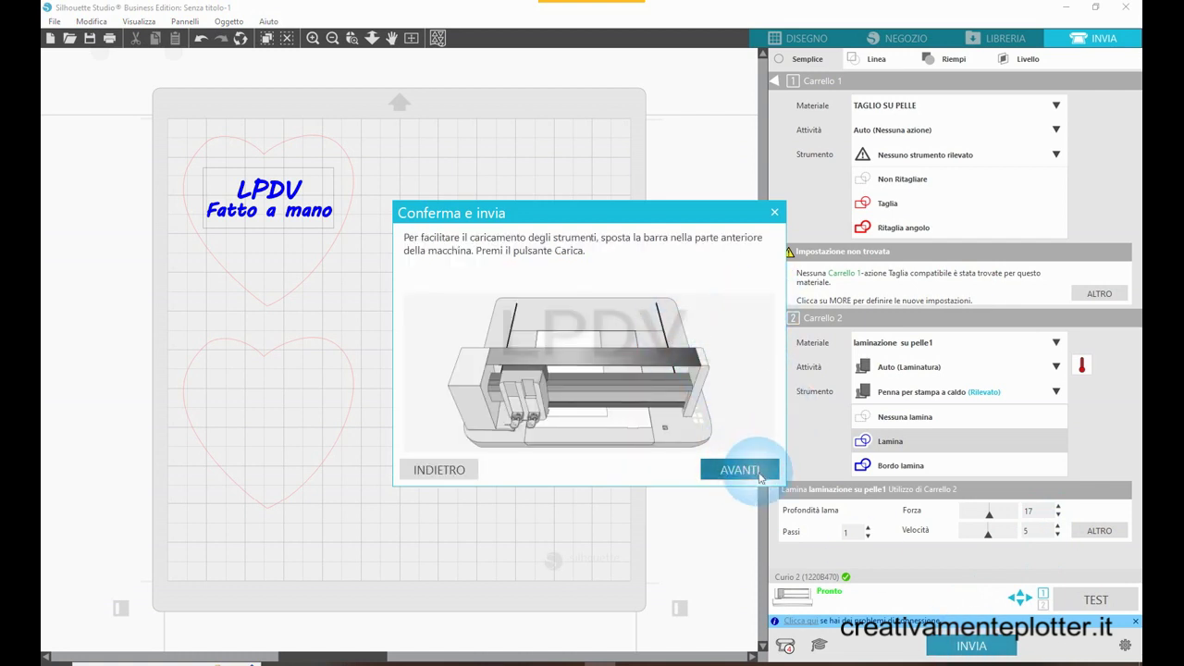
click(756, 474)
click(758, 474)
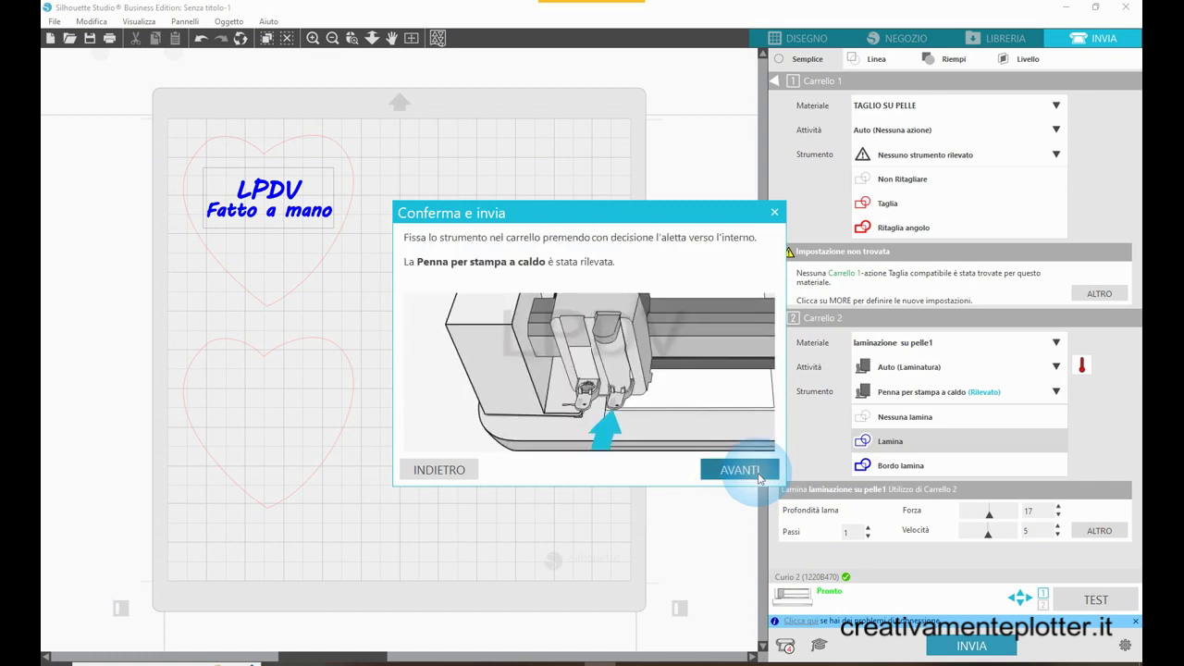
click(757, 473)
click(758, 474)
click(757, 474)
click(757, 474)
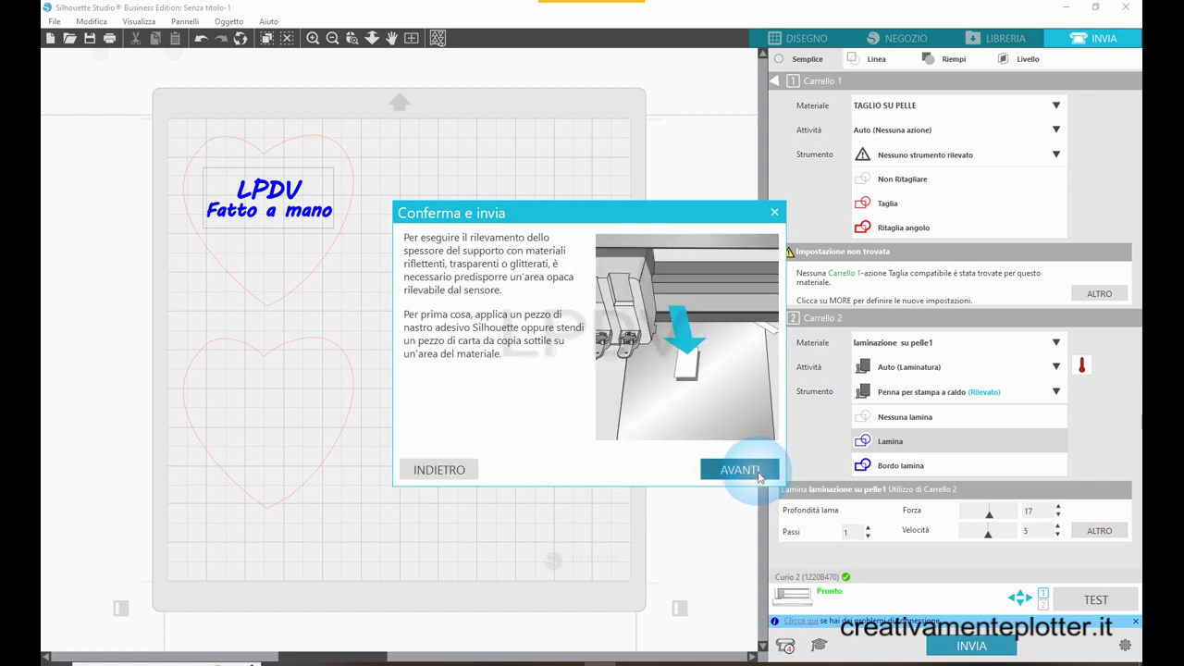
click(758, 474)
click(757, 473)
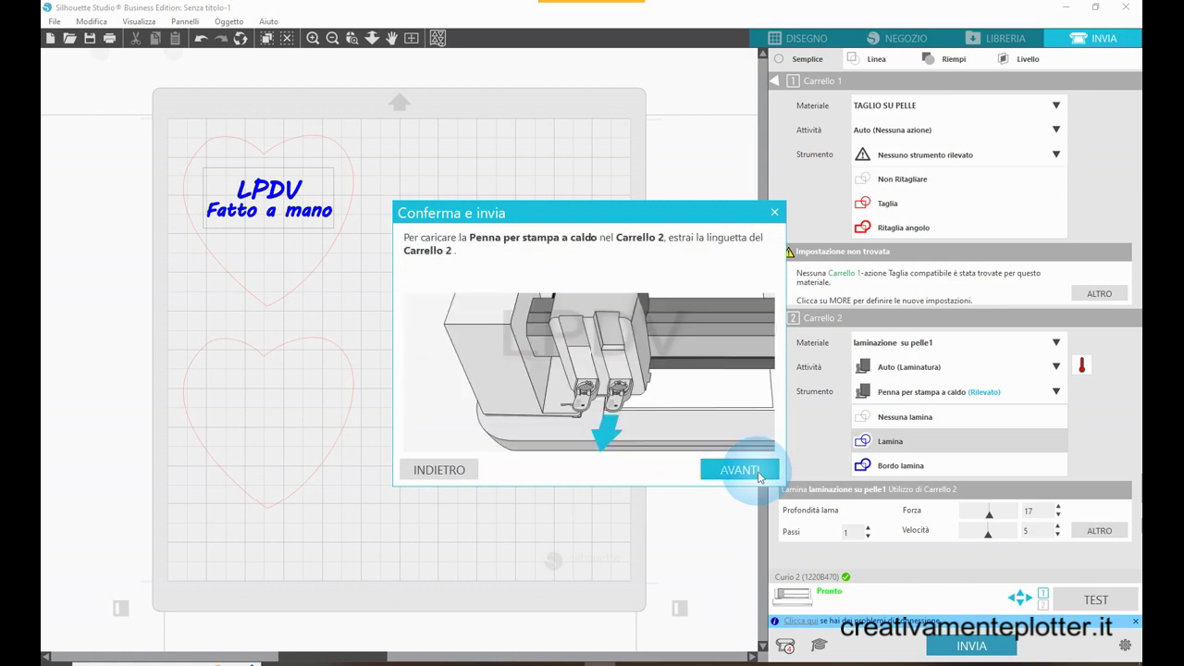
click(757, 473)
click(758, 473)
click(758, 473)
click(757, 471)
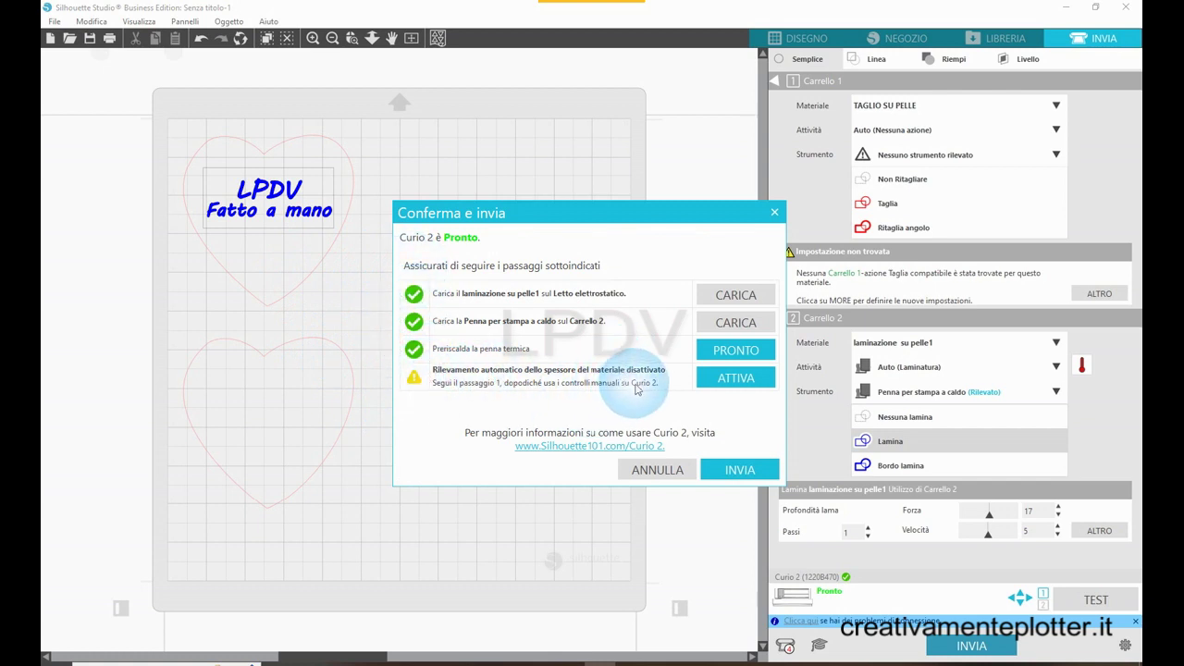
Activate automatic material thickness detection and send the foil job to the Curio 2
click(728, 385)
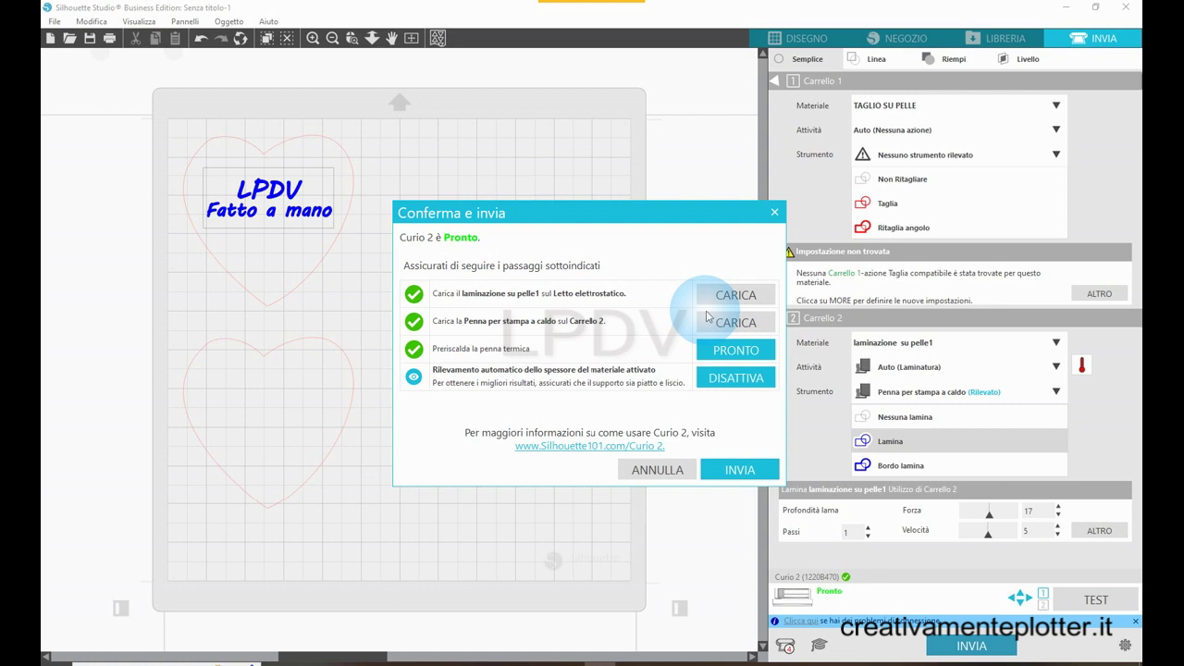
click(739, 470)
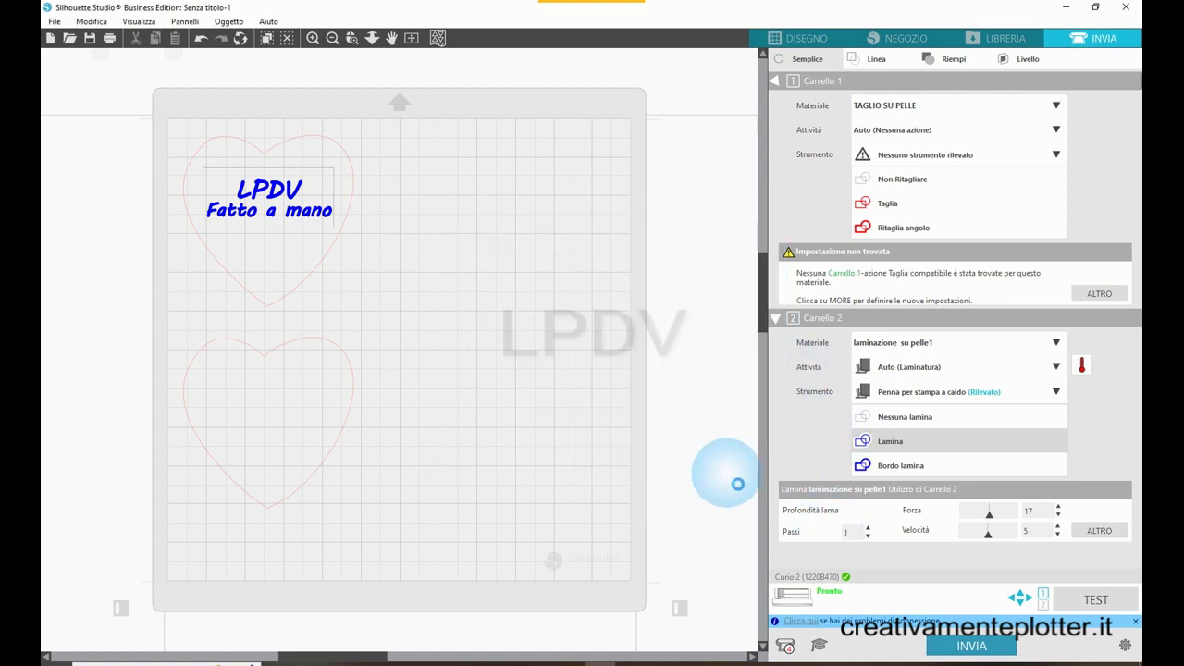
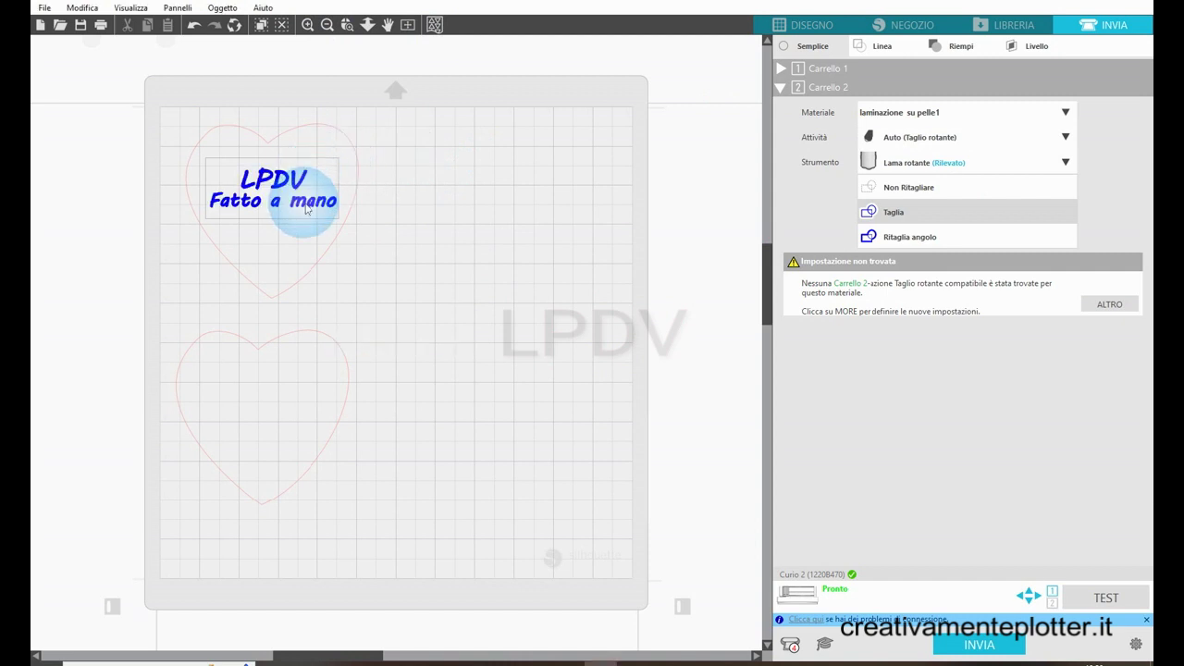
On Carrello 2, set the "LPDV" and "Fatto a mano" texts to no cutting and both hearts to Taglio rotante
click(902, 193)
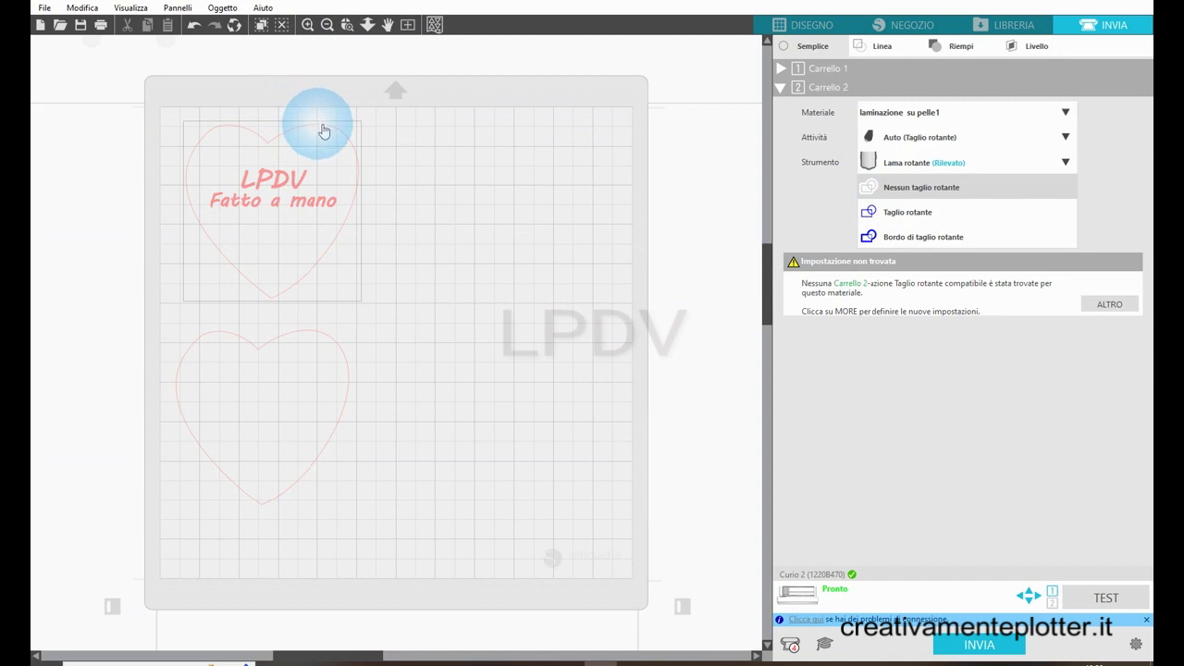
click(913, 215)
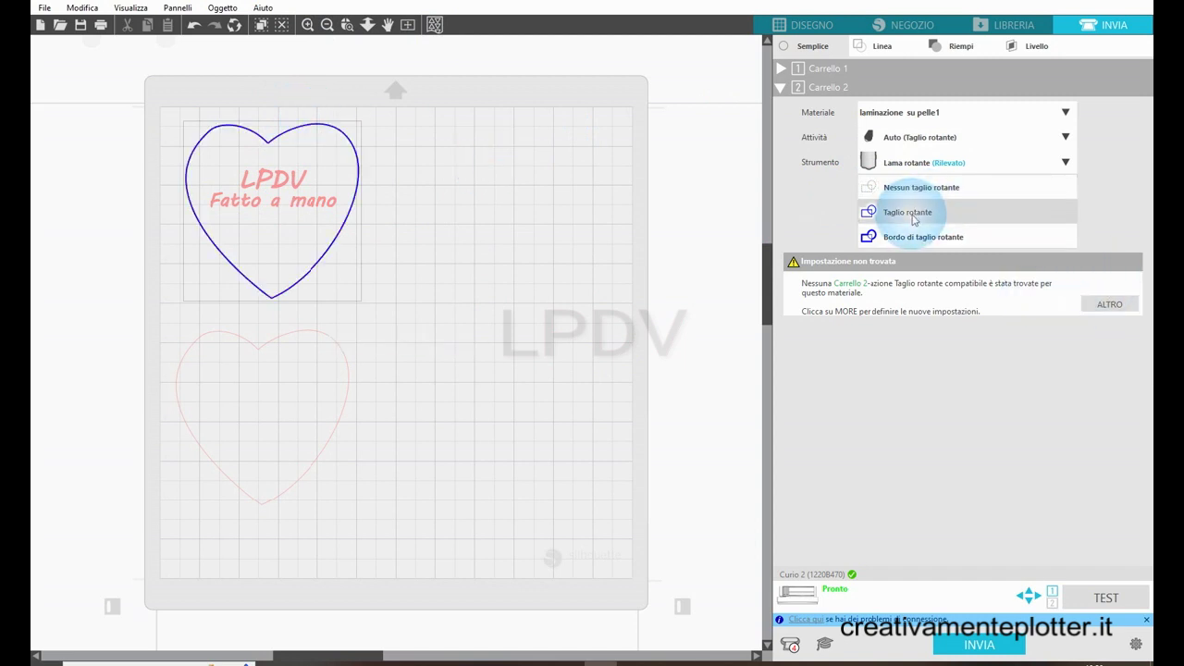
click(355, 375)
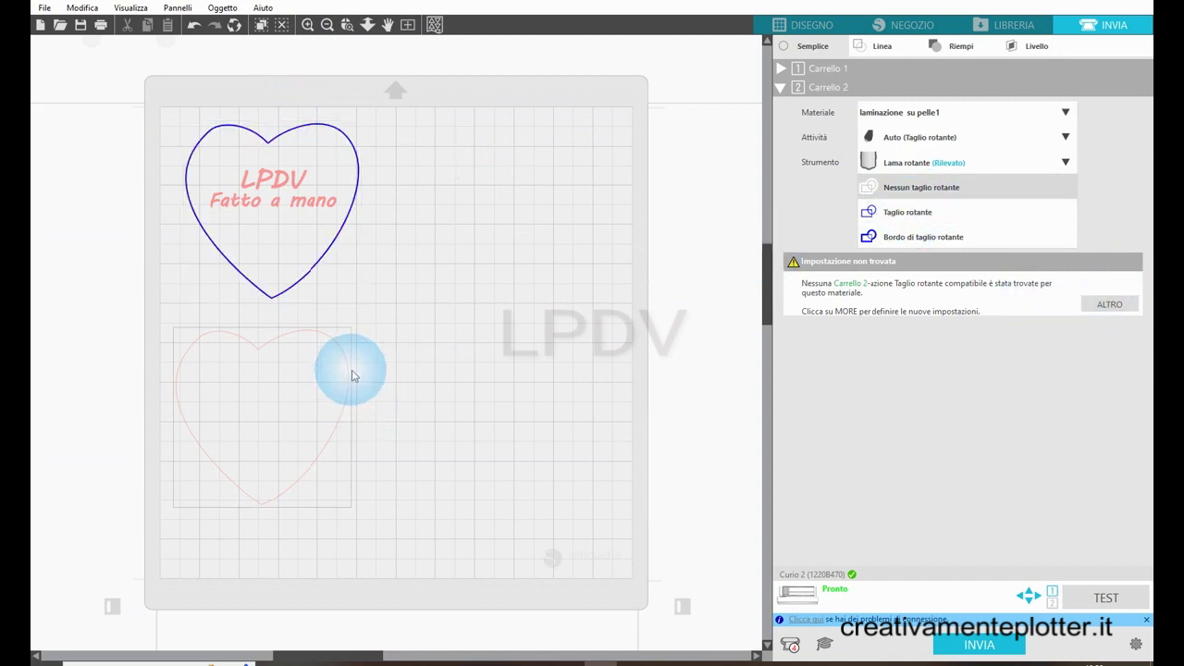
click(905, 215)
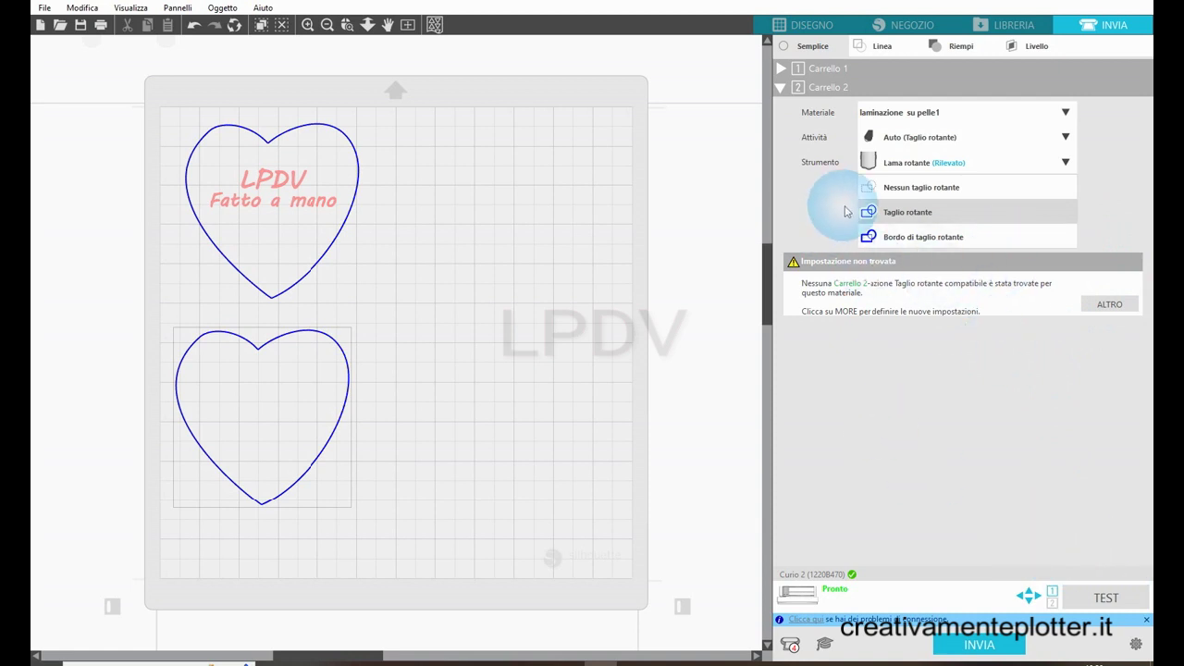
Remove the Laminatura action from Carrello 2 in the Curio 2 settings of the material "laminazione su pelle1"
click(1100, 302)
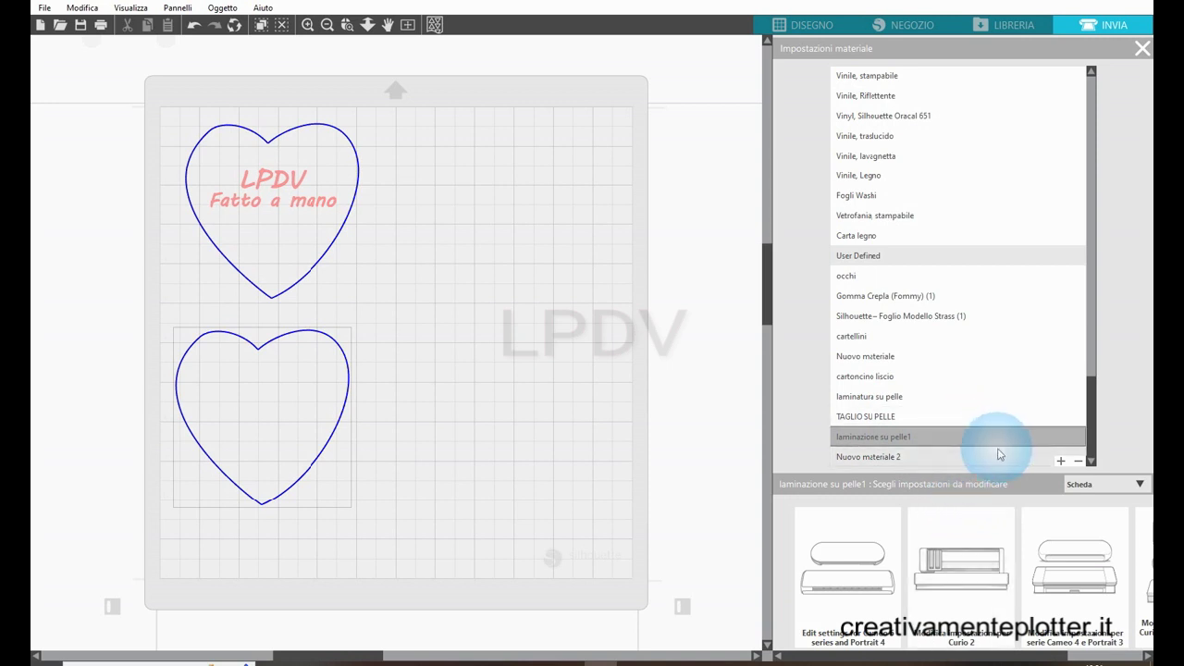
click(954, 571)
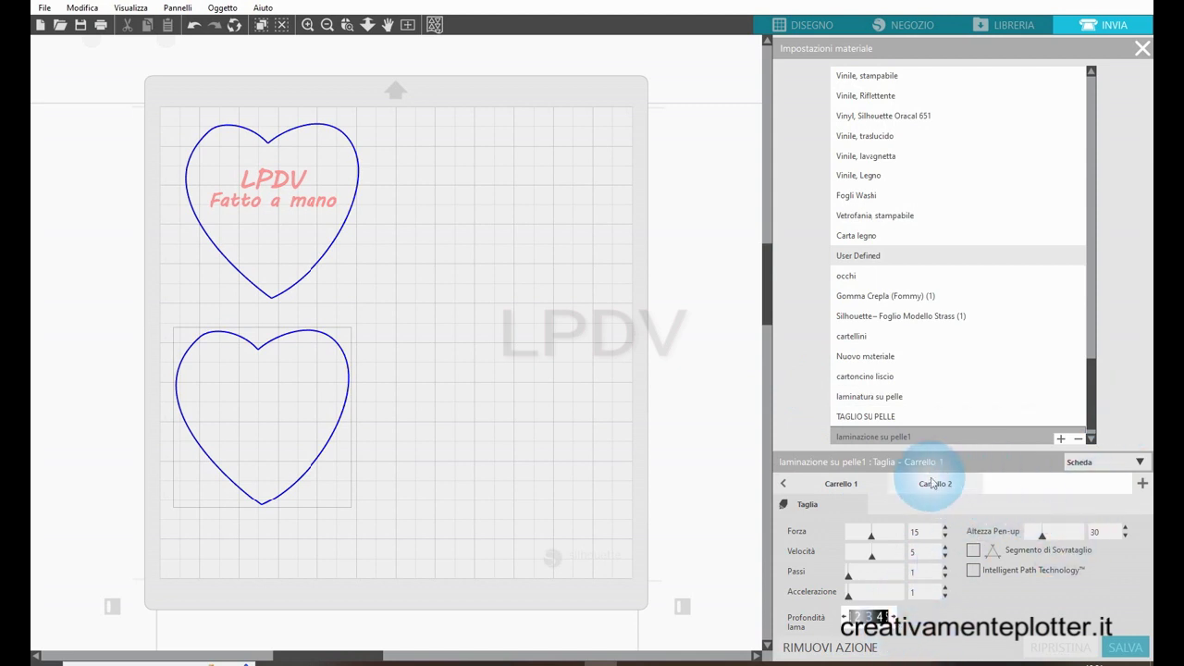
click(931, 487)
click(841, 487)
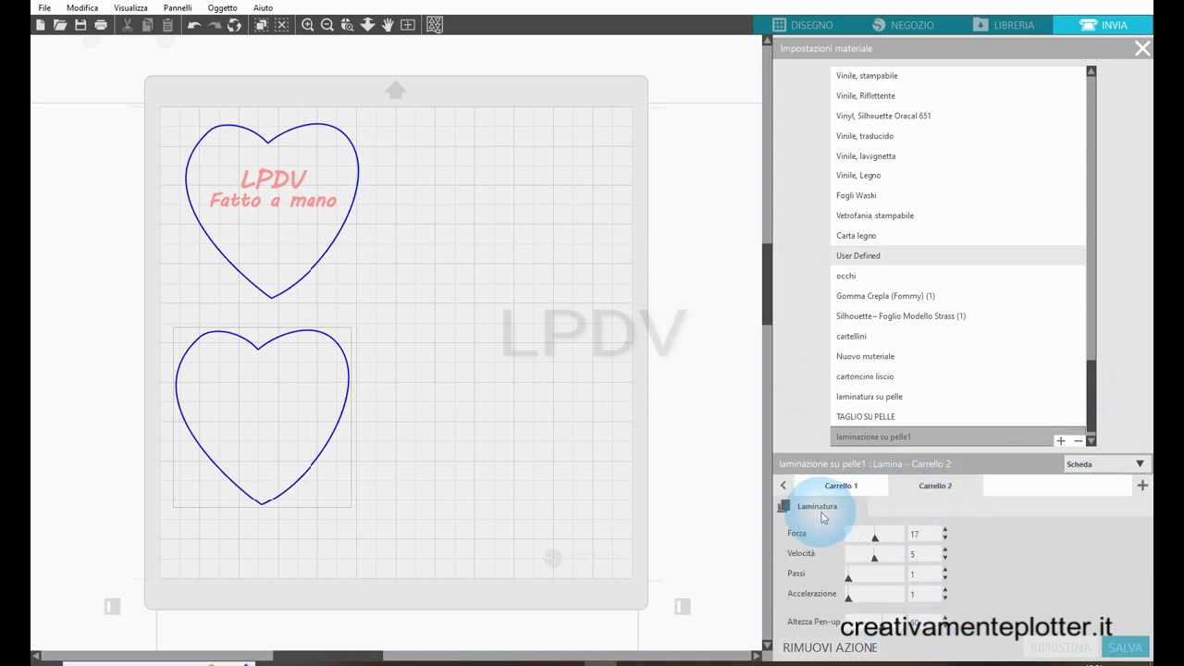
click(829, 647)
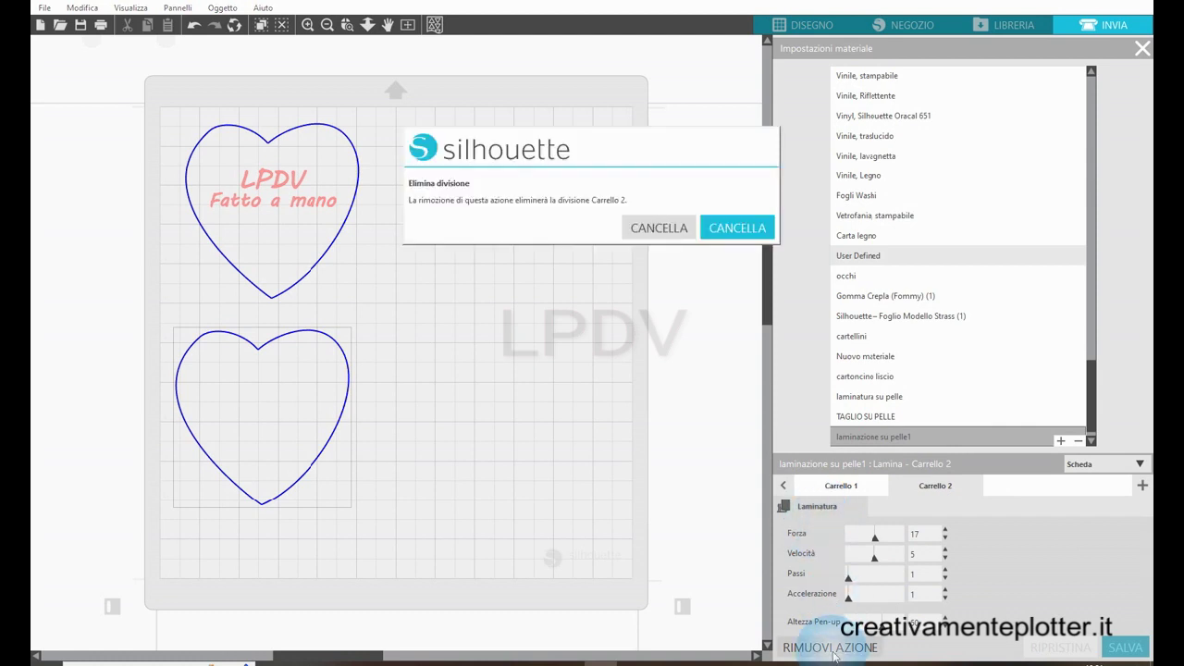
click(722, 235)
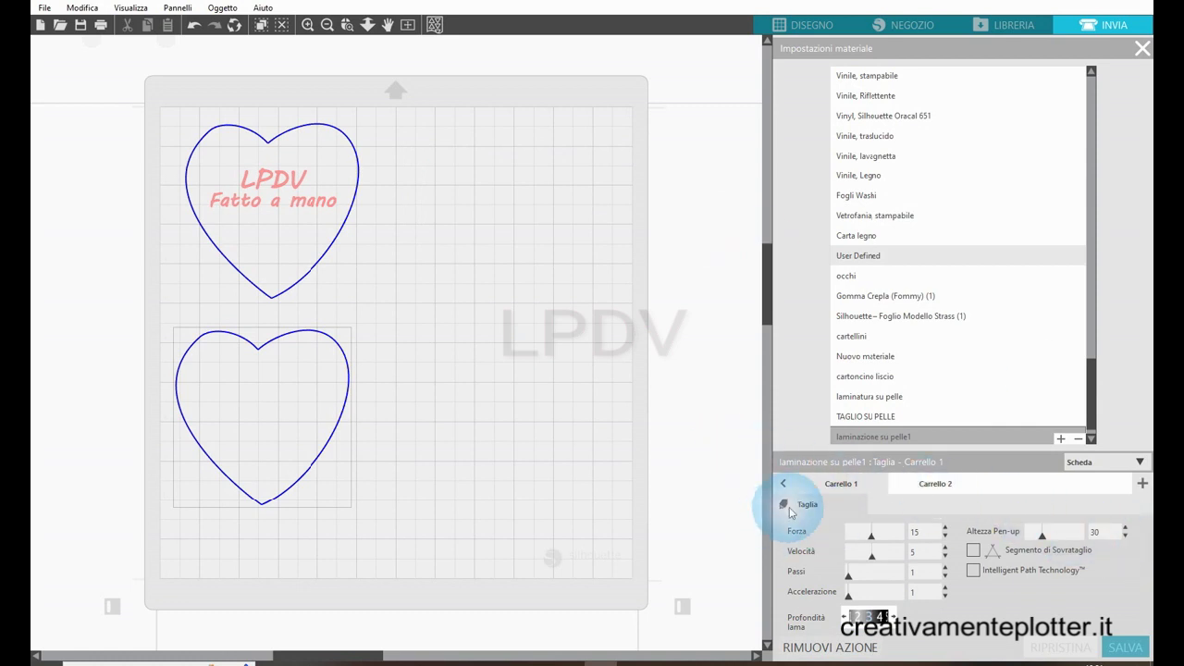
click(1142, 483)
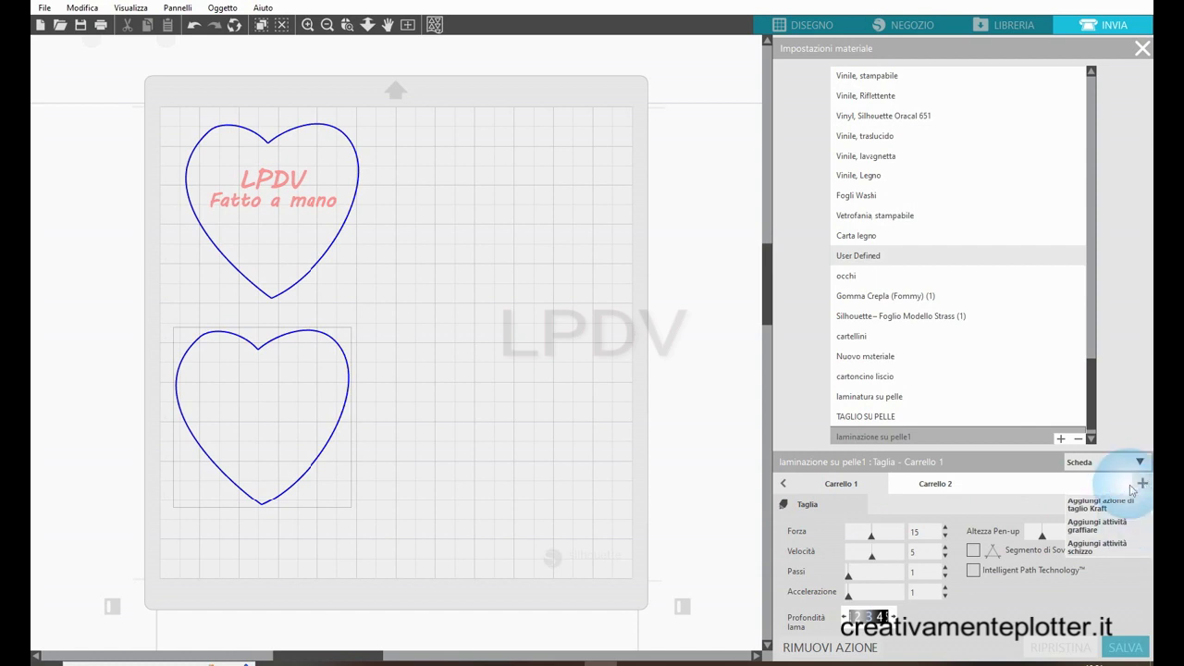
click(932, 485)
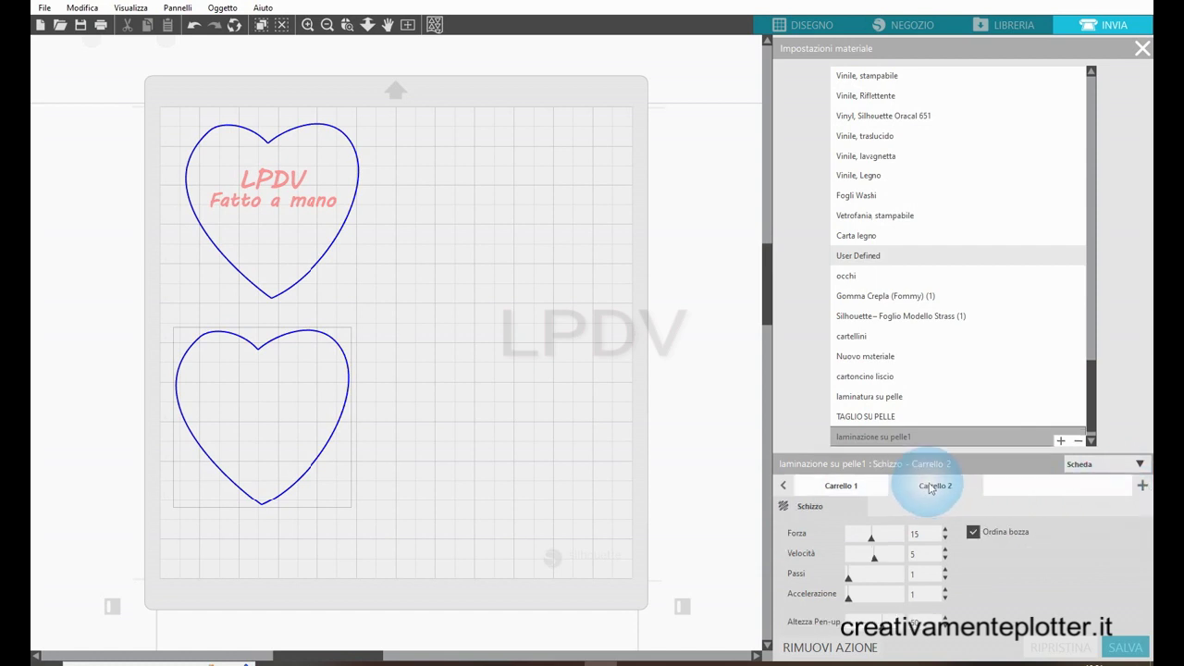
click(1142, 488)
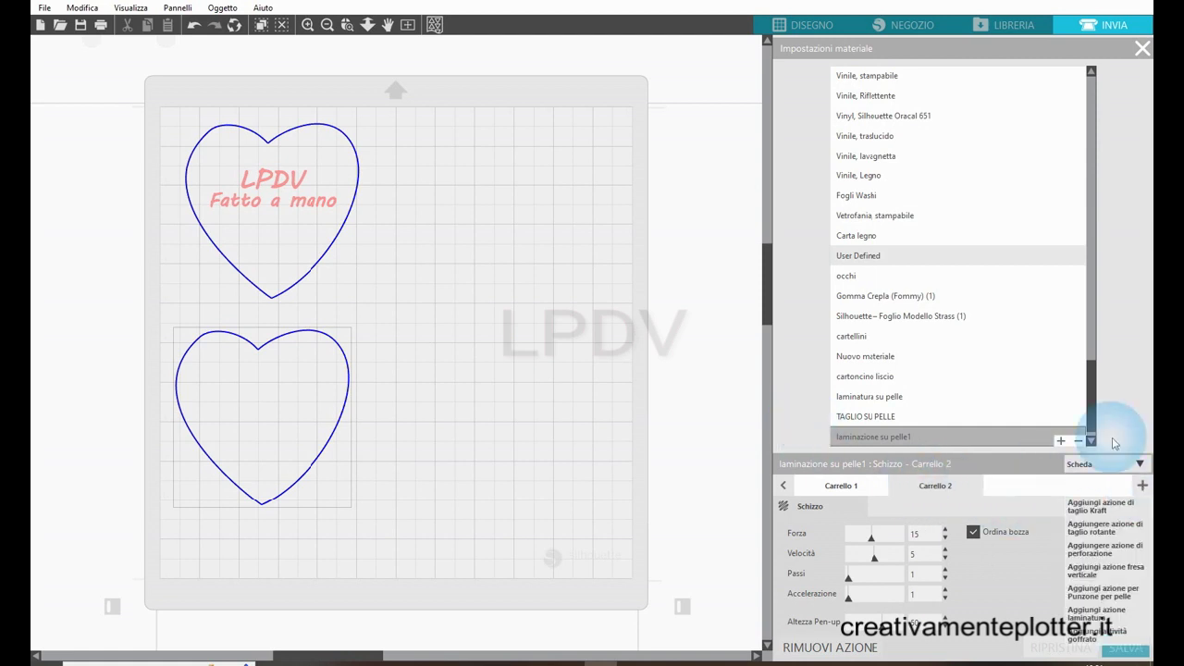
Add a new user-defined material and rename it as "taglio pelle"
click(1061, 441)
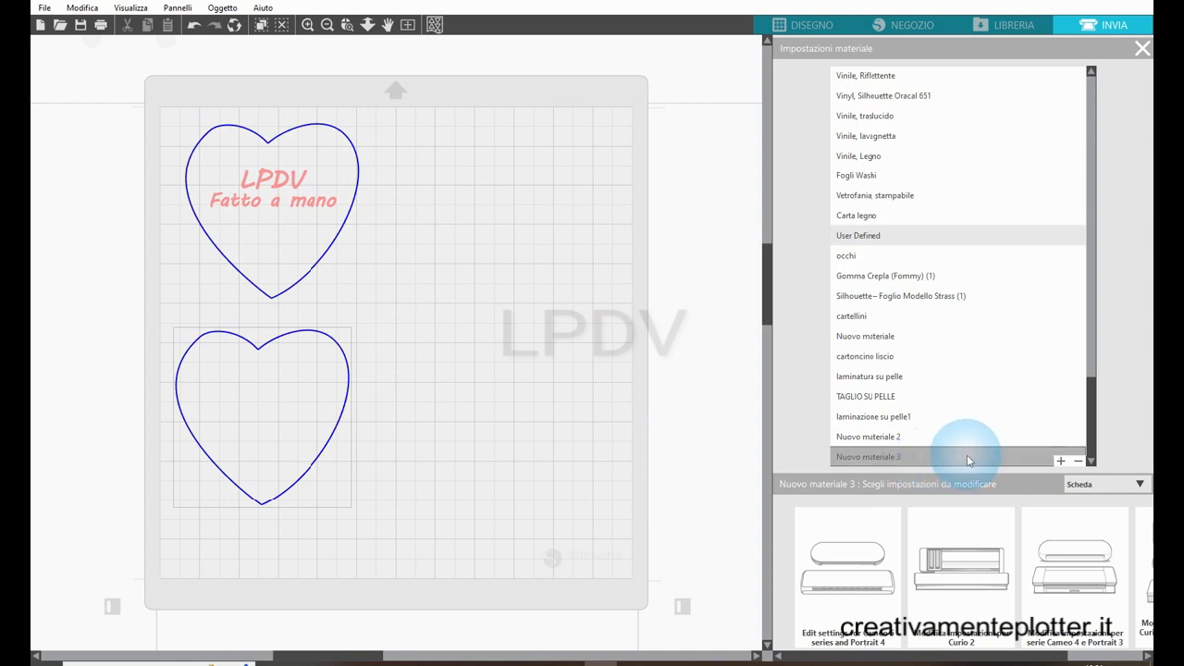
click(891, 454)
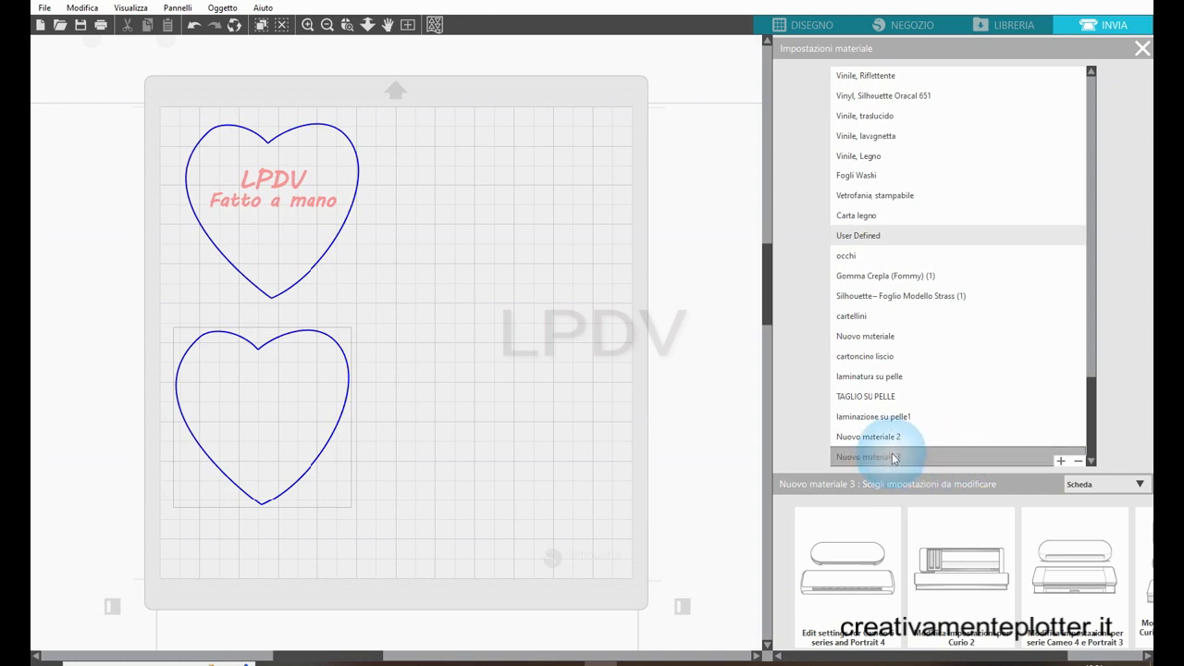
right_click(891, 454)
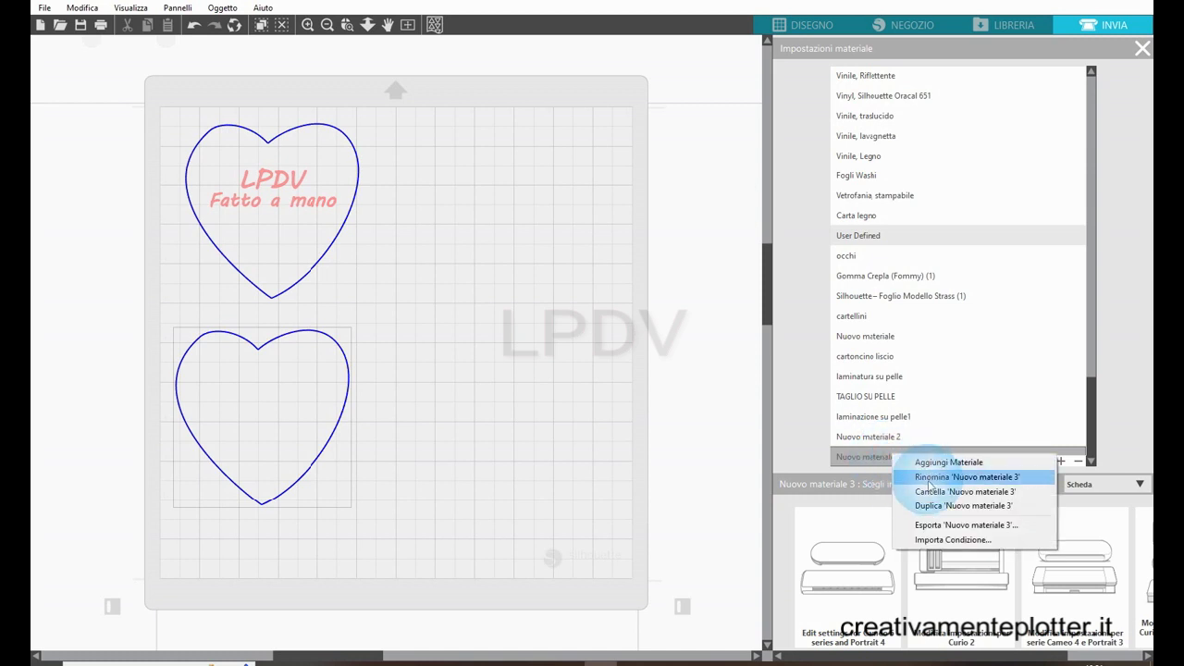
click(929, 479)
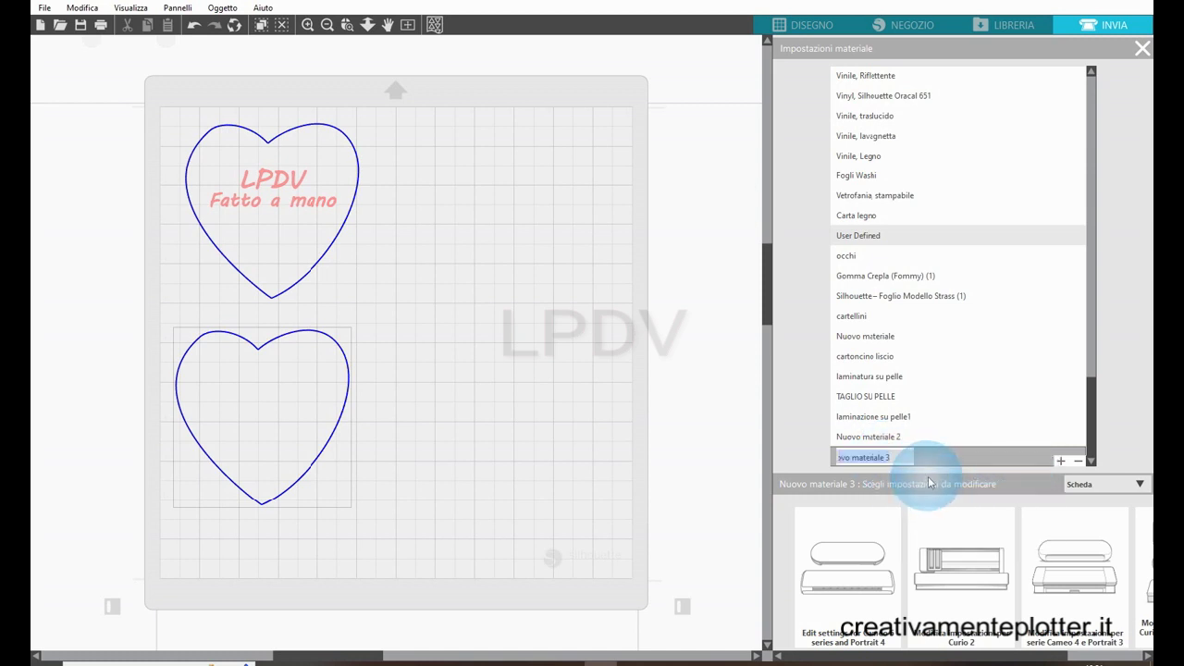
text(taglio pelle)
In the Curio 2 settings of "taglio pelle", add a Taglio rotante action to Carrello 2 and remove its Schizzo action
click(965, 561)
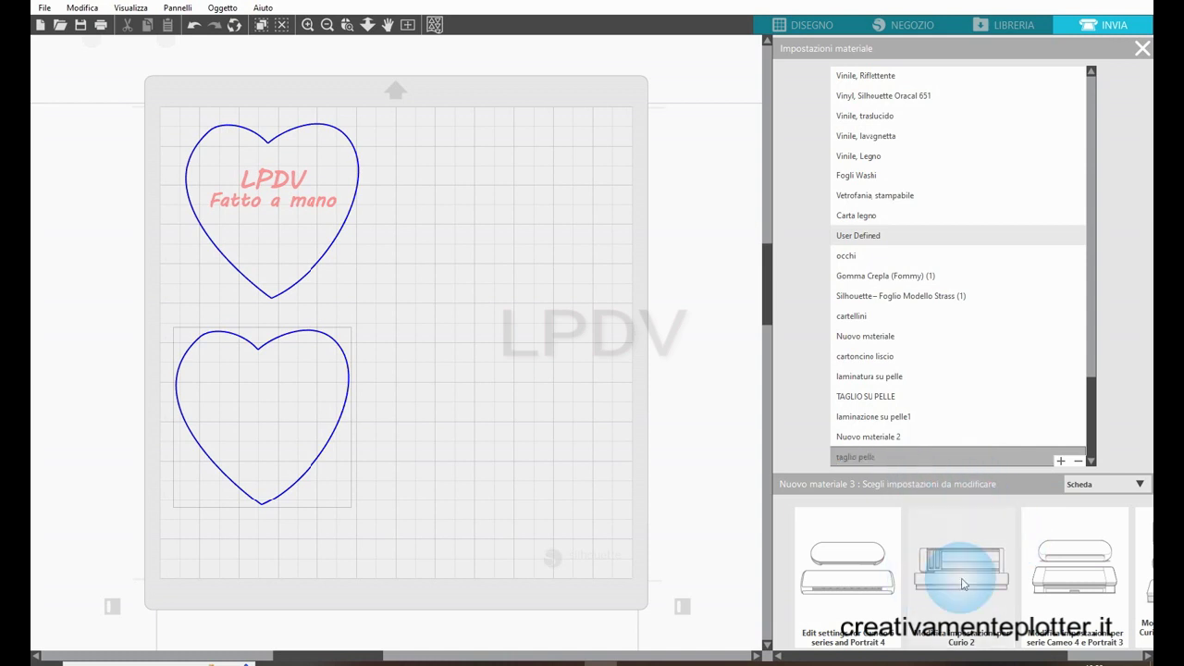
click(938, 479)
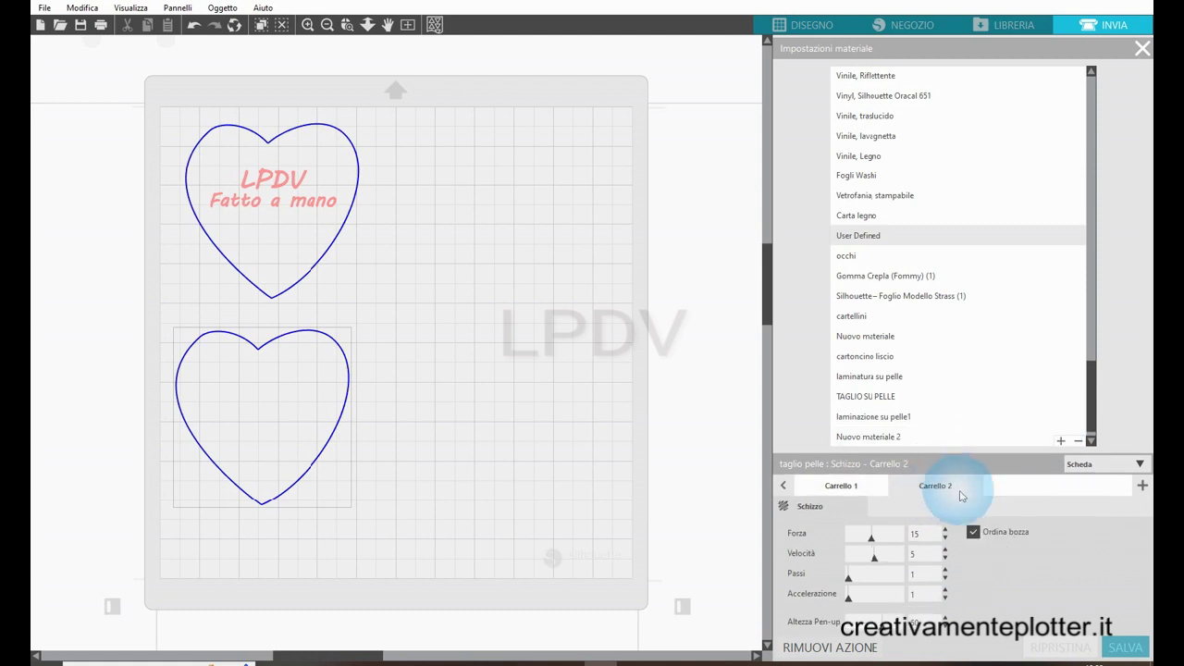
click(1143, 484)
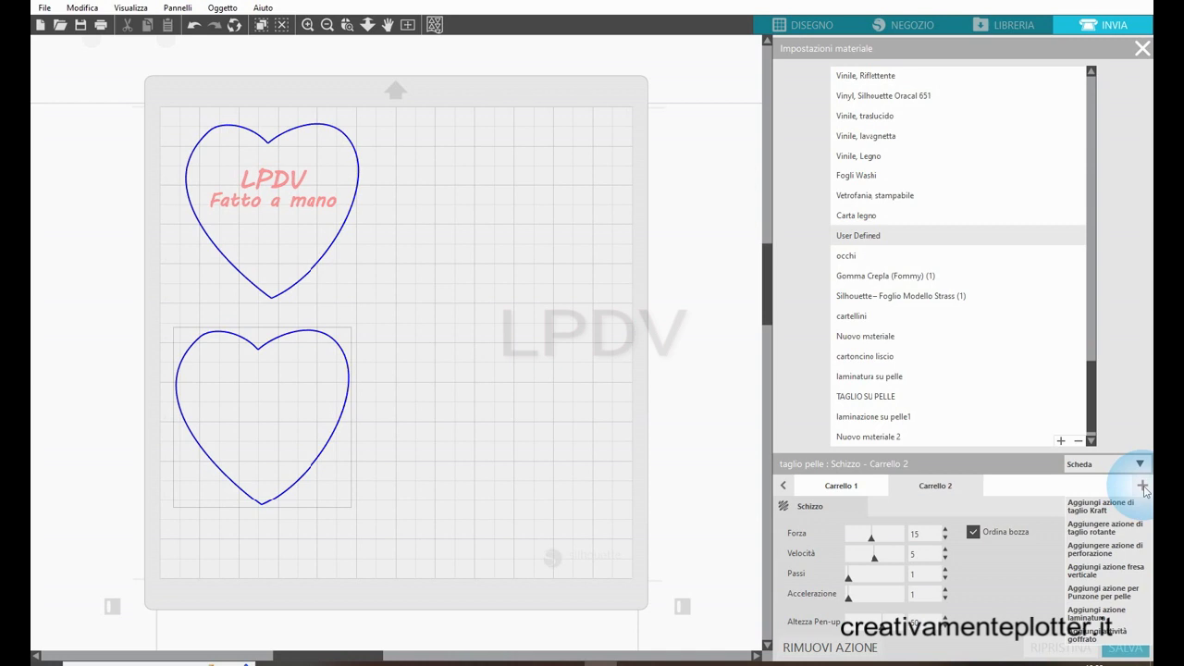
click(1099, 530)
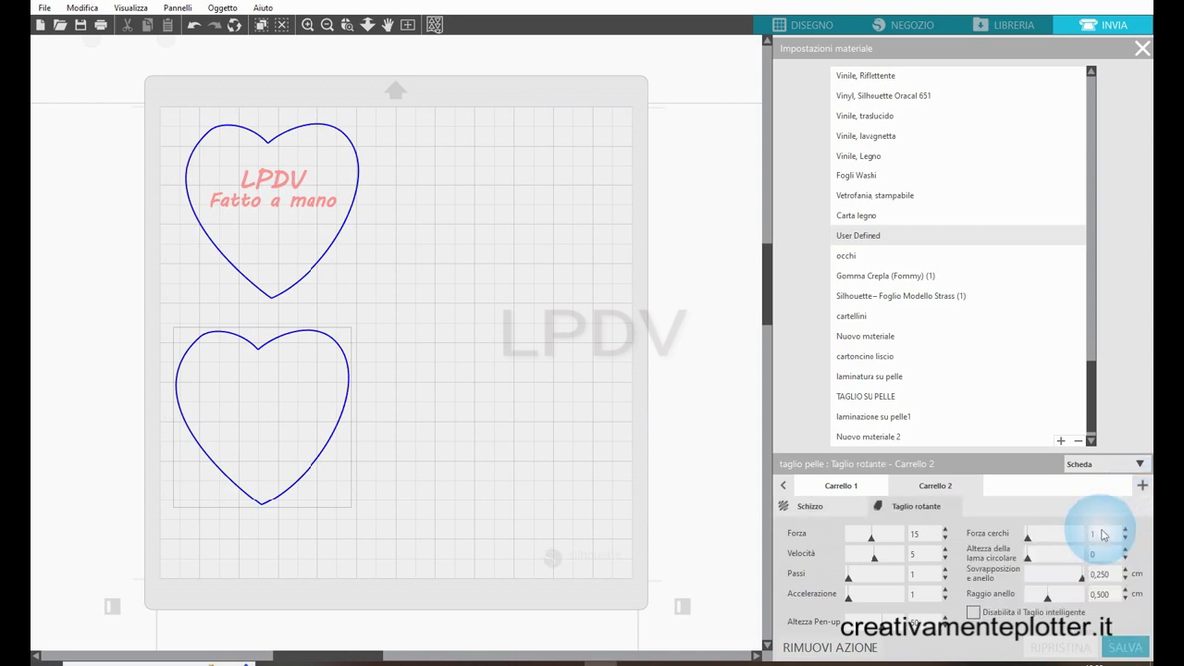
click(802, 505)
click(832, 647)
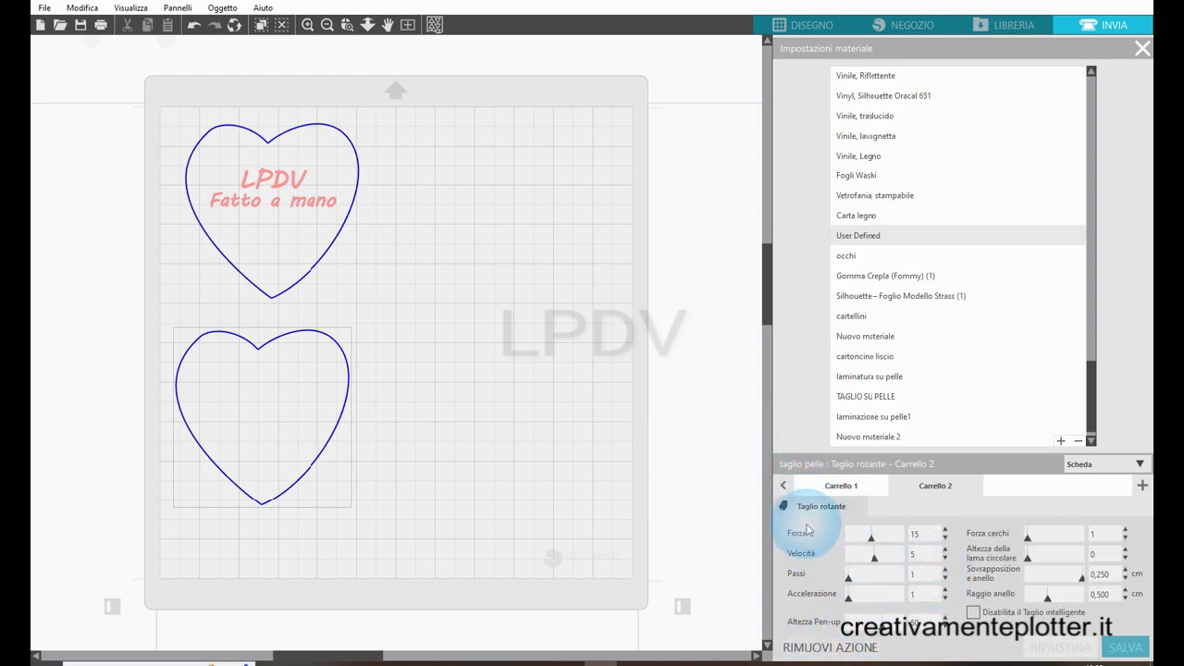
Set the Taglio rotante force to 25 and passes to 2, save, and close the material settings
click(915, 534)
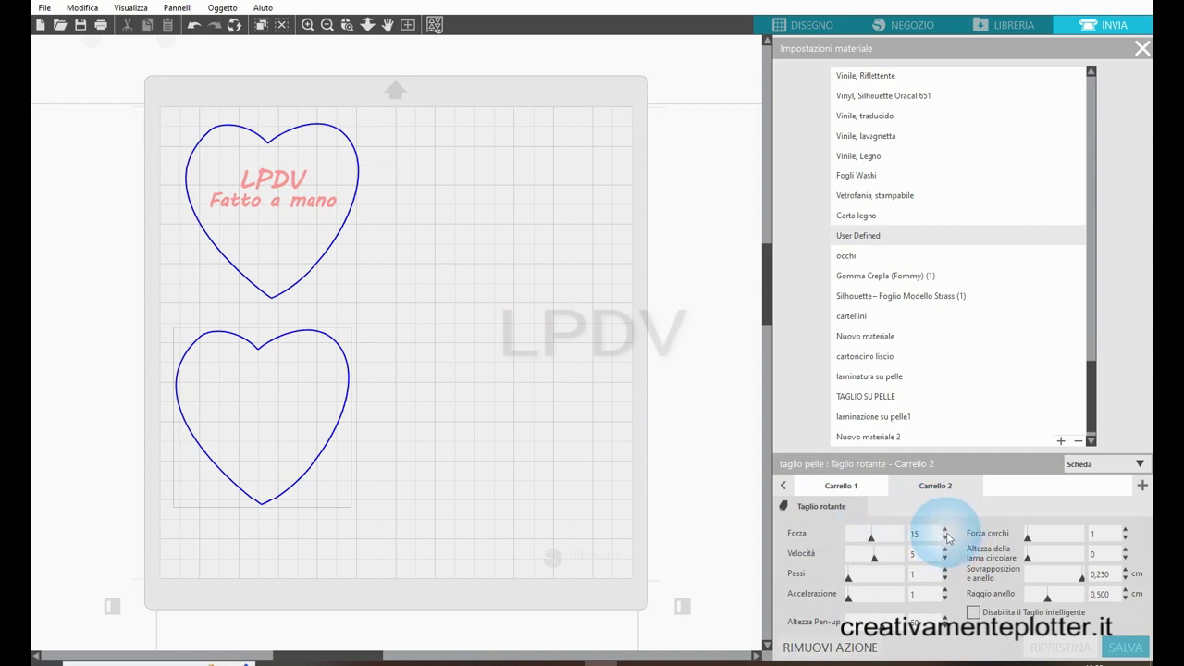
click(945, 531)
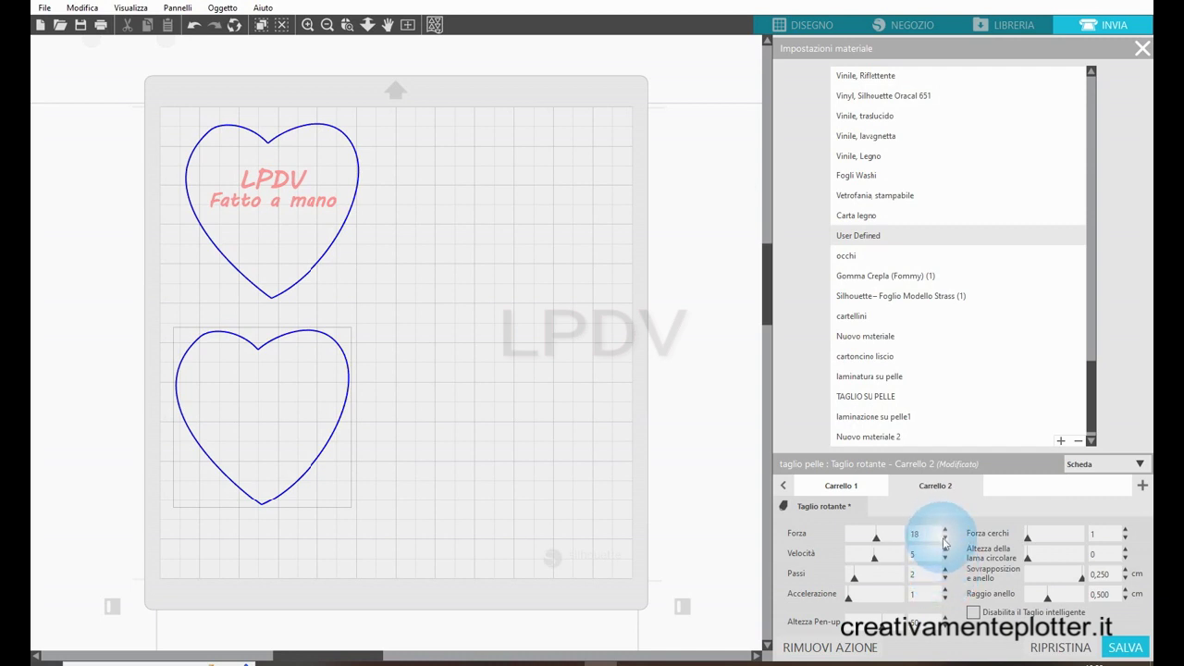
click(945, 530)
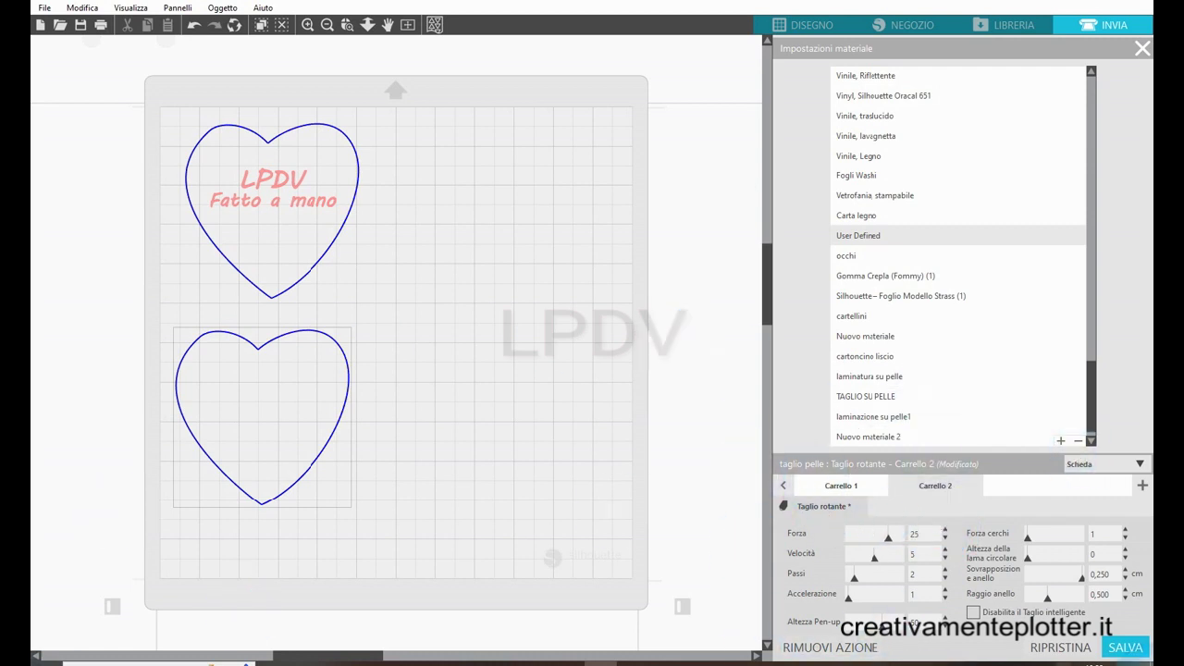
click(1125, 647)
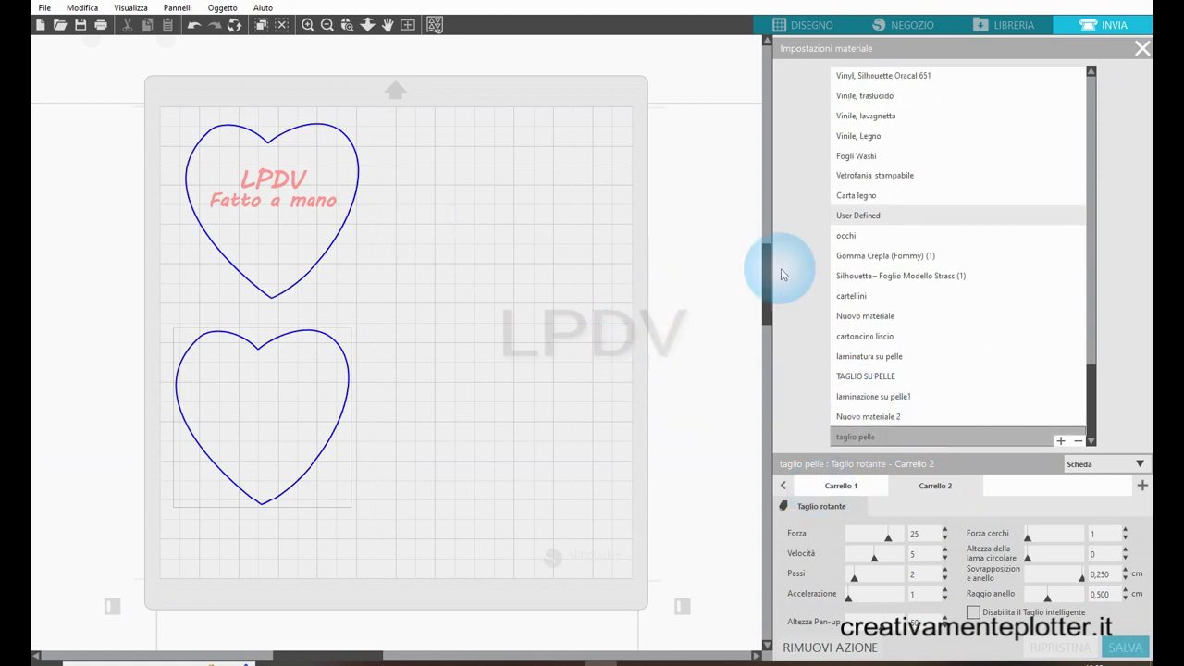
click(1143, 49)
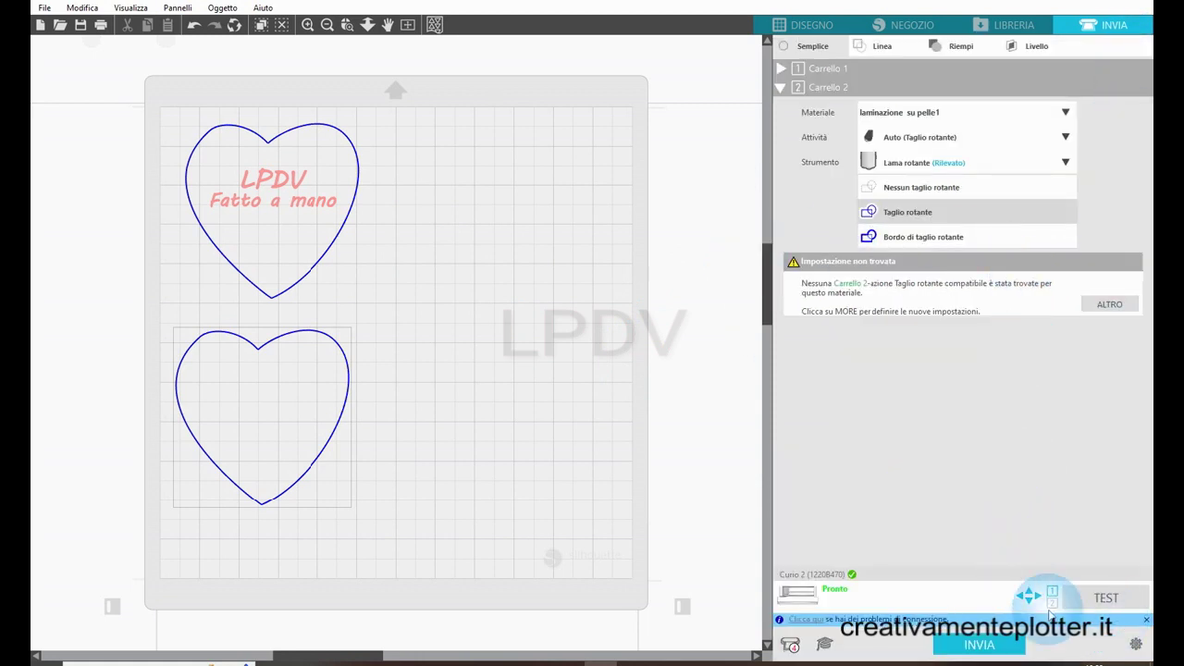
Choose the material "taglio pelle" for Carrello 2 and send the rotary cutting job of the two hearts to the Curio 2
click(953, 118)
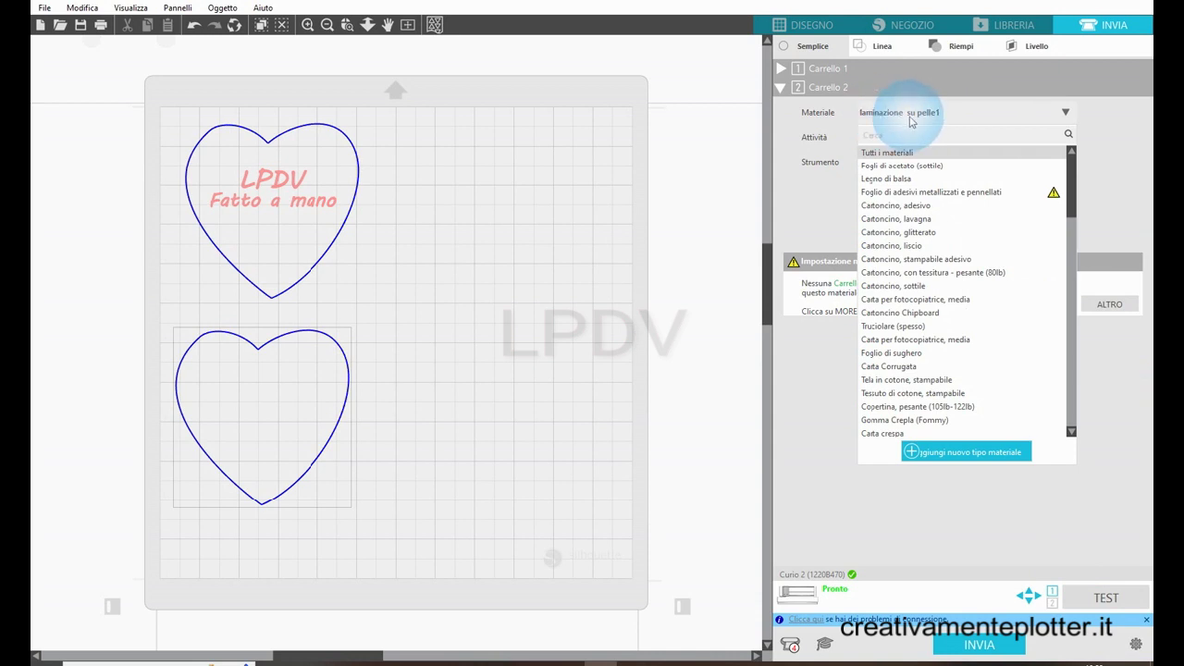
scroll(965, 397, down, 3)
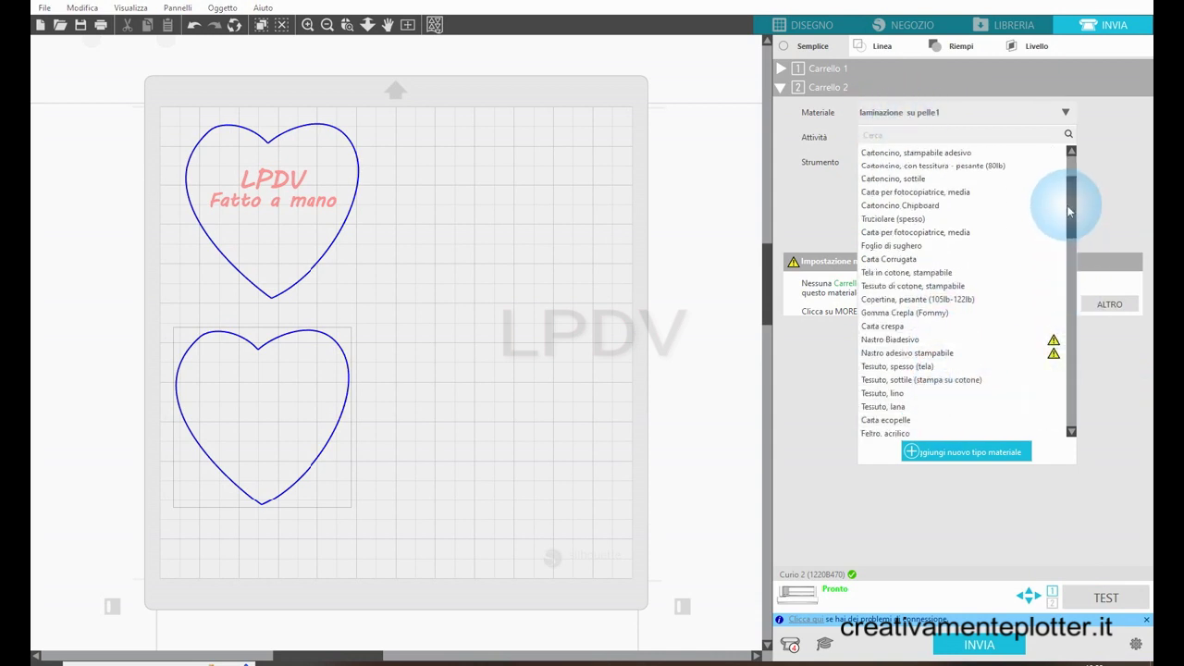
drag(1069, 212, 1070, 423)
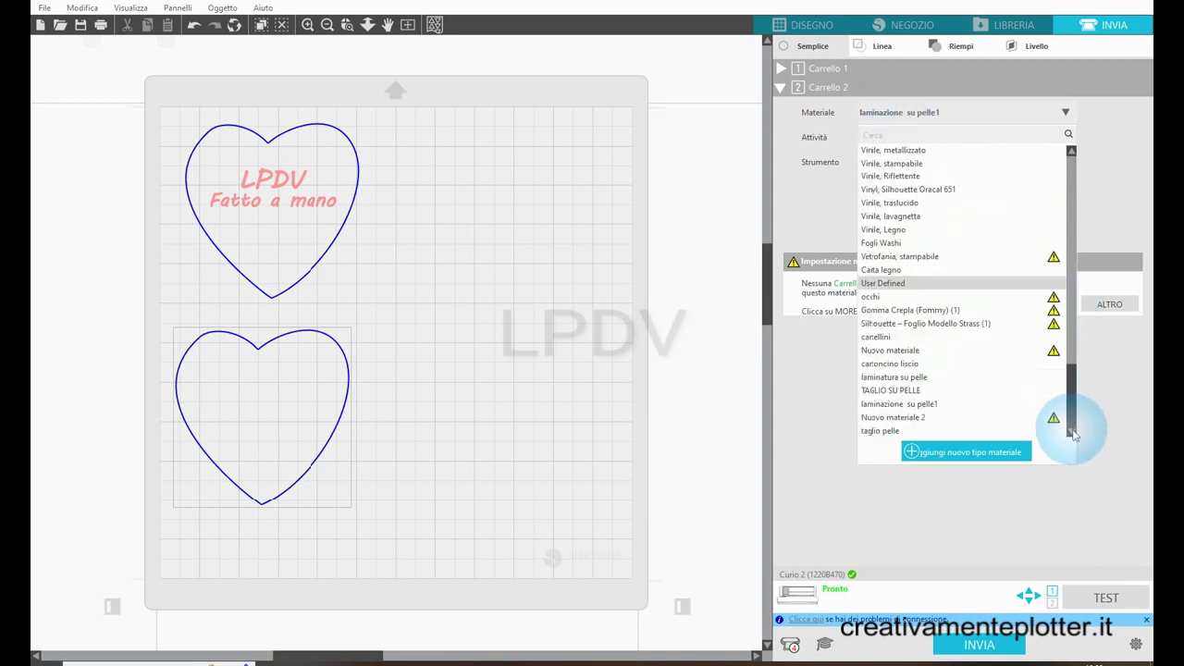
click(879, 431)
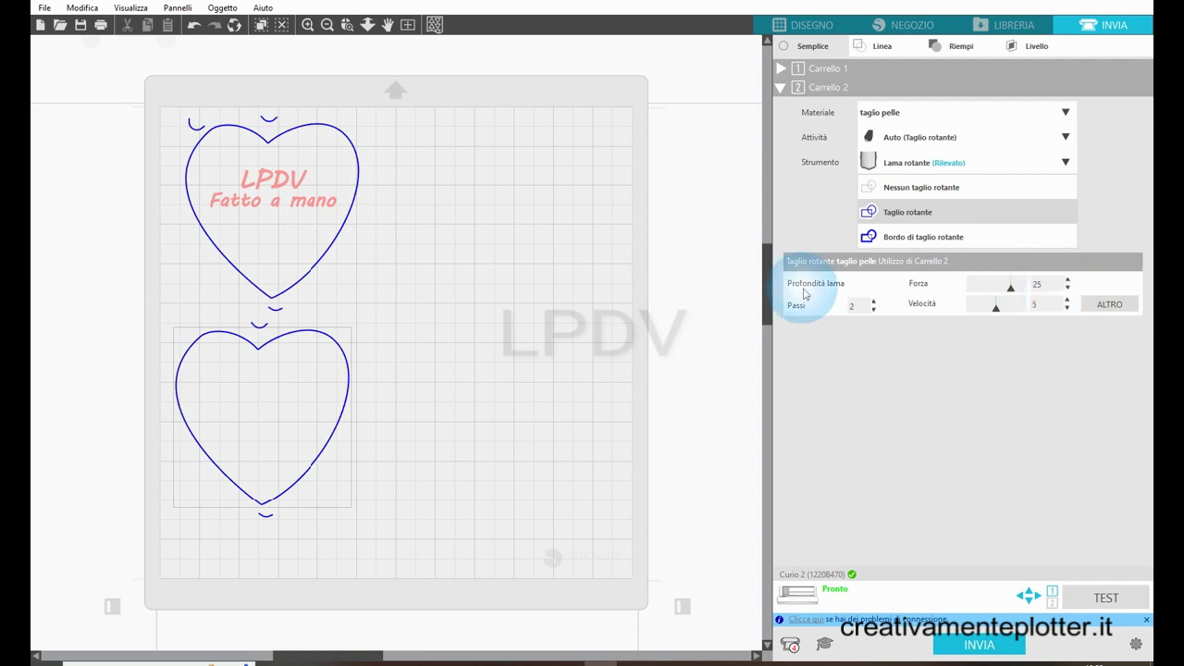
click(978, 647)
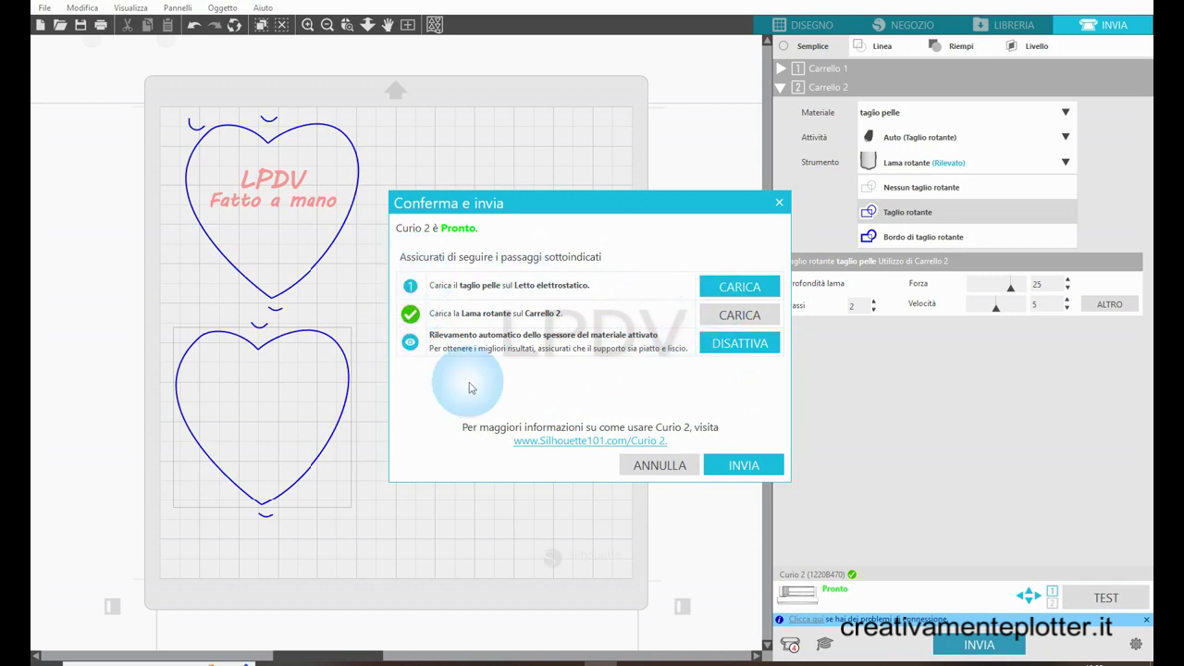
click(745, 465)
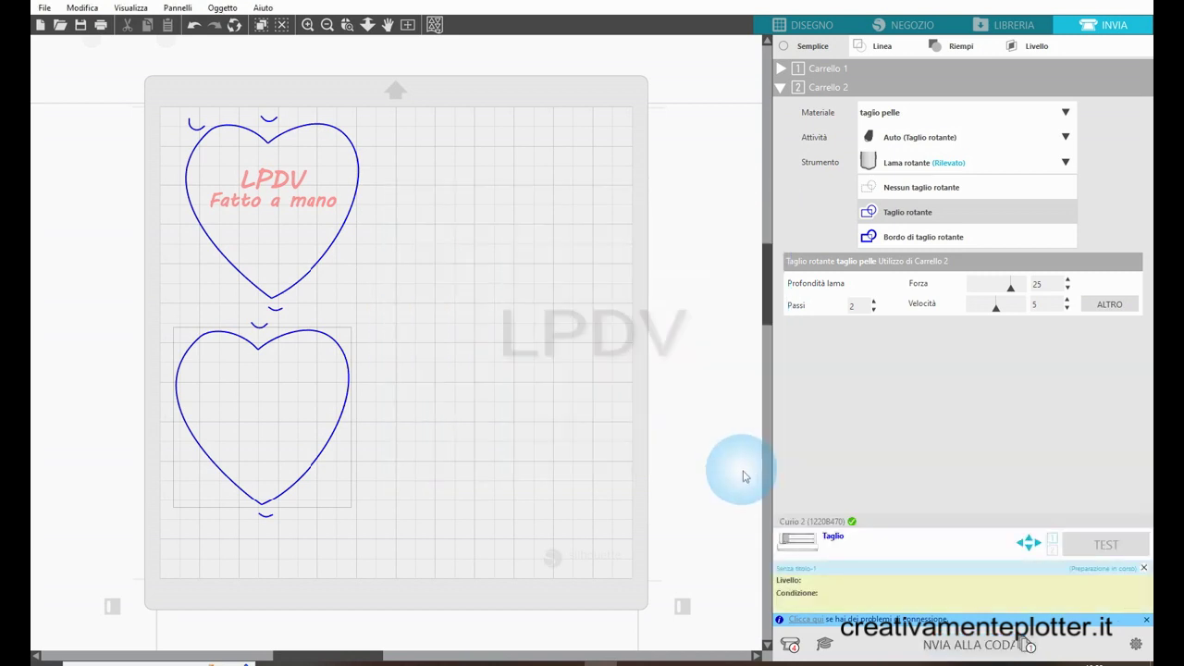